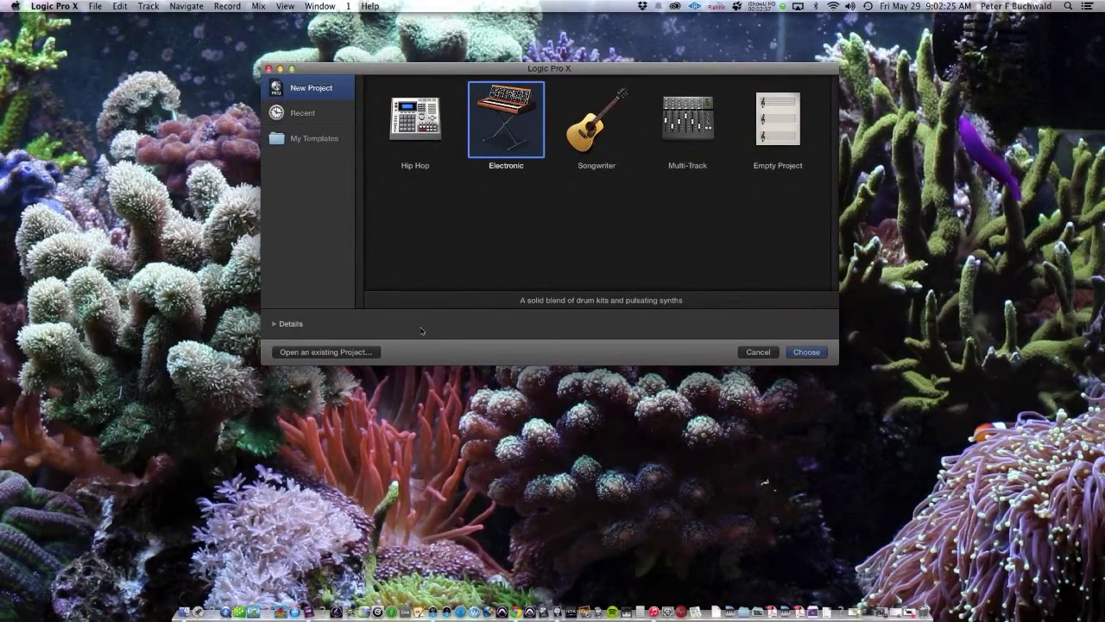
Step: Switch to Chrome and restore the minimized Sweetwater window
key("super+Tab")
key("super+Tab")
key("super+Tab")
key("super+Tab")
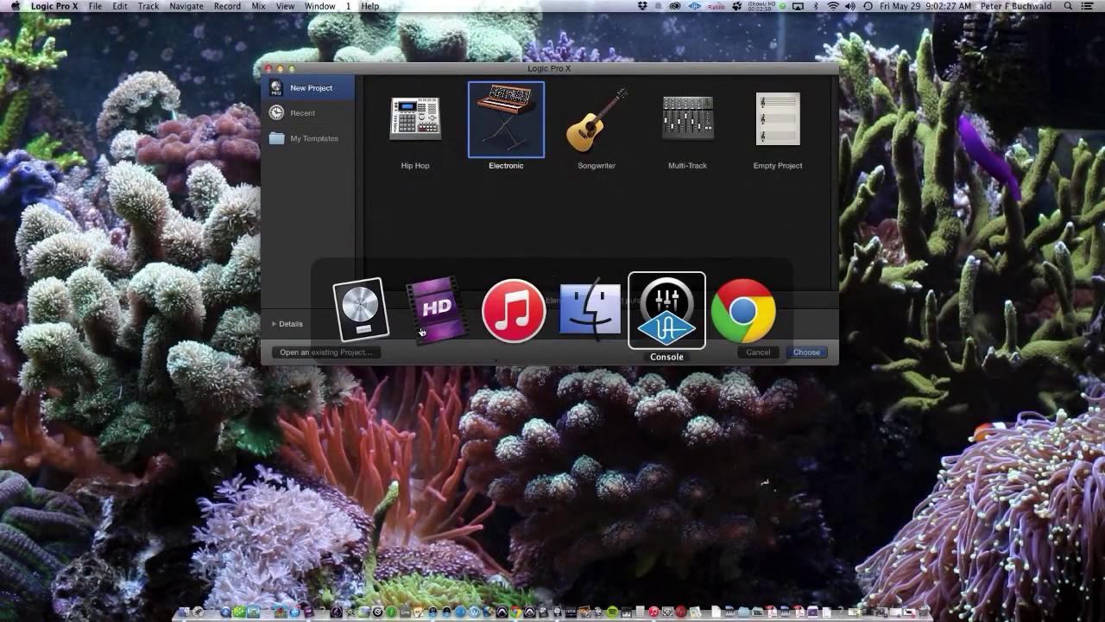
key("super+Tab")
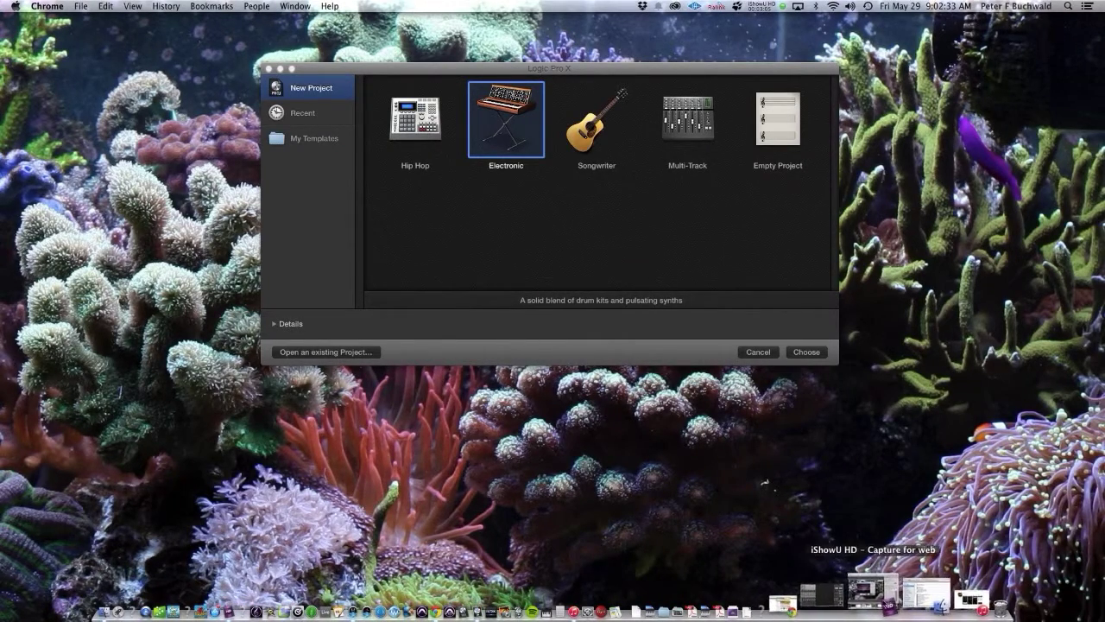
left_click(855, 597)
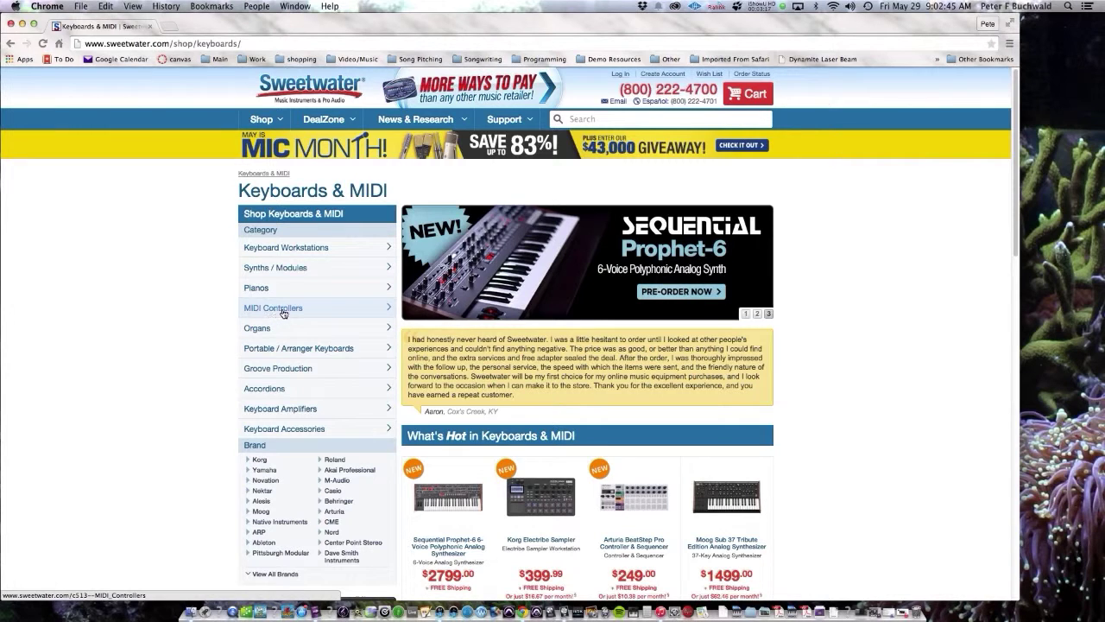
Step: Go to Sweetwater's MIDI Controllers category and filter it to 61-key controllers
left_click(330, 310)
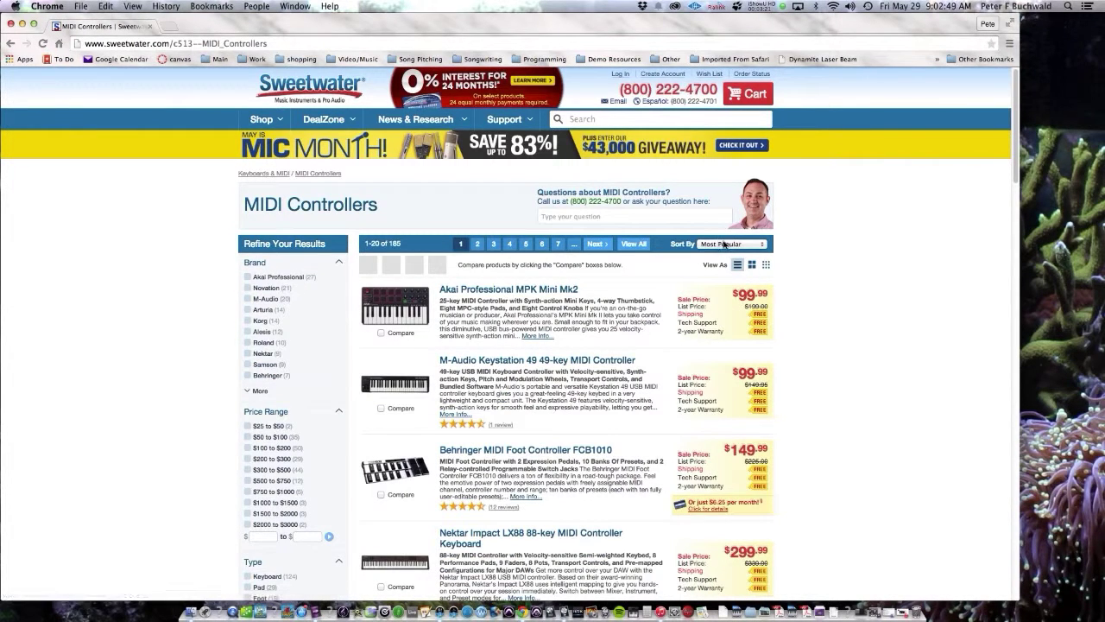
left_click(724, 244)
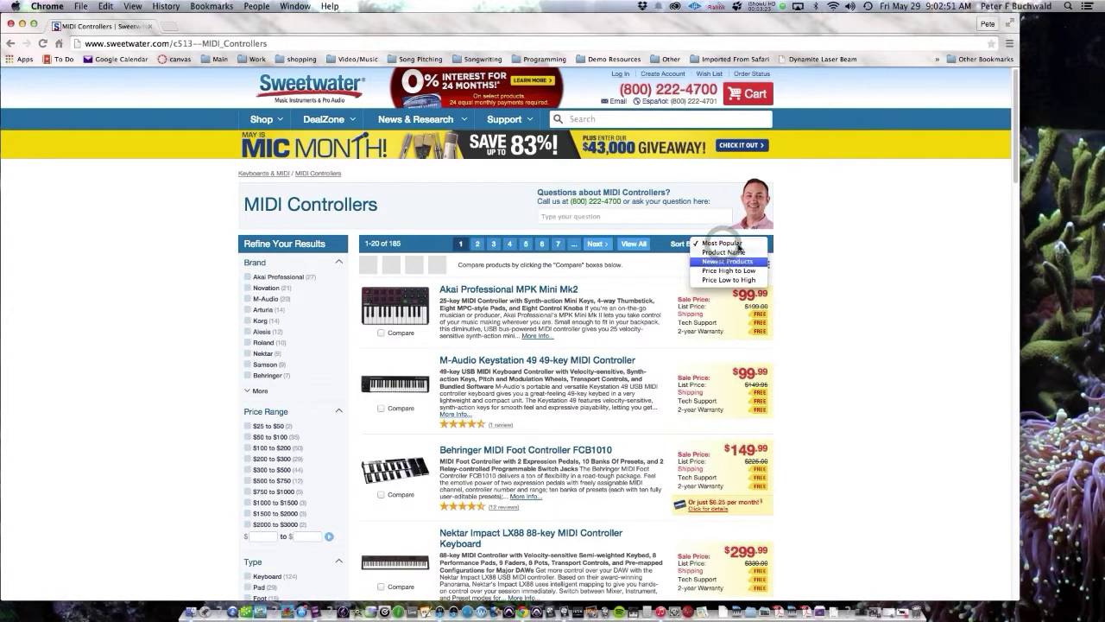
left_click(837, 245)
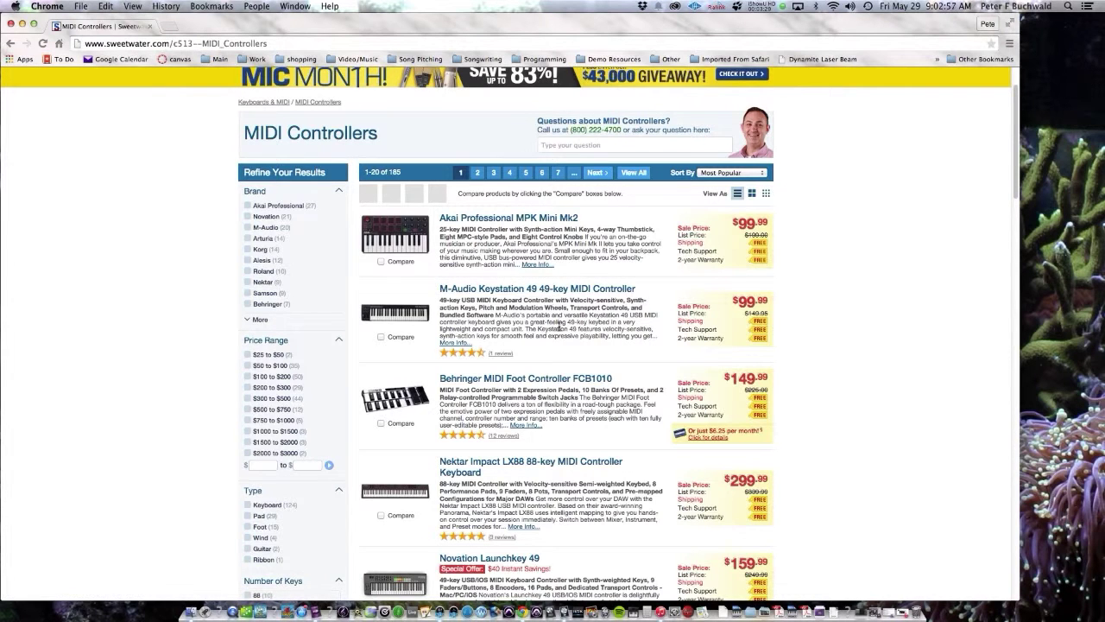
scroll(596, 354, "down", 1)
scroll(597, 352, "down", 1)
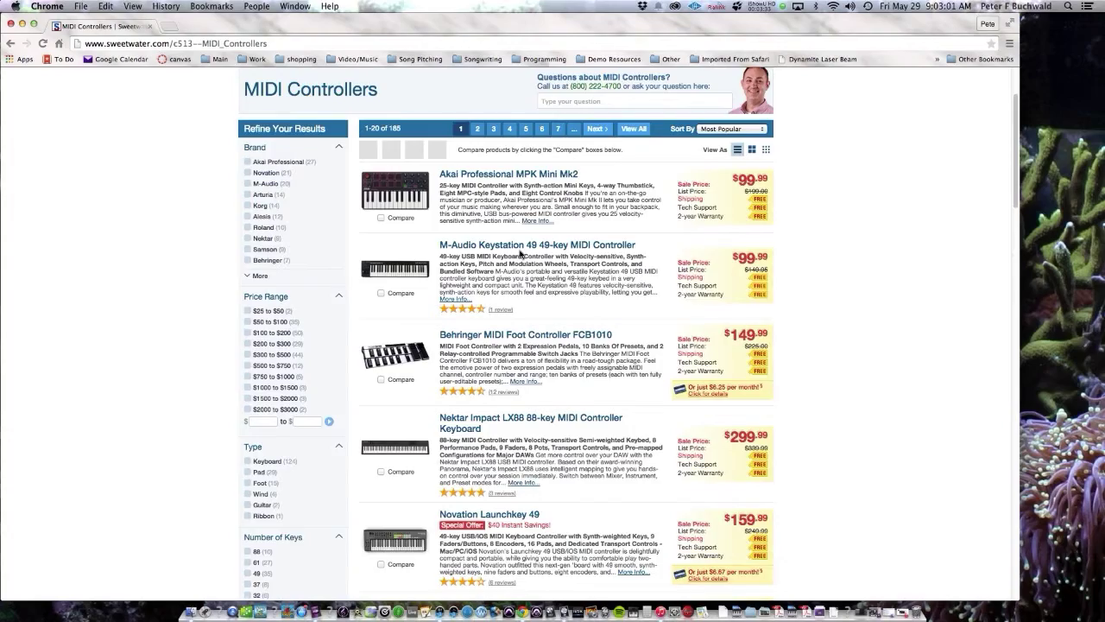
scroll(520, 253, "down", 8)
scroll(521, 253, "up", 11)
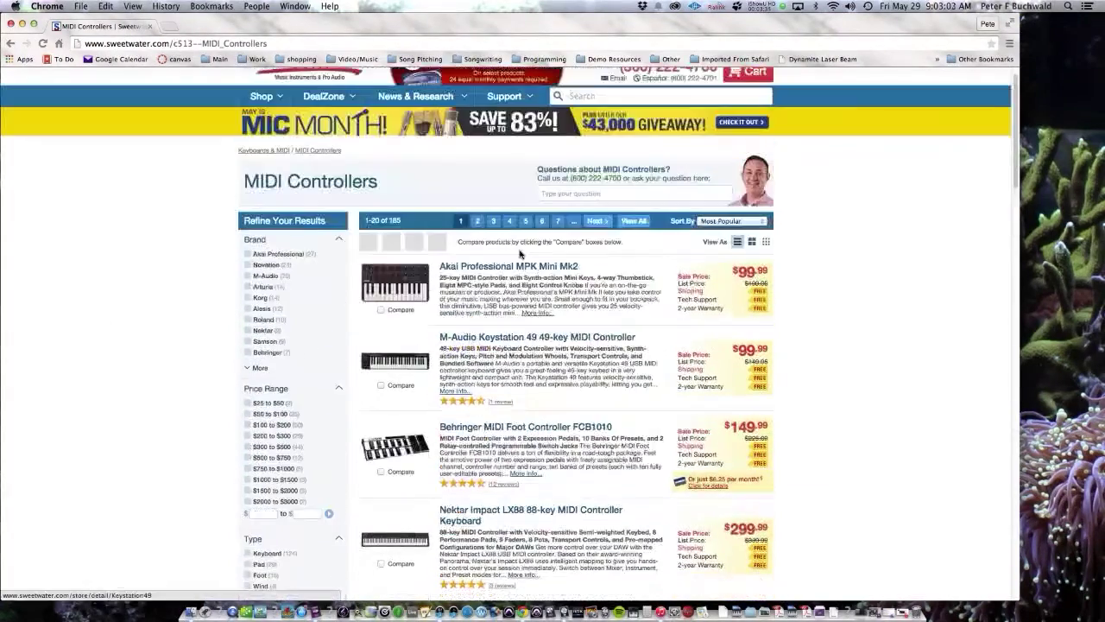
scroll(387, 327, "down", 8)
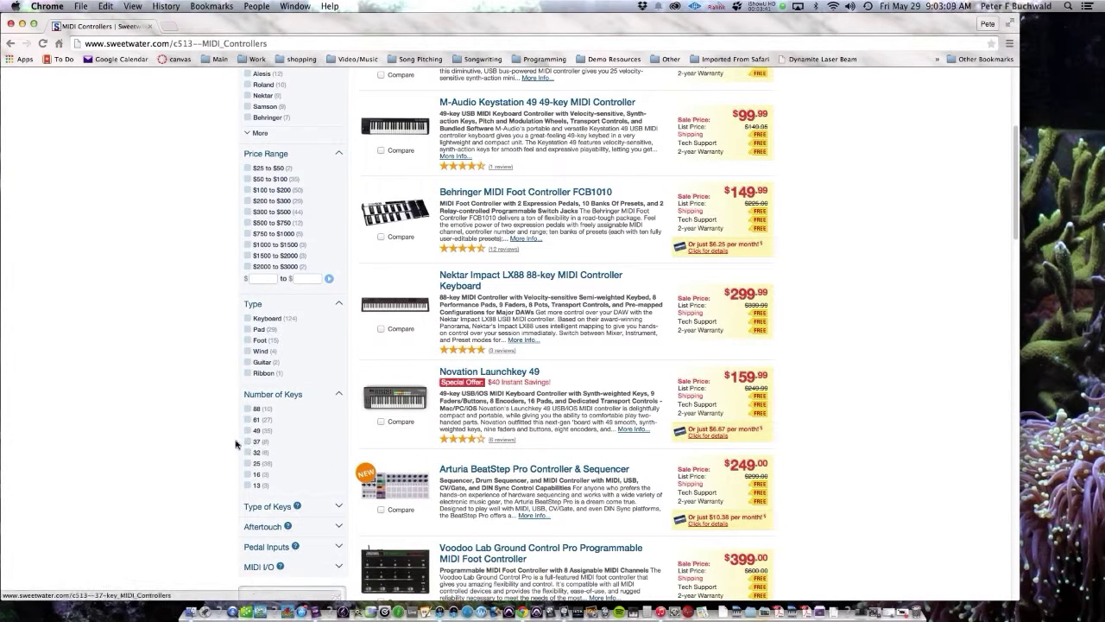
left_click(248, 422)
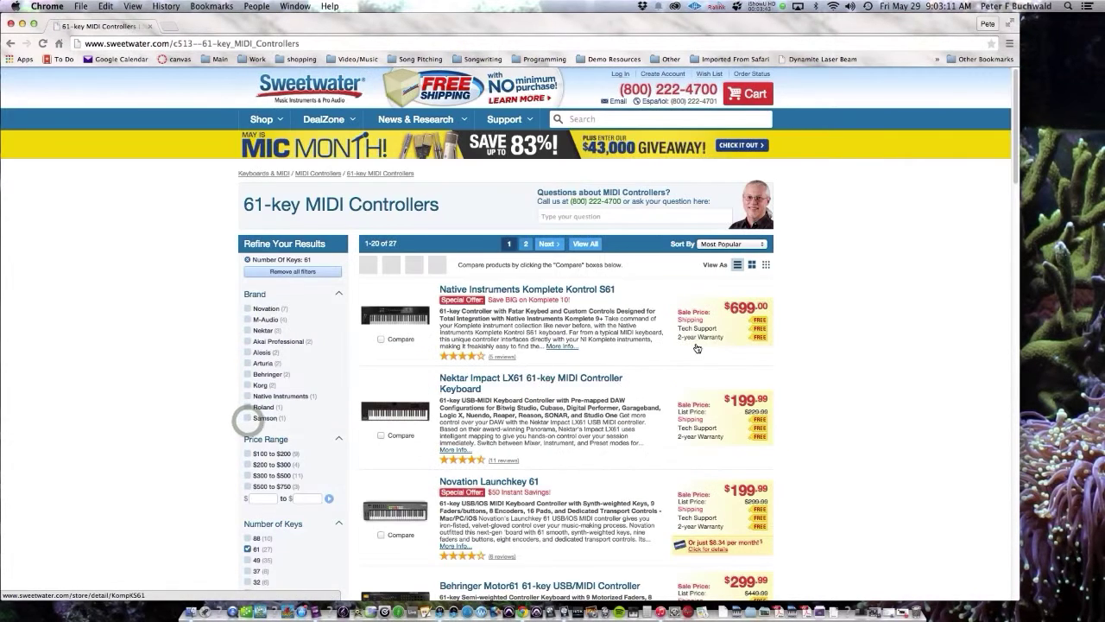
Step: Browse the 61-key results and add the Arturia brand filter, leaving the two KeyLab 61 models
scroll(910, 349, "down", 2)
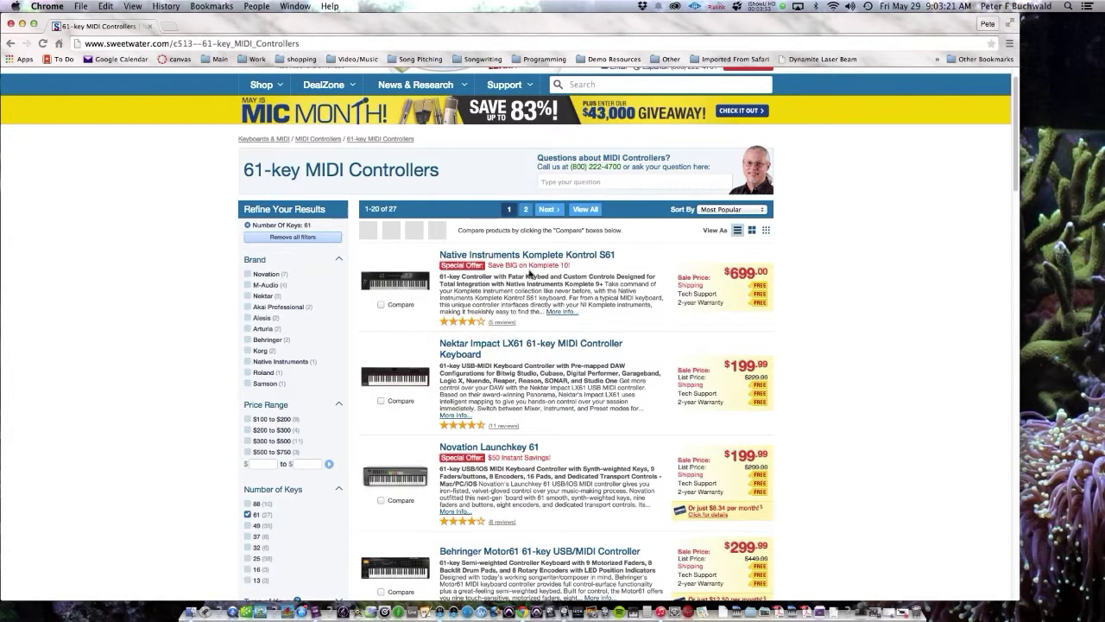
scroll(649, 276, "down", 1)
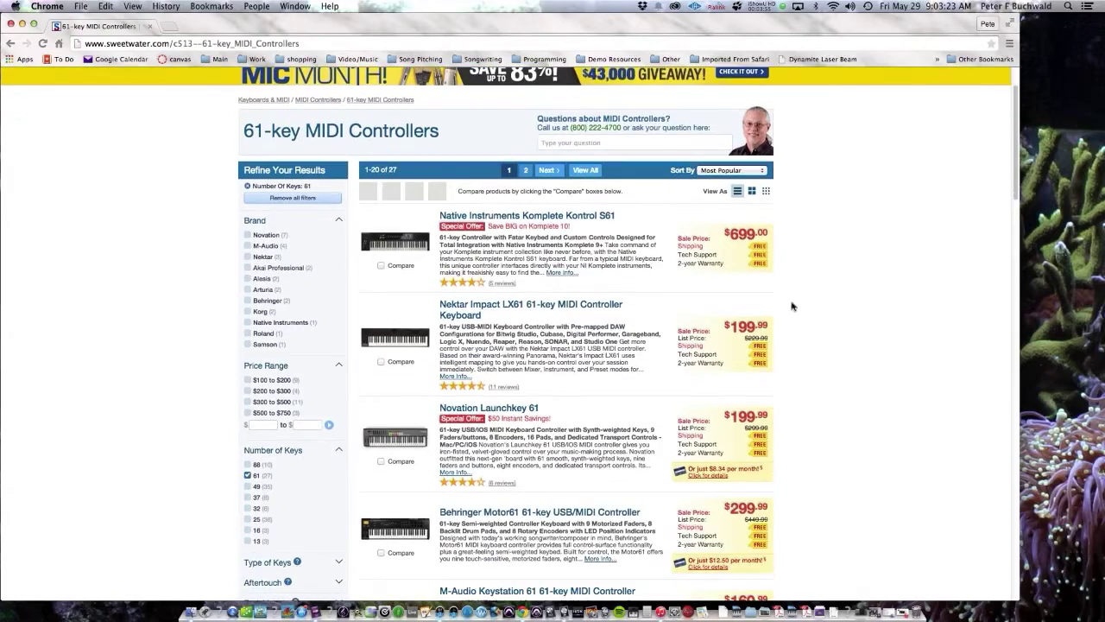
scroll(878, 308, "down", 2)
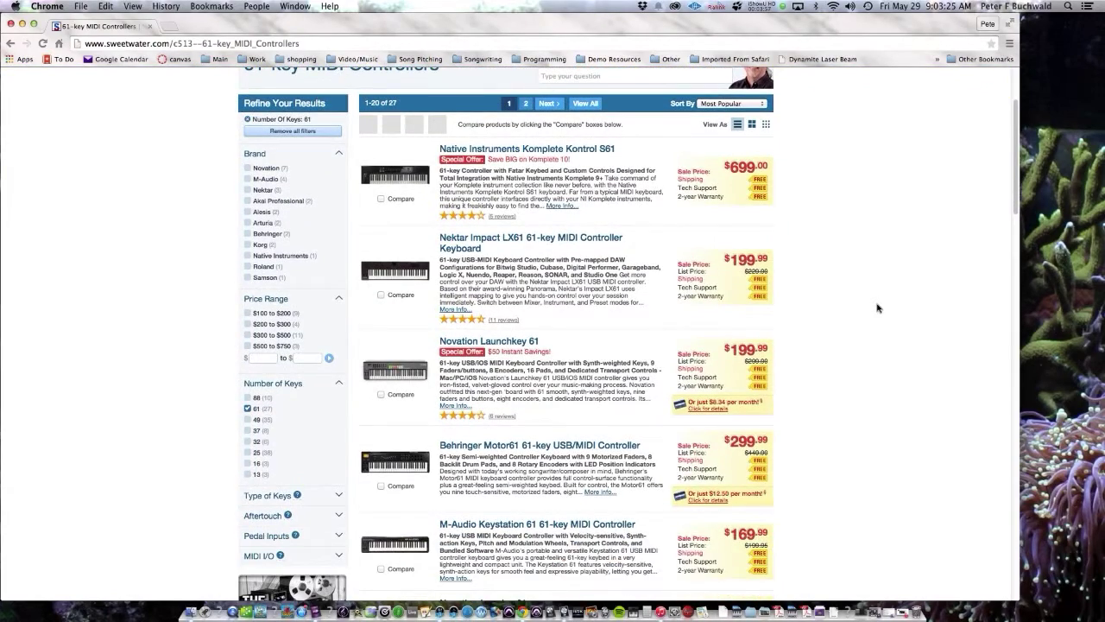
scroll(878, 308, "down", 3)
scroll(877, 308, "down", 3)
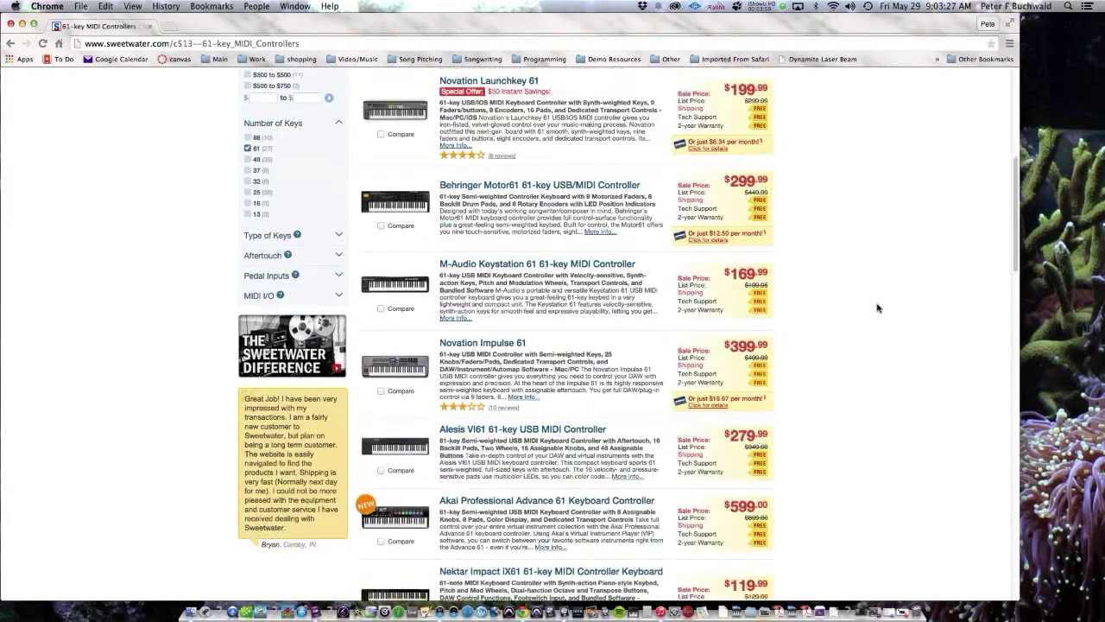
scroll(875, 309, "up", 8)
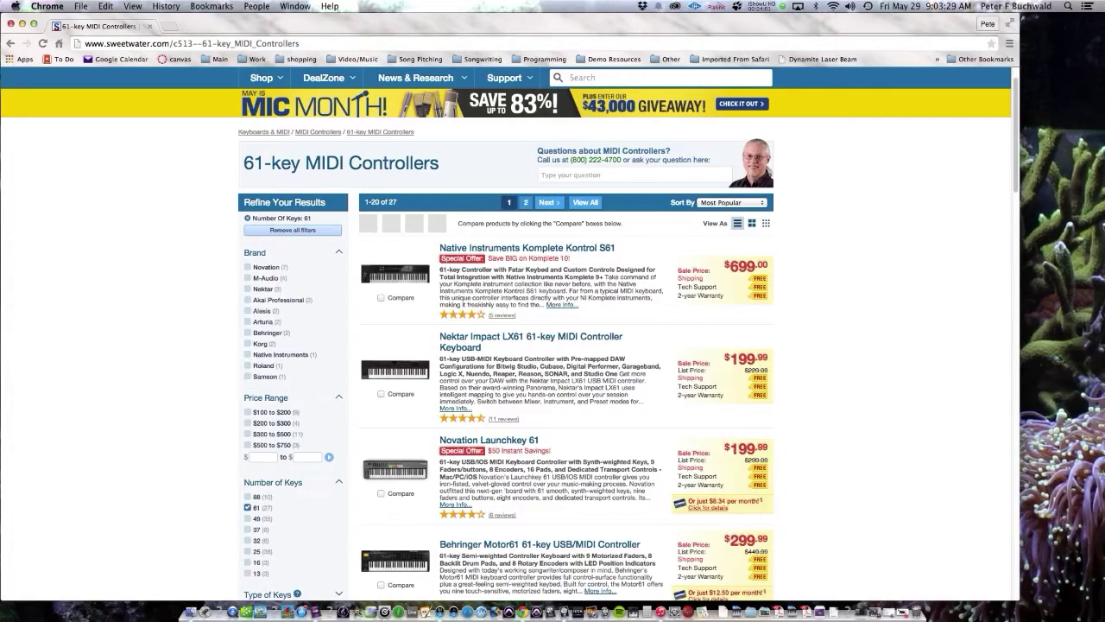
scroll(875, 356, "down", 15)
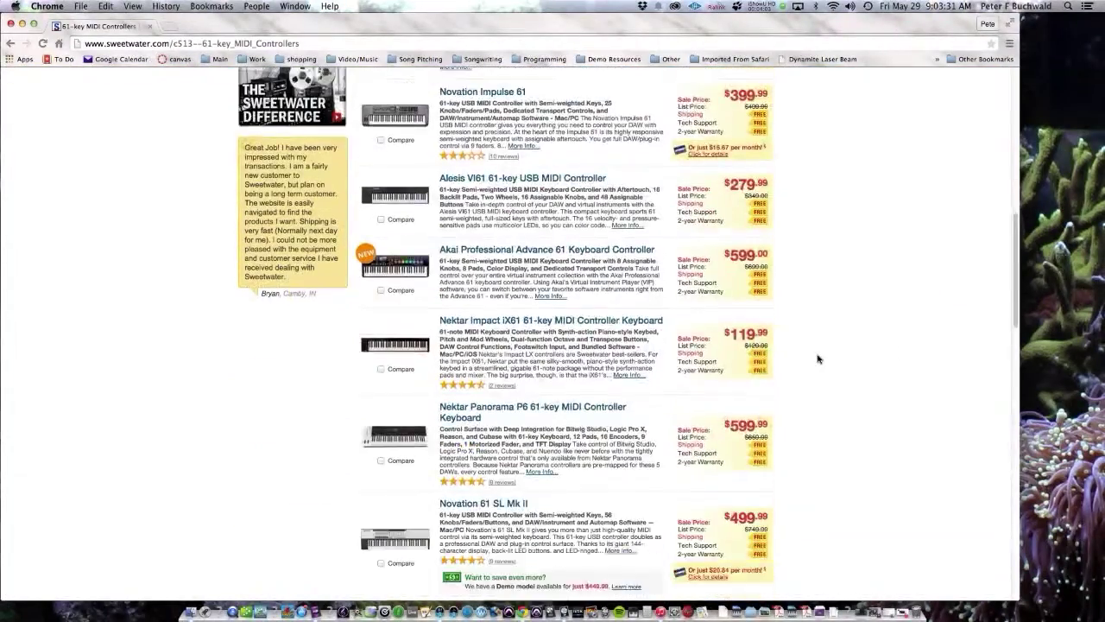
scroll(818, 359, "down", 8)
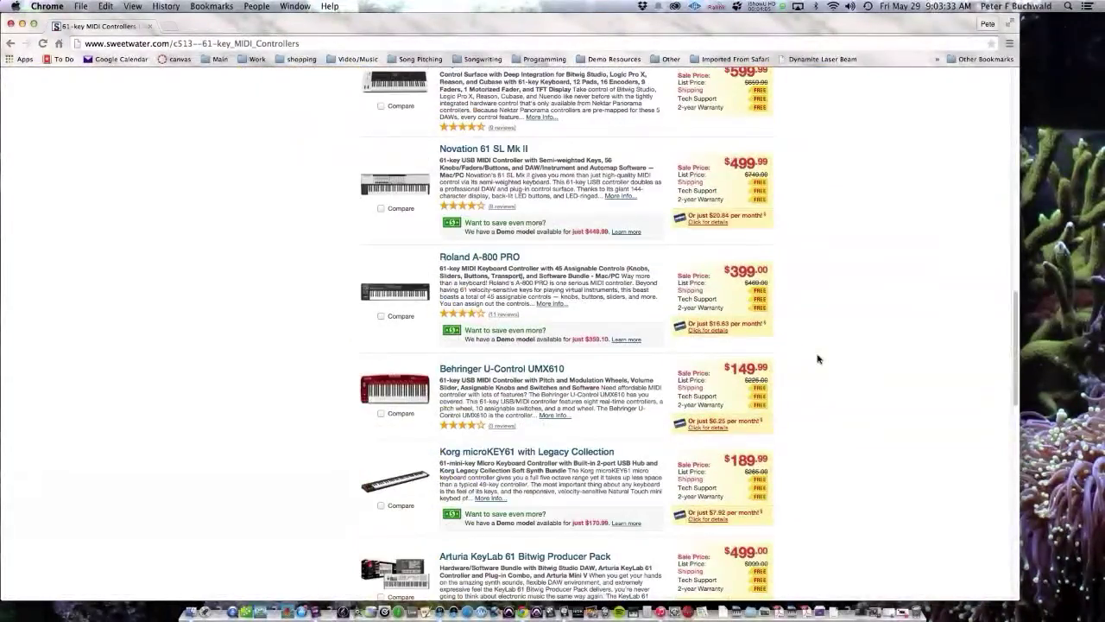
scroll(819, 359, "up", 15)
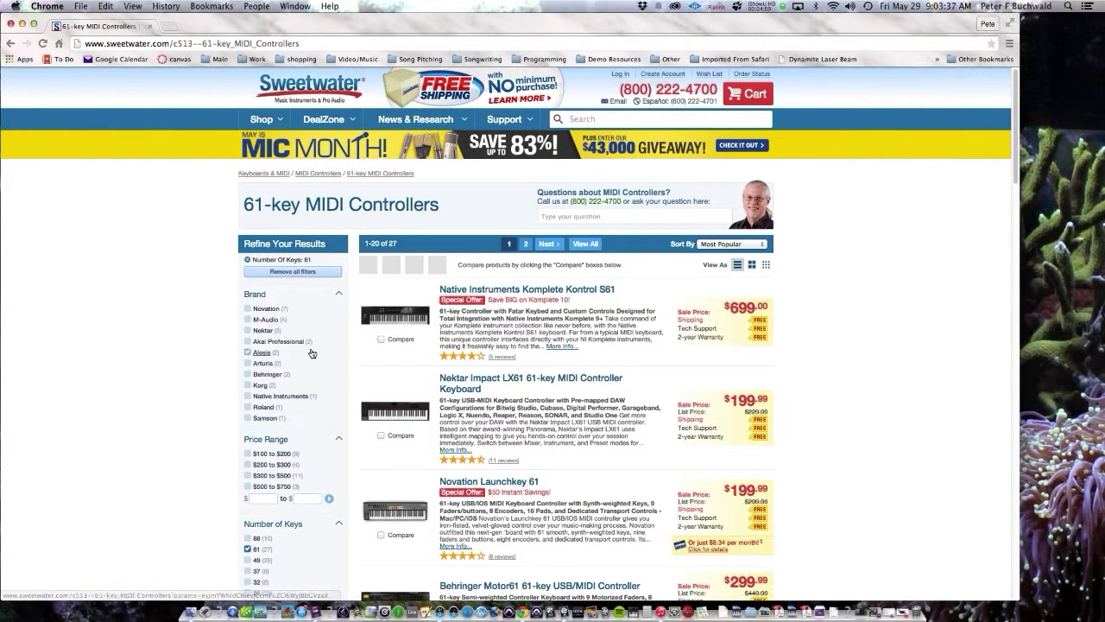
left_click(246, 366)
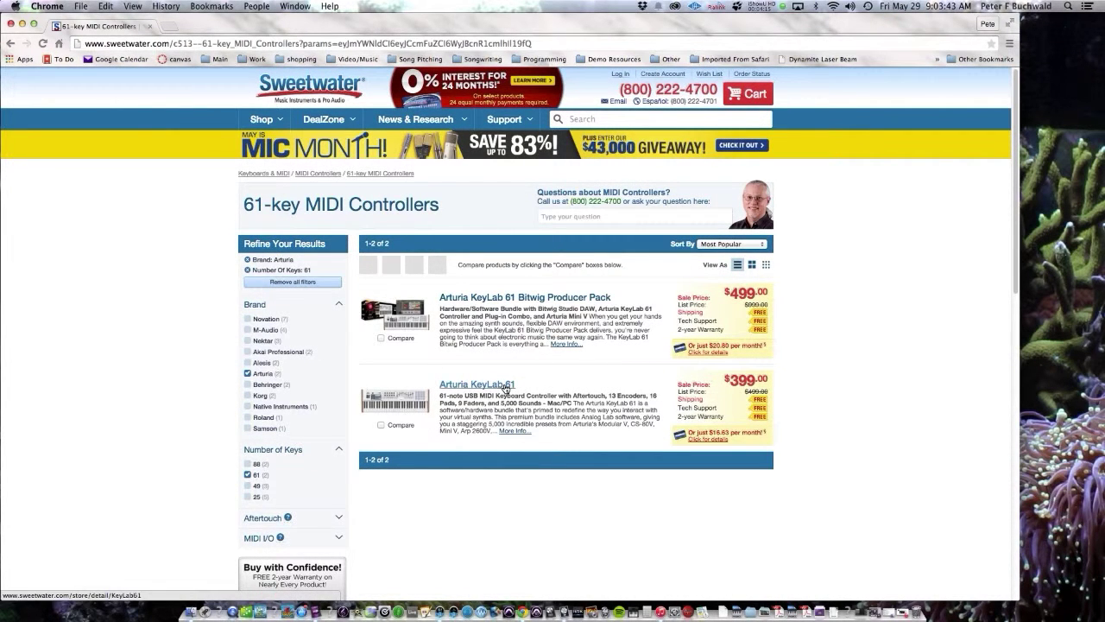
Step: Review the Arturia KeyLab 61 product page ($399.00 sale price), then go back to the results
left_click(506, 386)
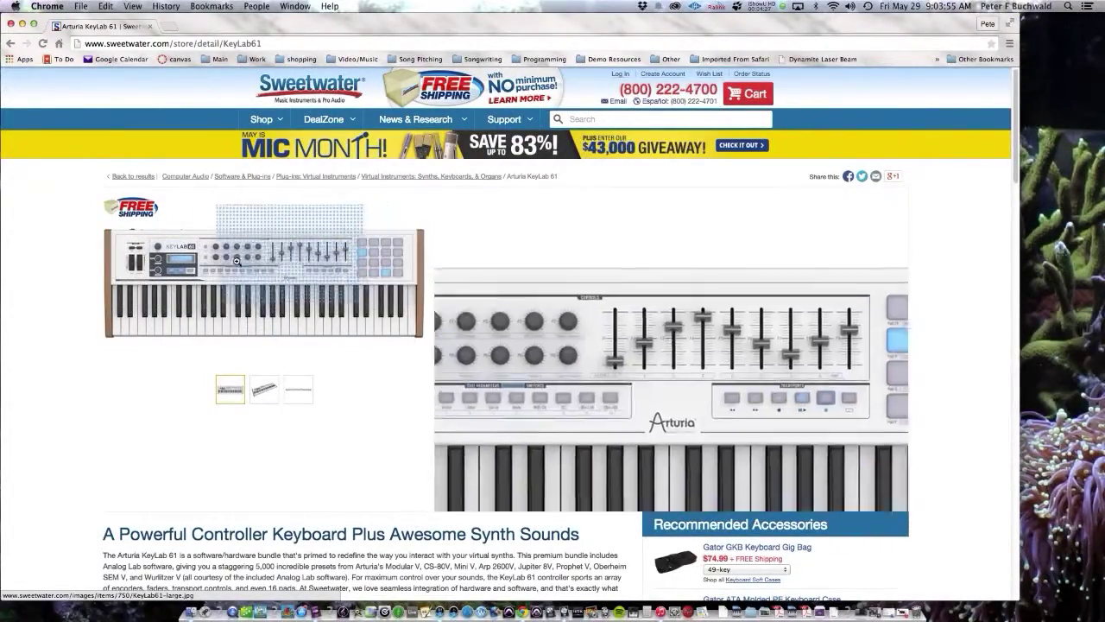
scroll(262, 402, "down", 15)
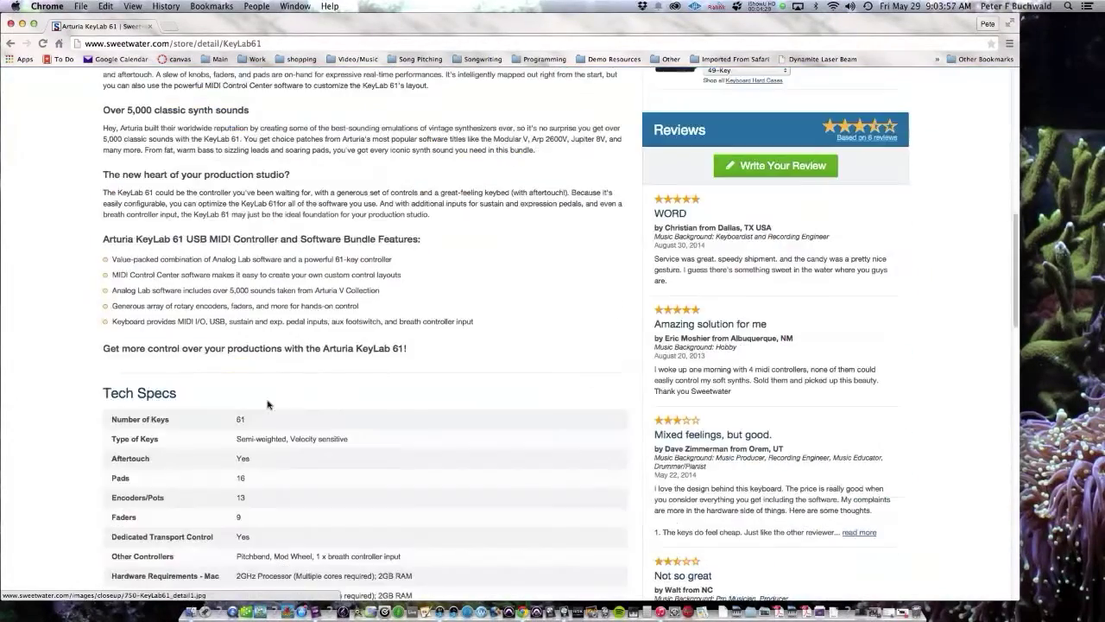
scroll(267, 400, "up", 15)
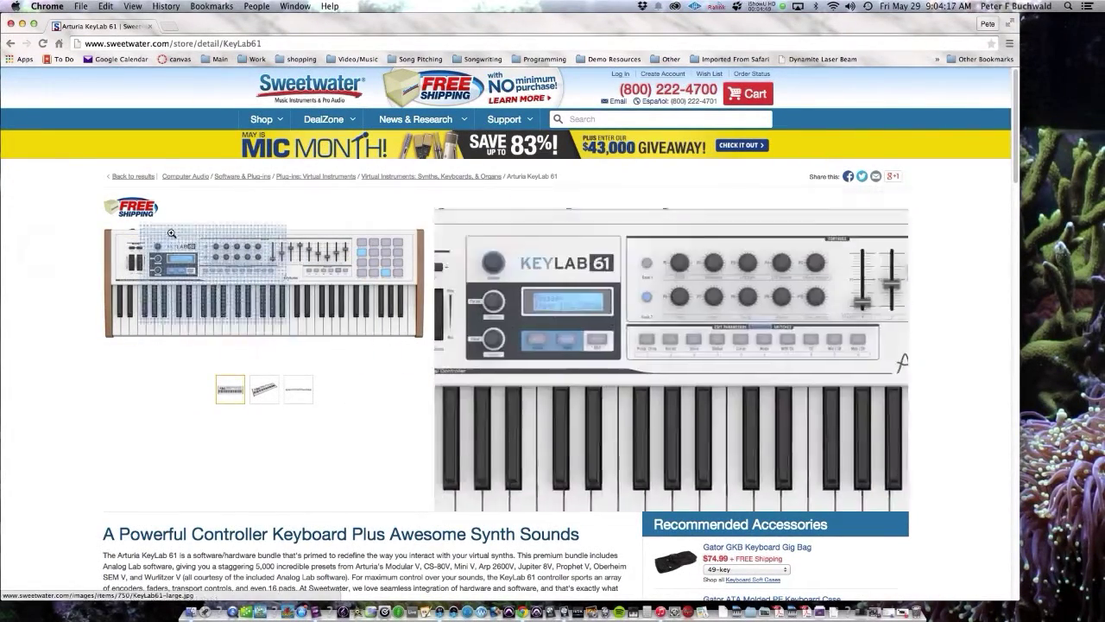
left_click(130, 178)
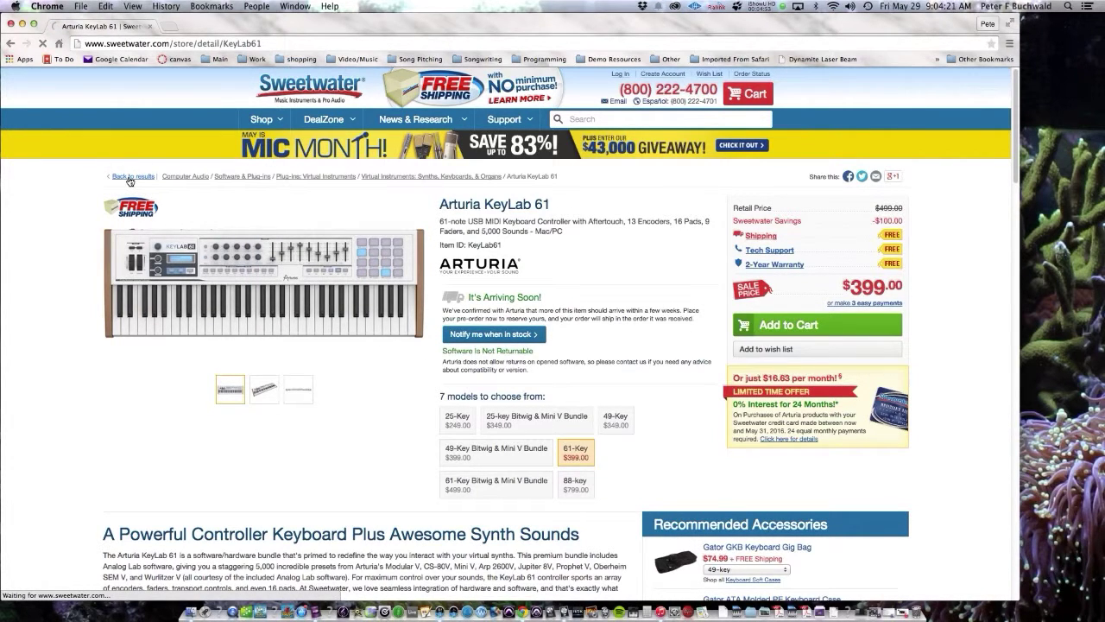
Step: Search Sweetwater for 'audio interfa' to reach the Audio Interfaces category page
scroll(163, 291, "down", 3)
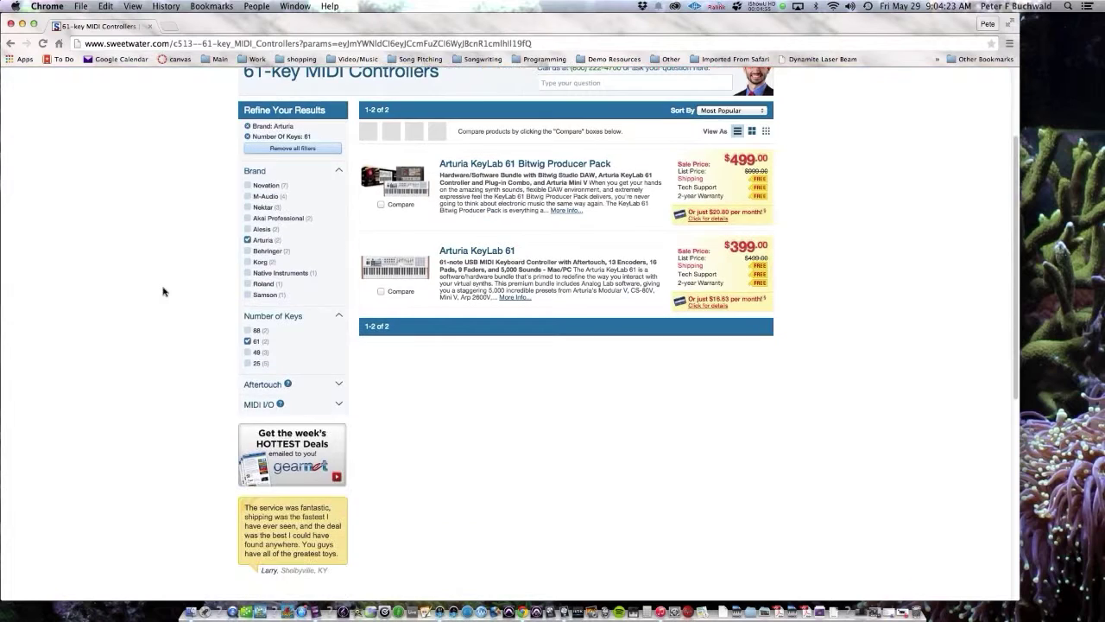
scroll(271, 314, "up", 1)
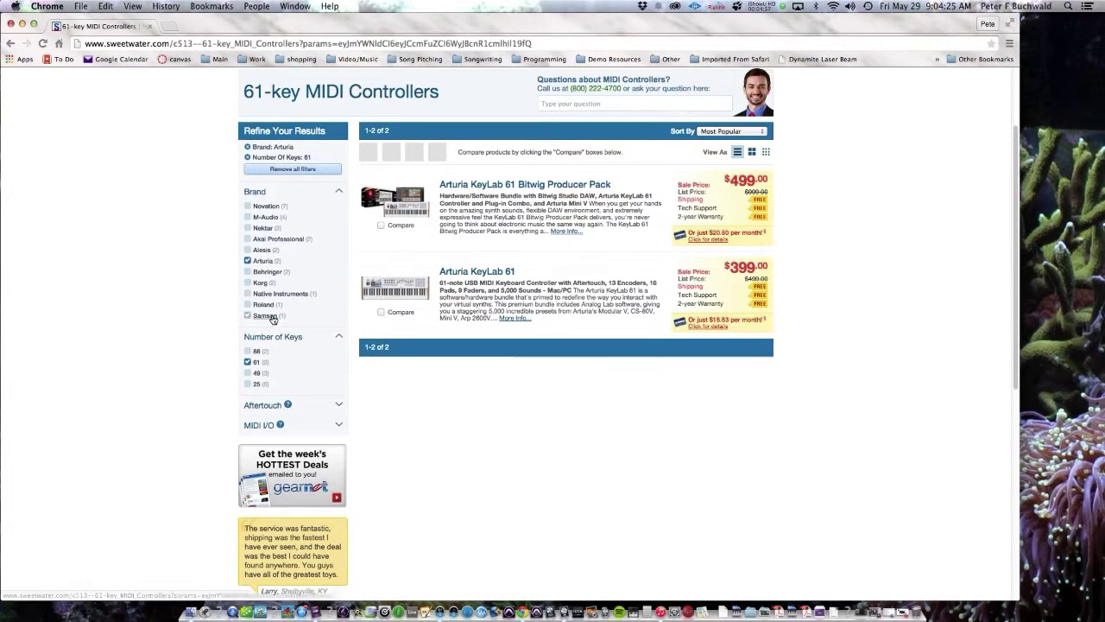
scroll(271, 320, "up", 3)
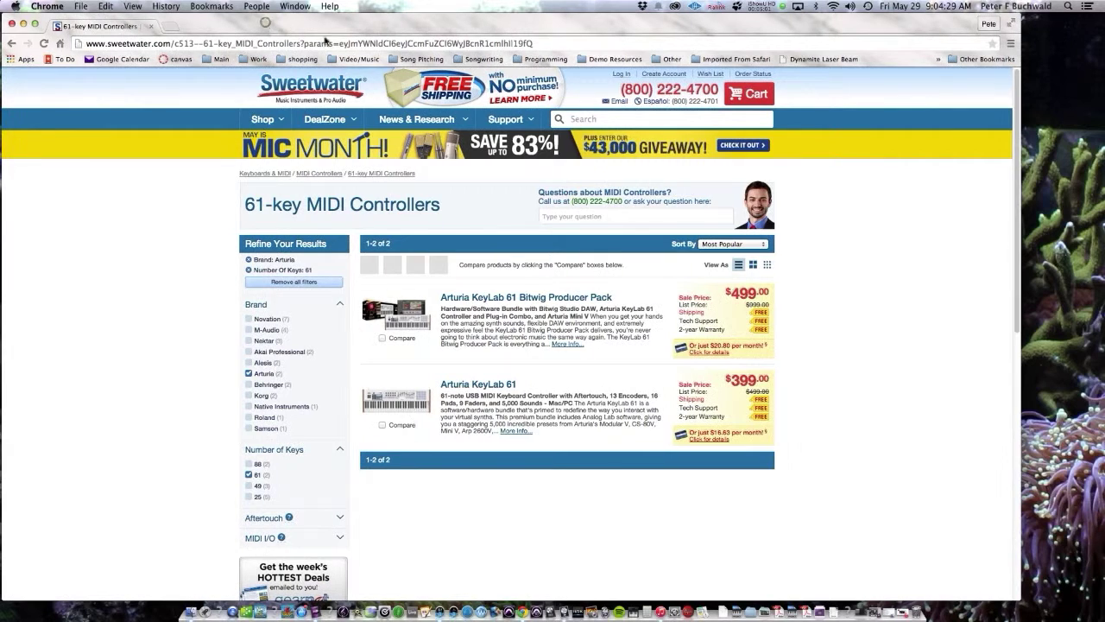
left_click(586, 120)
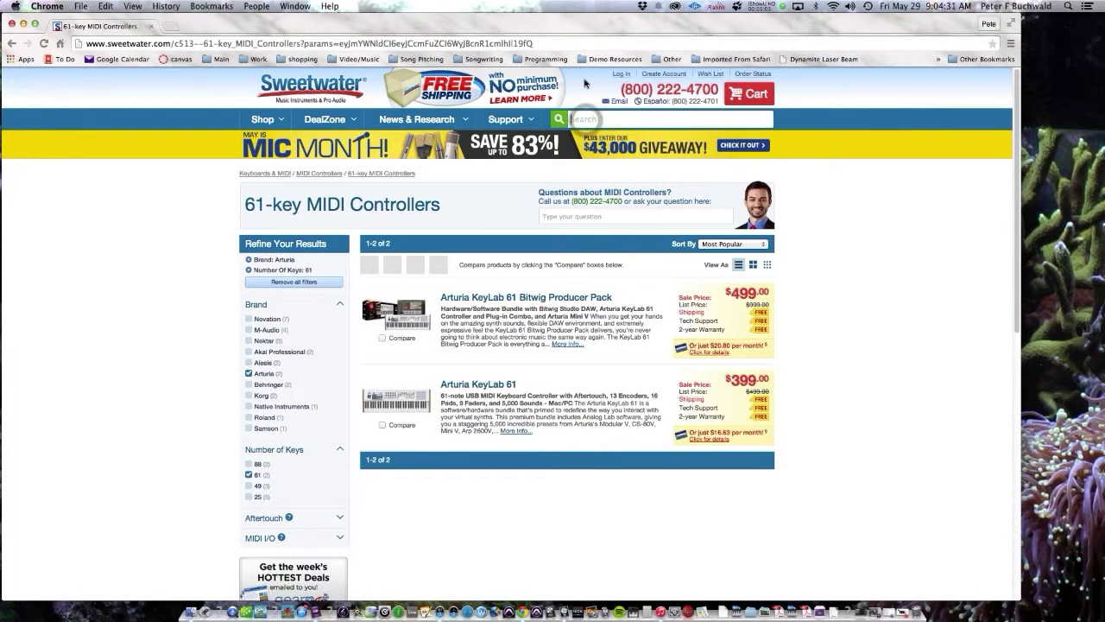
type("au")
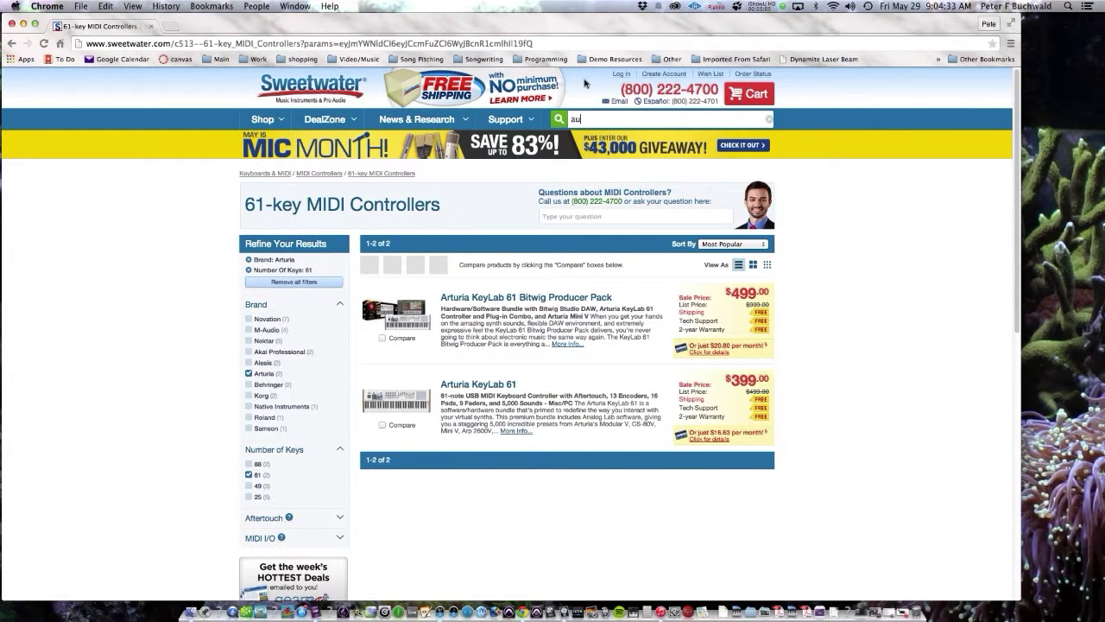
type("dio interface")
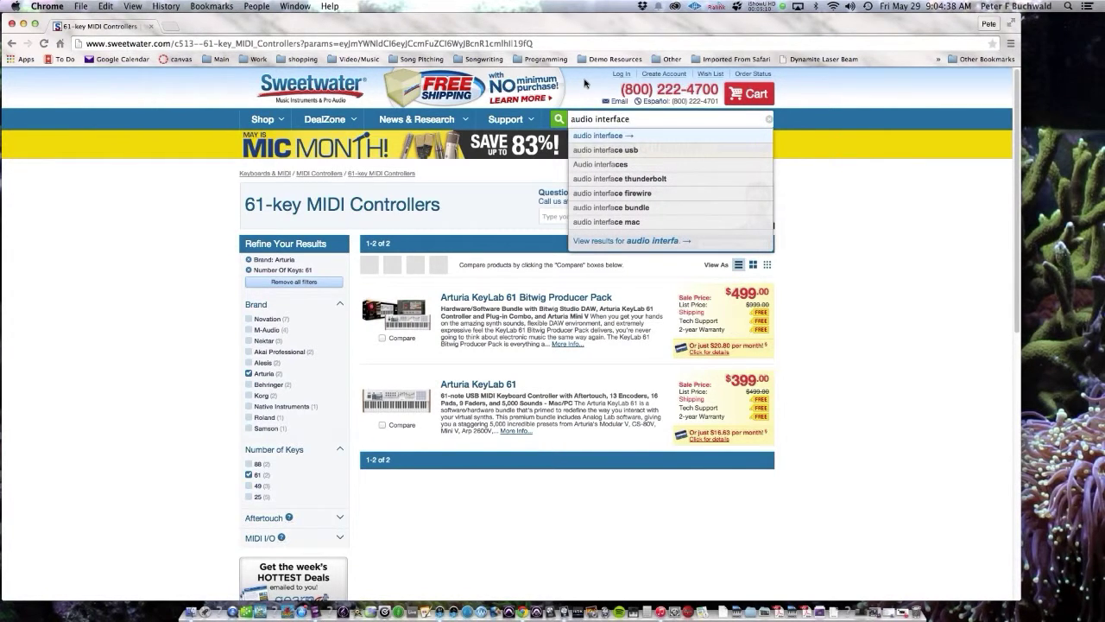
key("Return")
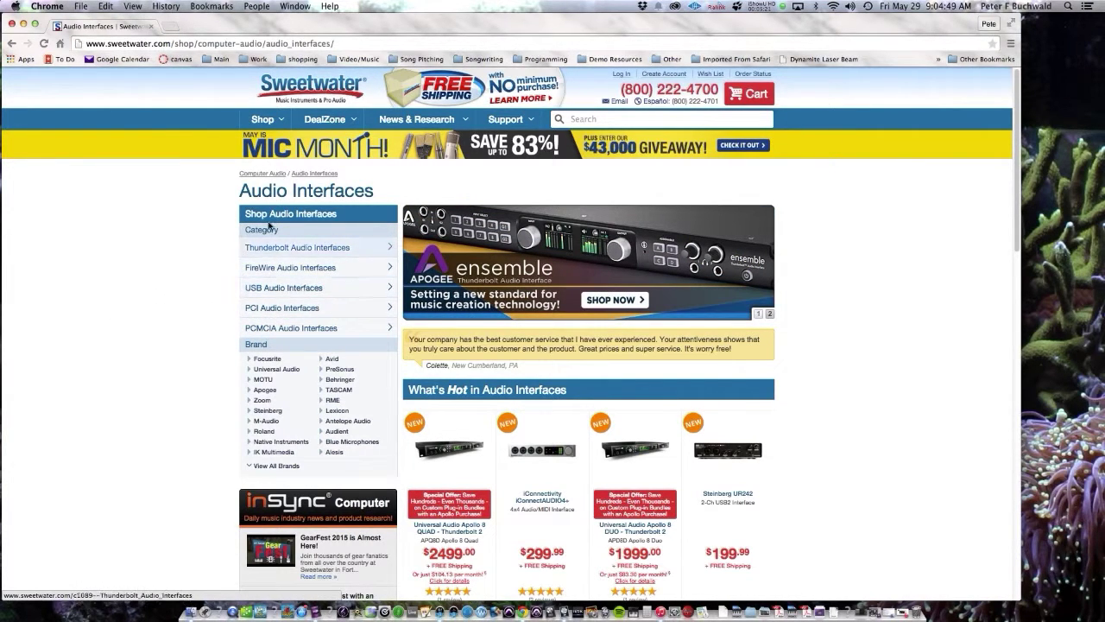
Step: Show the Thunderbolt Audio Interfaces sorted by Price Low to High
left_click(317, 252)
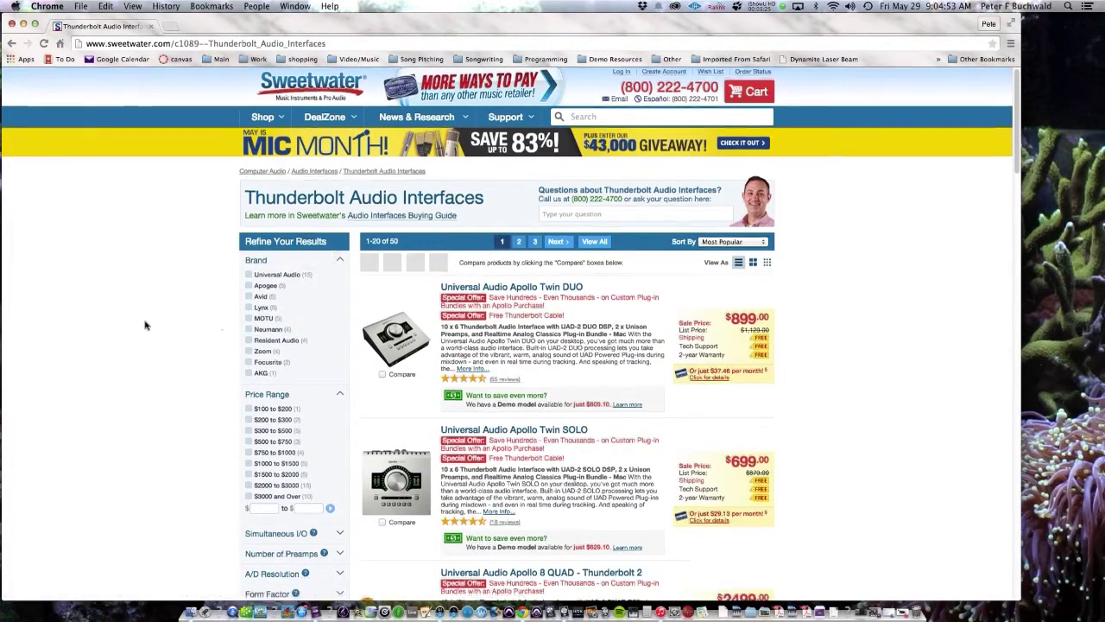
scroll(145, 325, "down", 5)
scroll(245, 285, "up", 5)
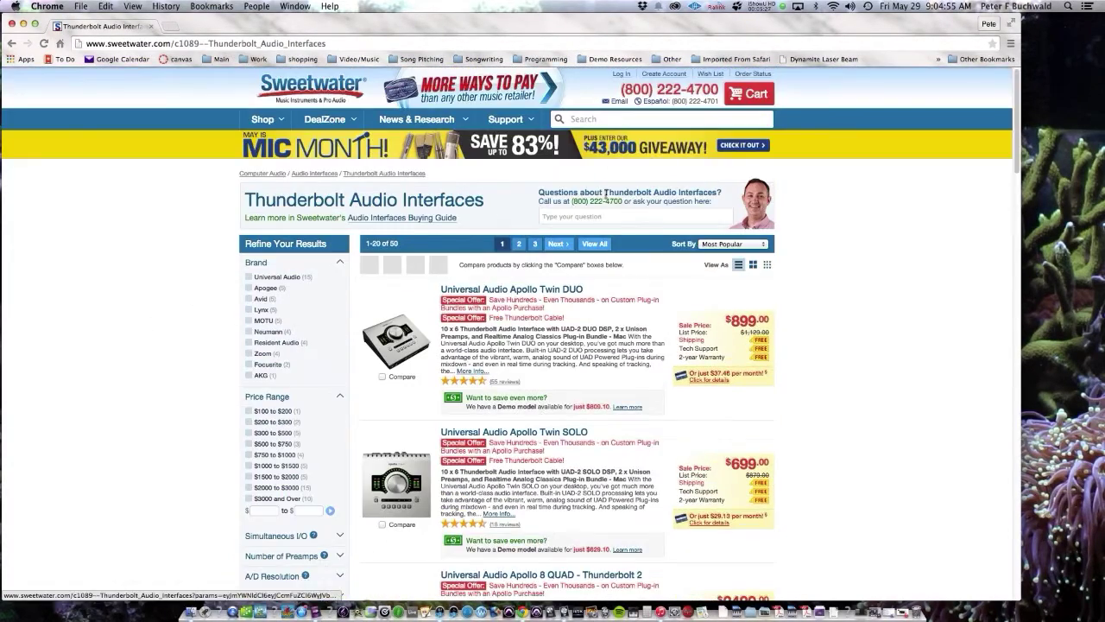
left_click(724, 243)
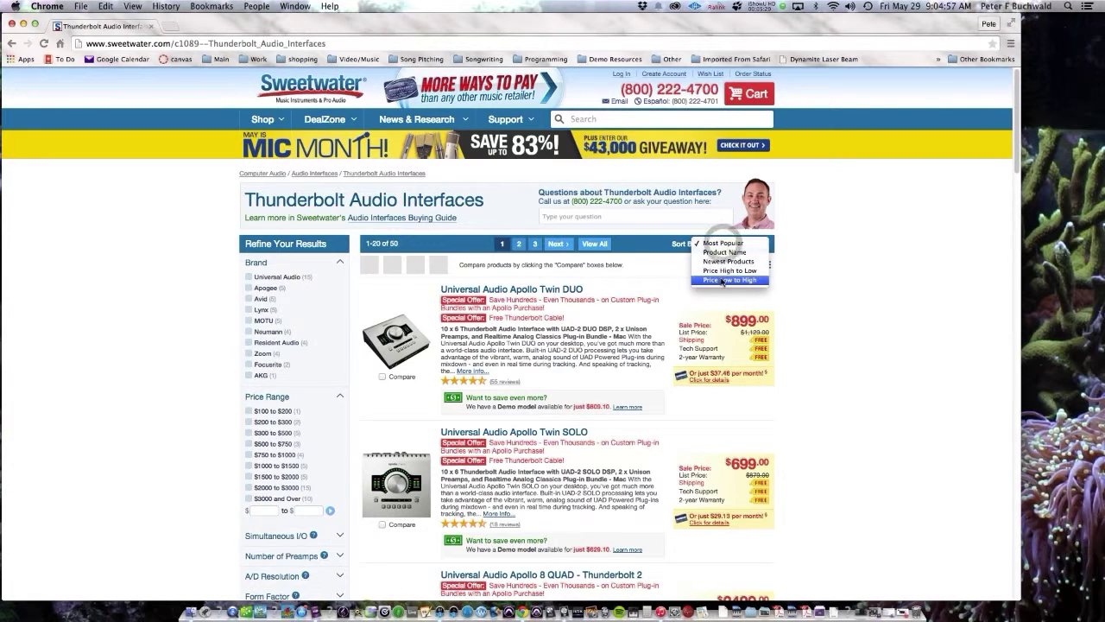
left_click(723, 279)
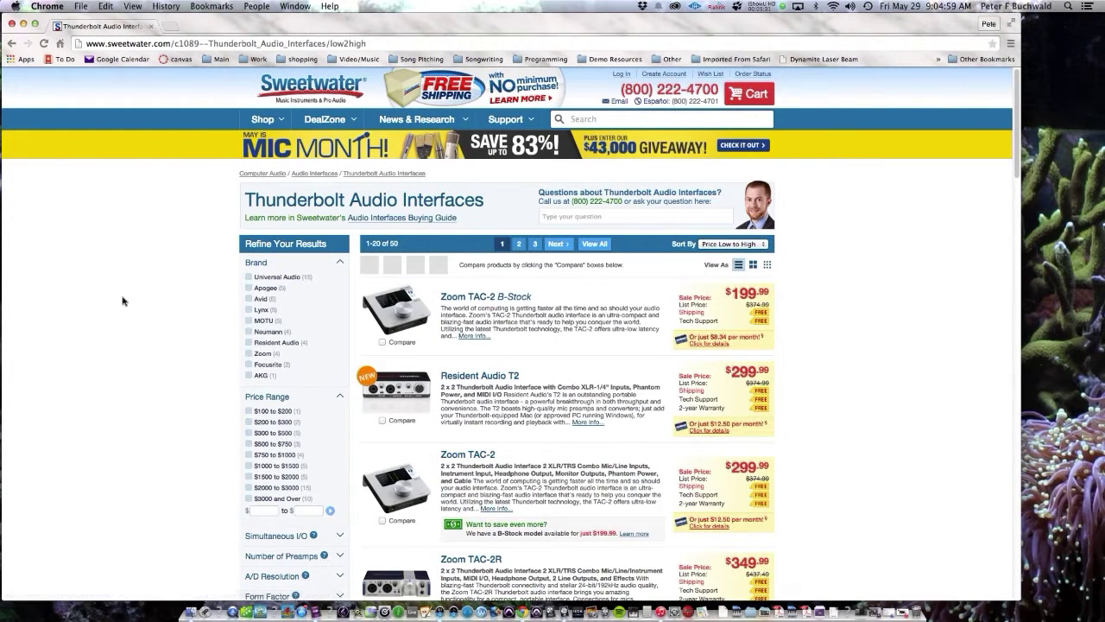
Step: Browse the sorted list and filter to Focusrite, leaving the Clarett 8Pre X and Clarett 8Pre
scroll(123, 300, "down", 3)
scroll(119, 300, "down", 2)
scroll(119, 300, "up", 5)
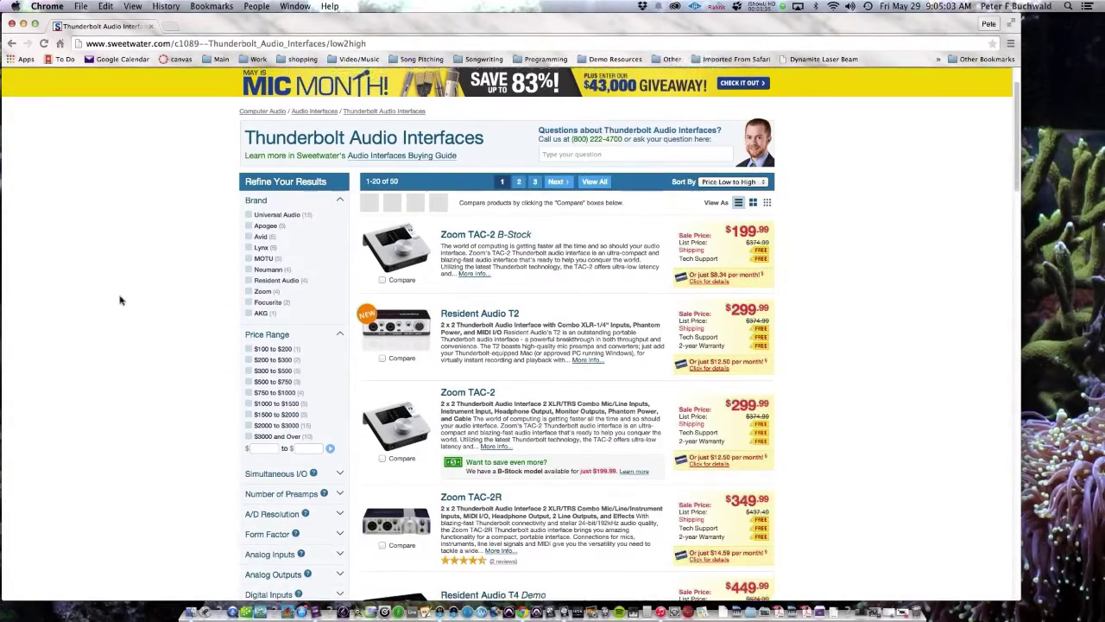
scroll(119, 300, "up", 1)
scroll(492, 175, "down", 1)
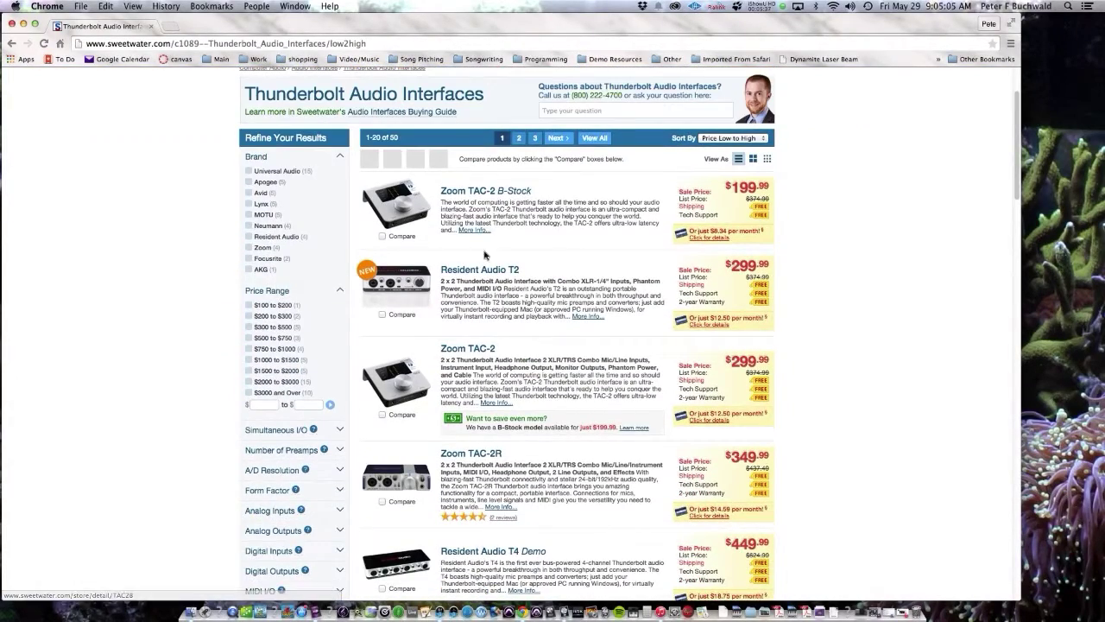
scroll(490, 269, "down", 5)
scroll(519, 394, "down", 1)
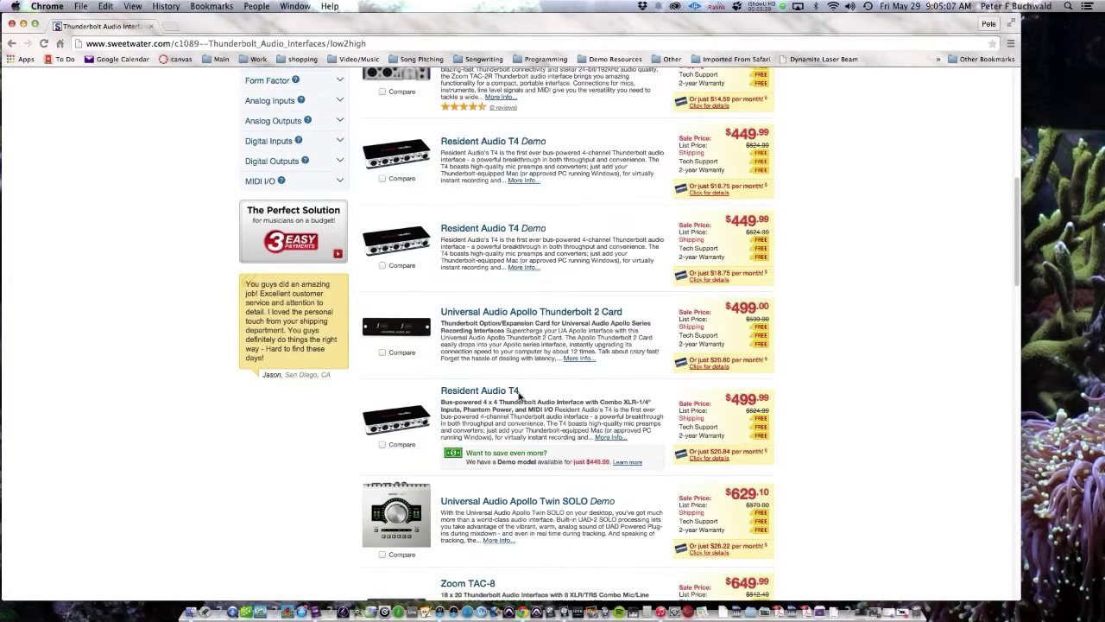
scroll(535, 480, "down", 3)
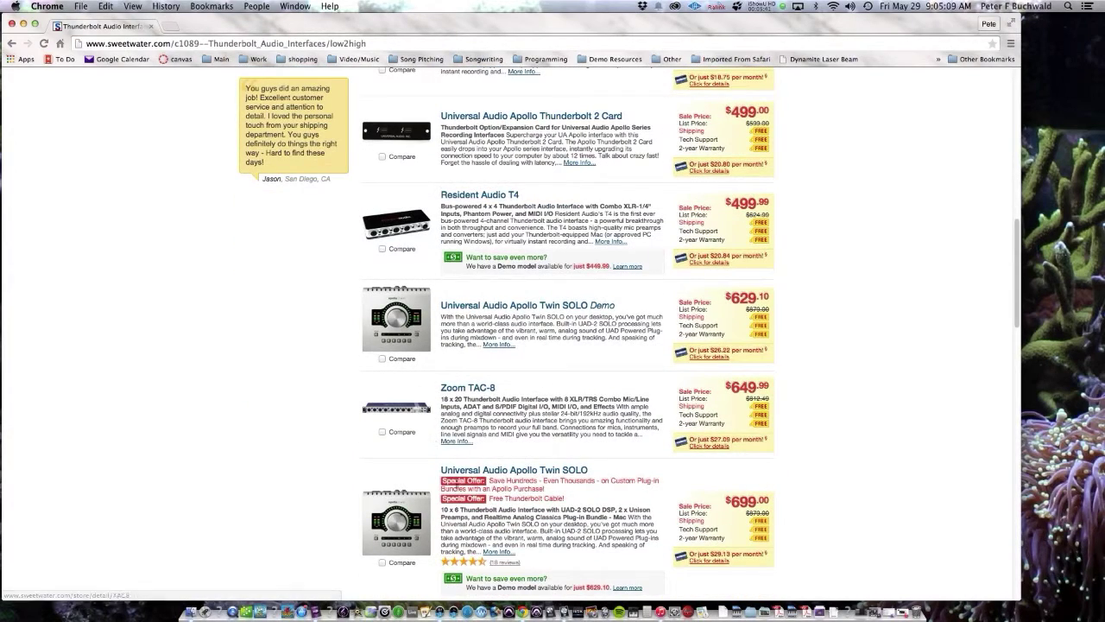
scroll(536, 475, "down", 5)
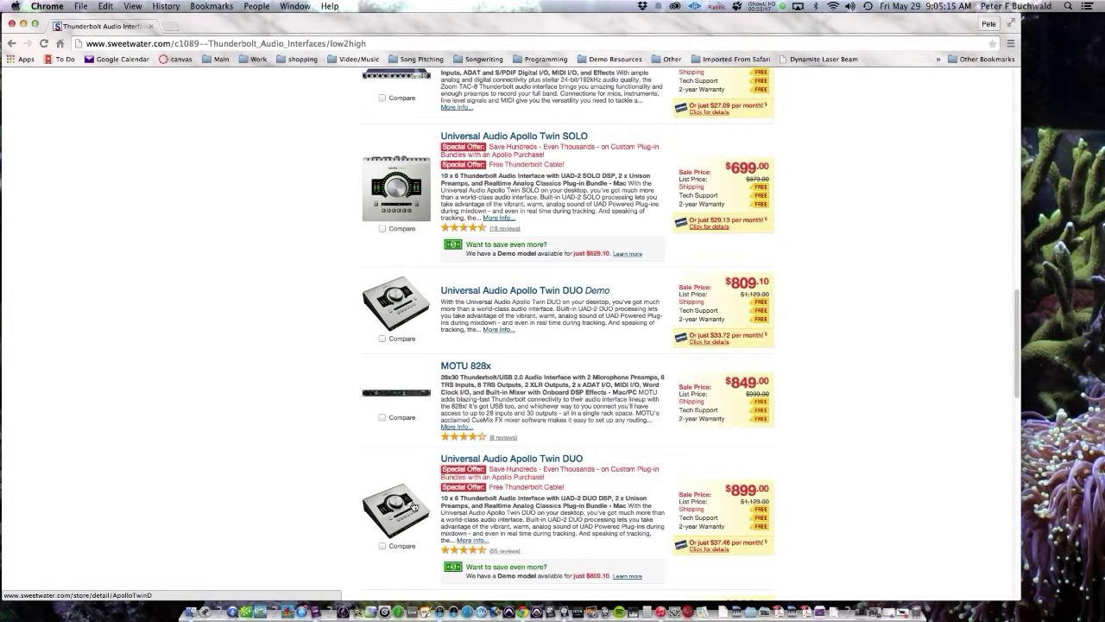
scroll(442, 502, "down", 1)
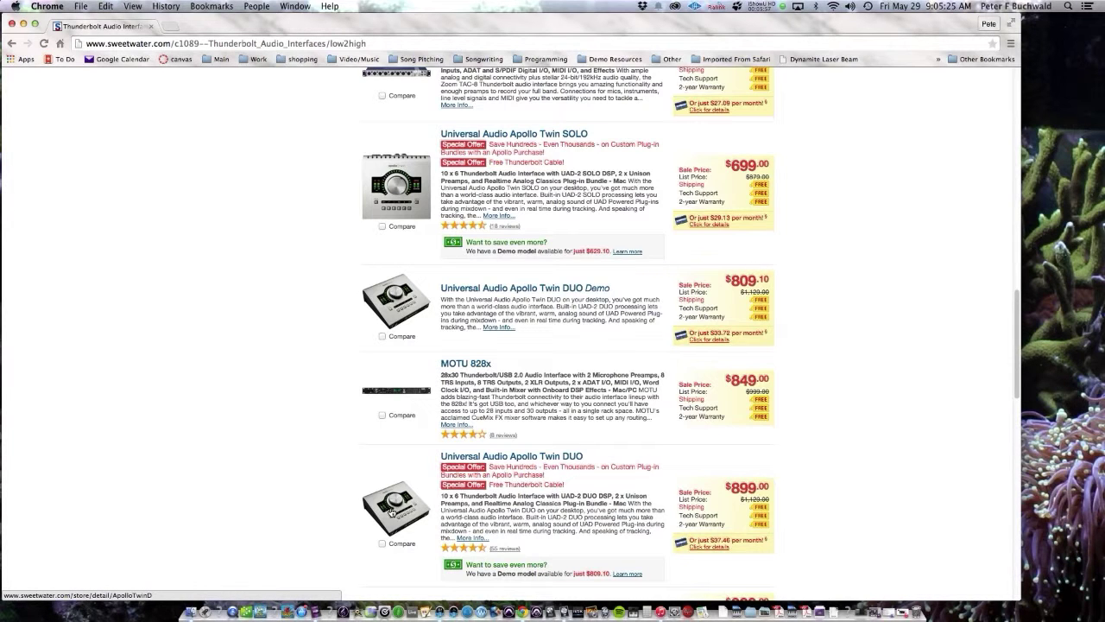
scroll(400, 512, "up", 2)
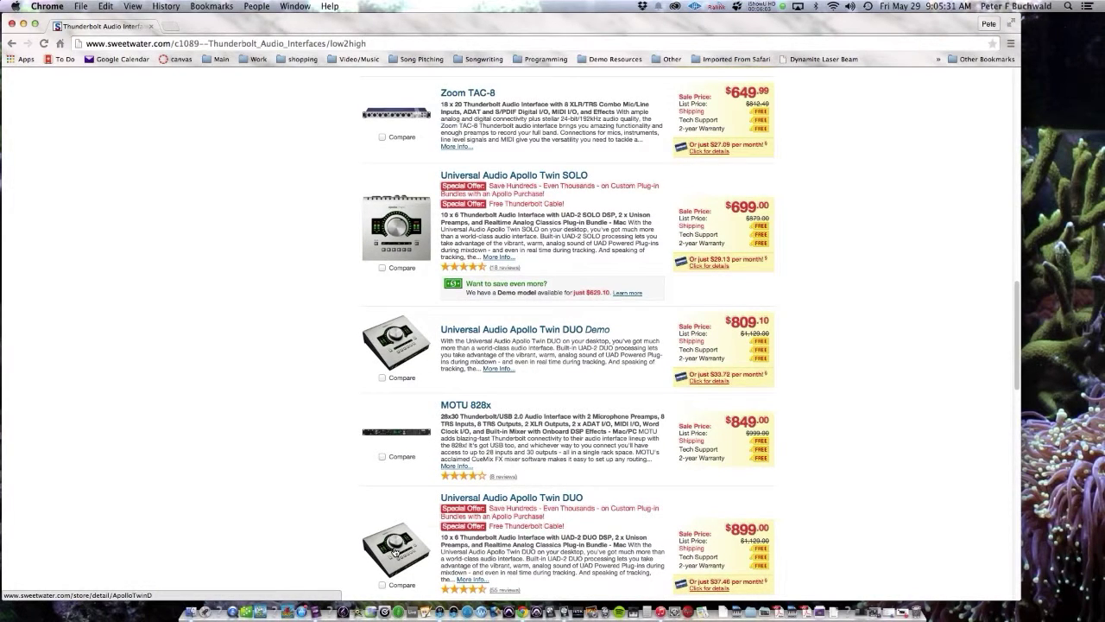
scroll(395, 549, "up", 10)
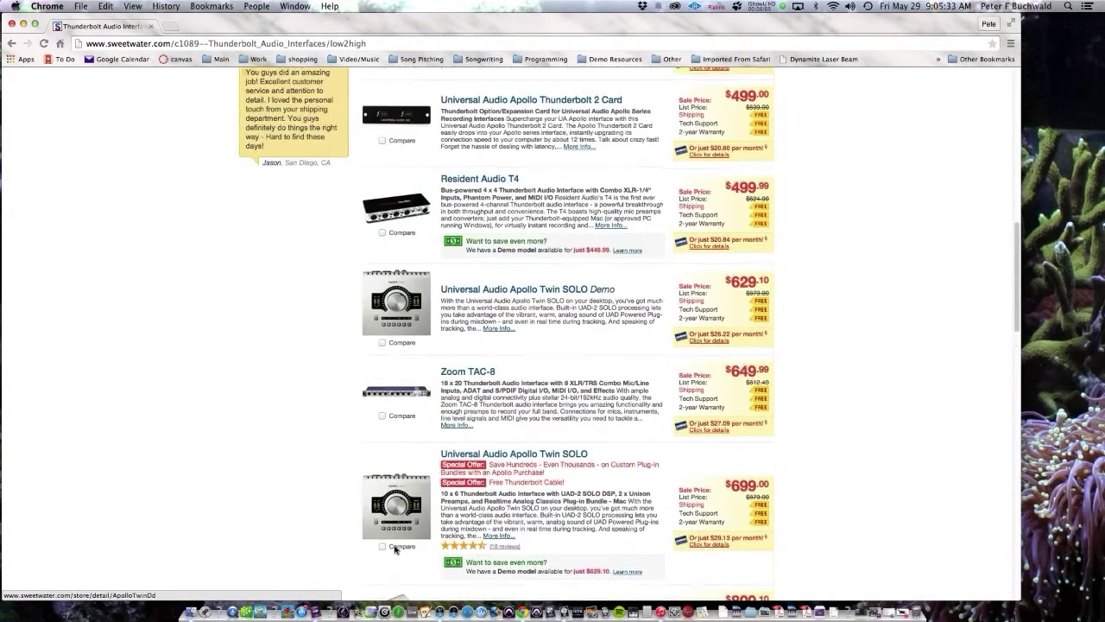
scroll(395, 549, "up", 8)
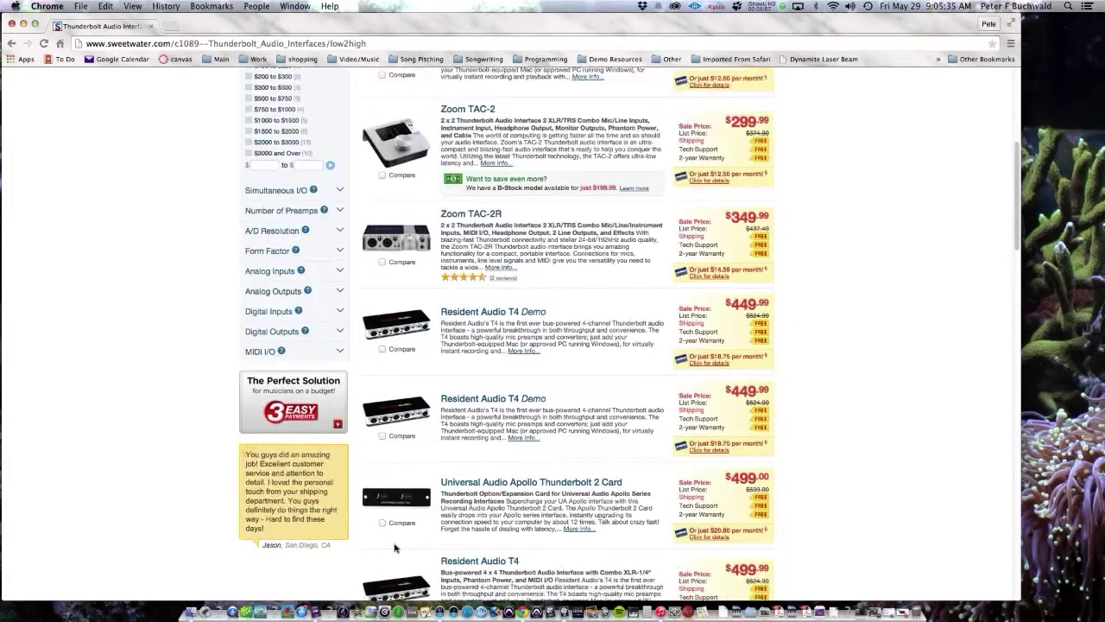
scroll(395, 549, "up", 4)
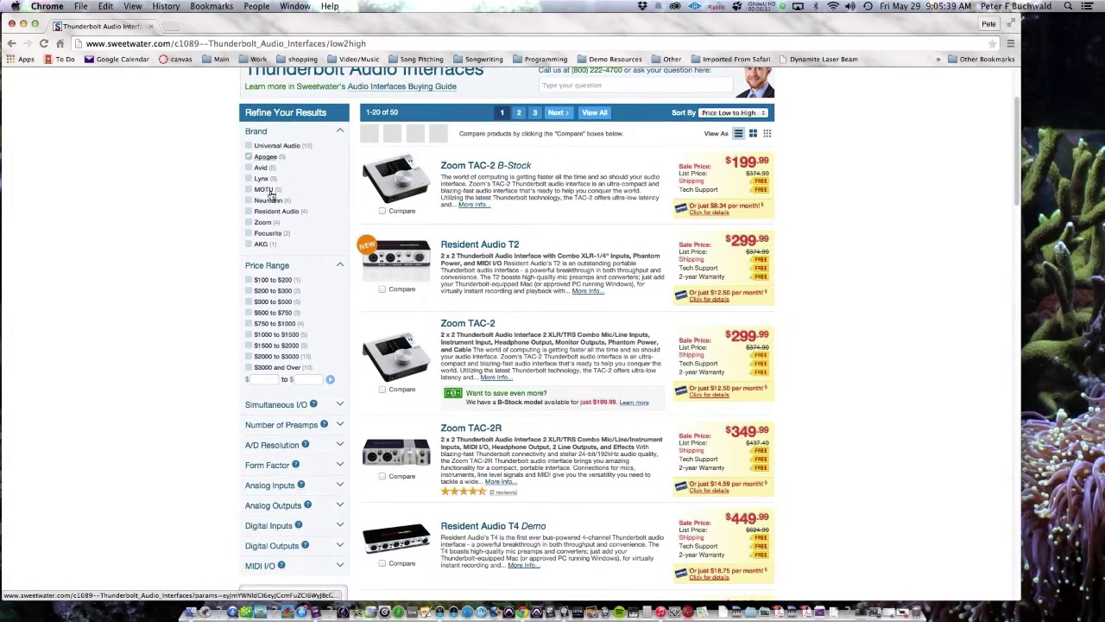
left_click(249, 234)
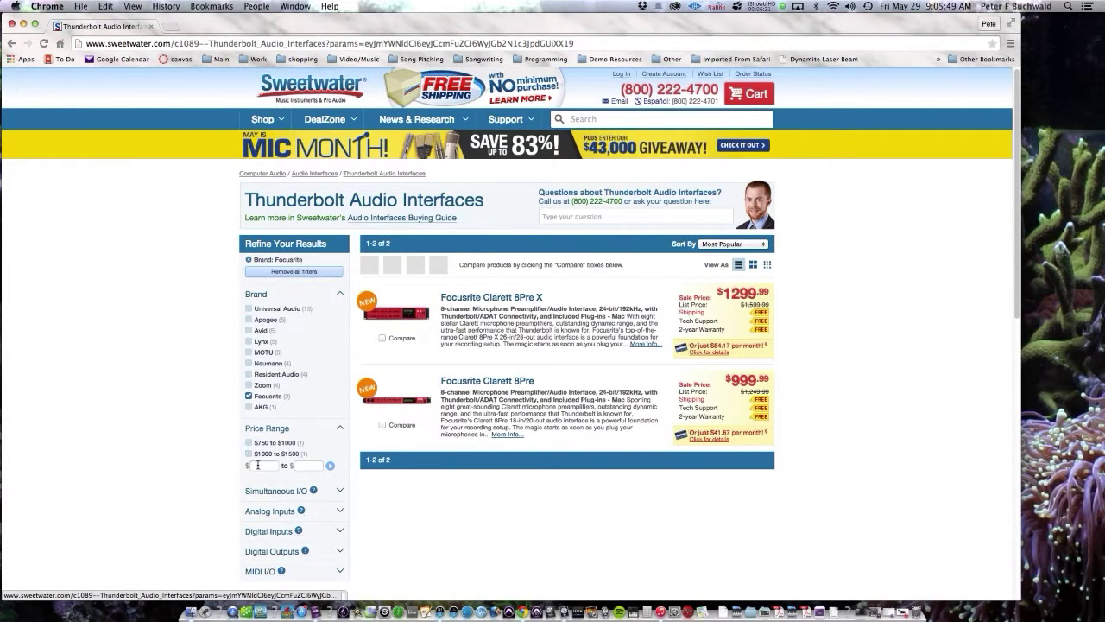
Step: Navigate browser history back to the Audio Interfaces page and open its Focusrite brand listing
scroll(260, 449, "down", 3)
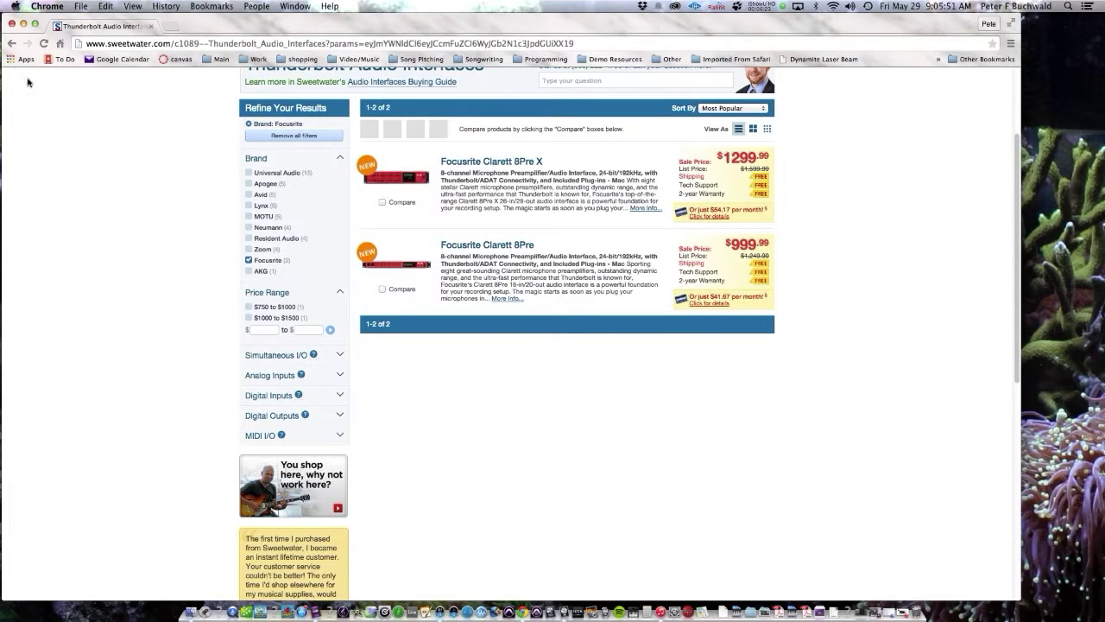
left_click(10, 43)
left_click(11, 43)
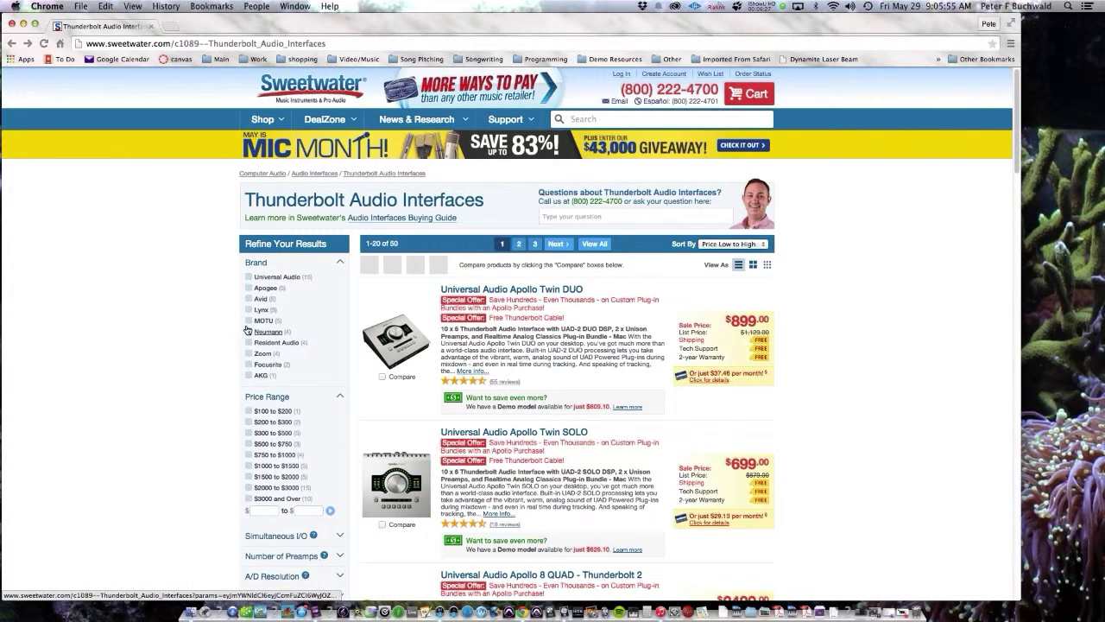
left_click(12, 45)
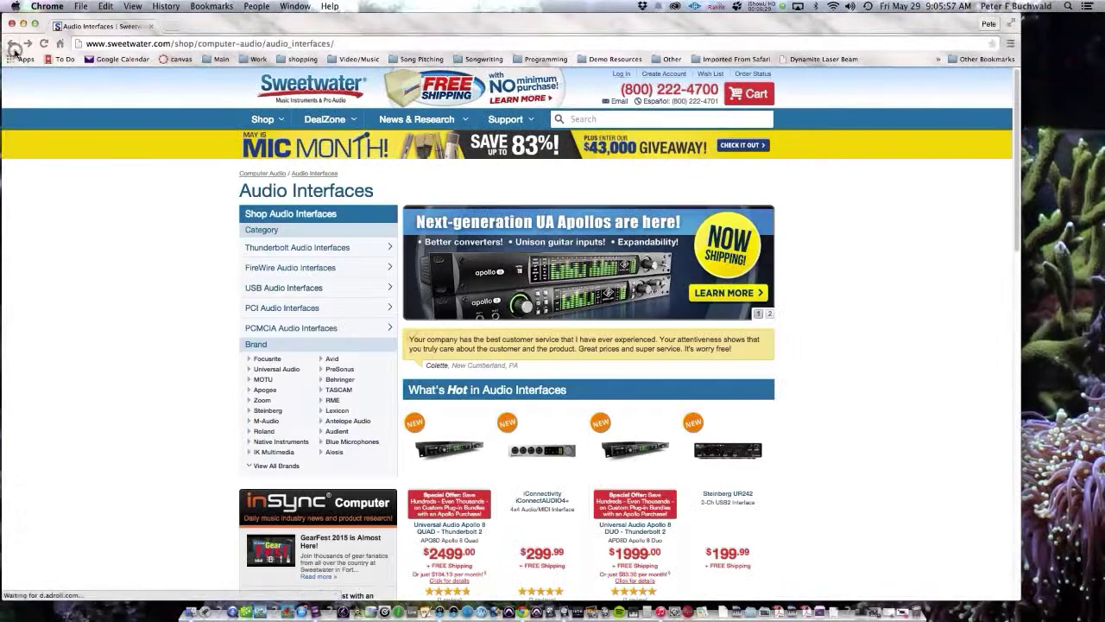
left_click(12, 44)
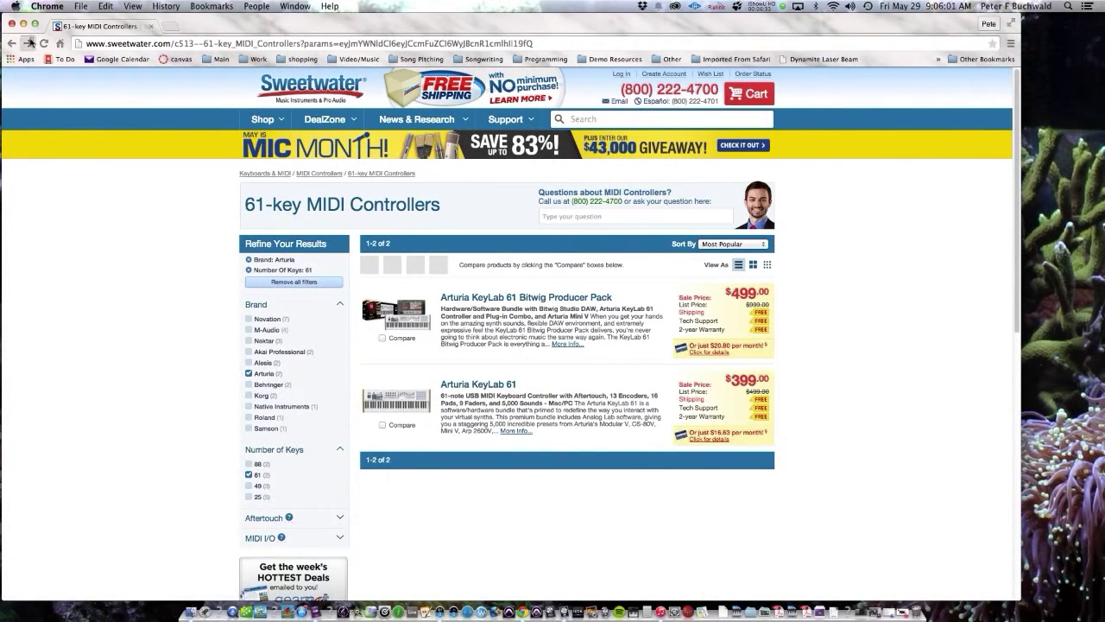
left_click(29, 44)
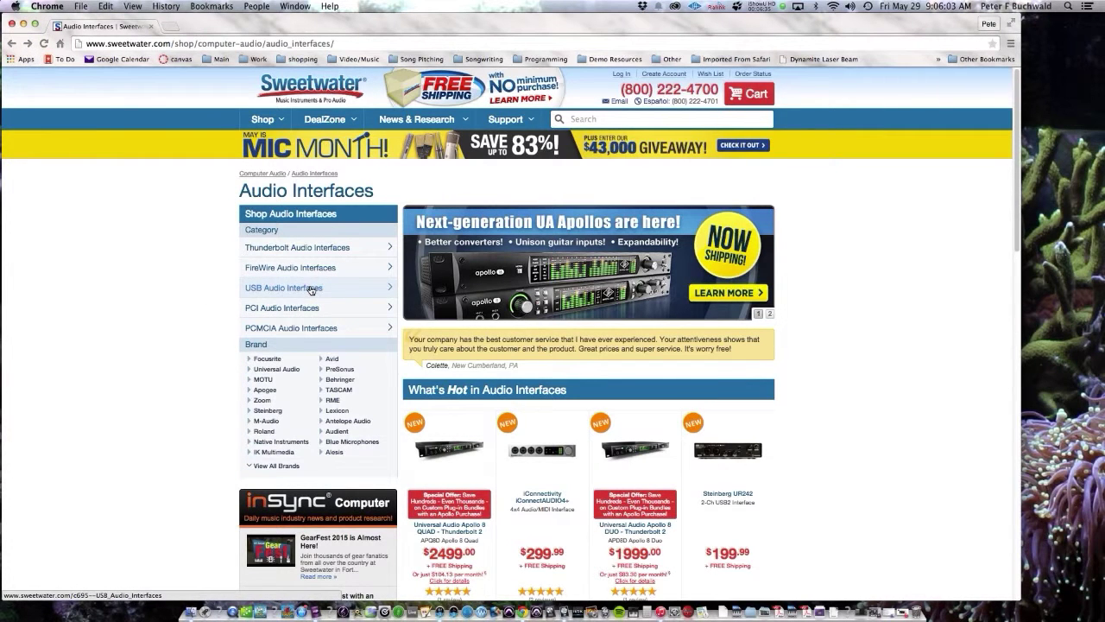
left_click(275, 363)
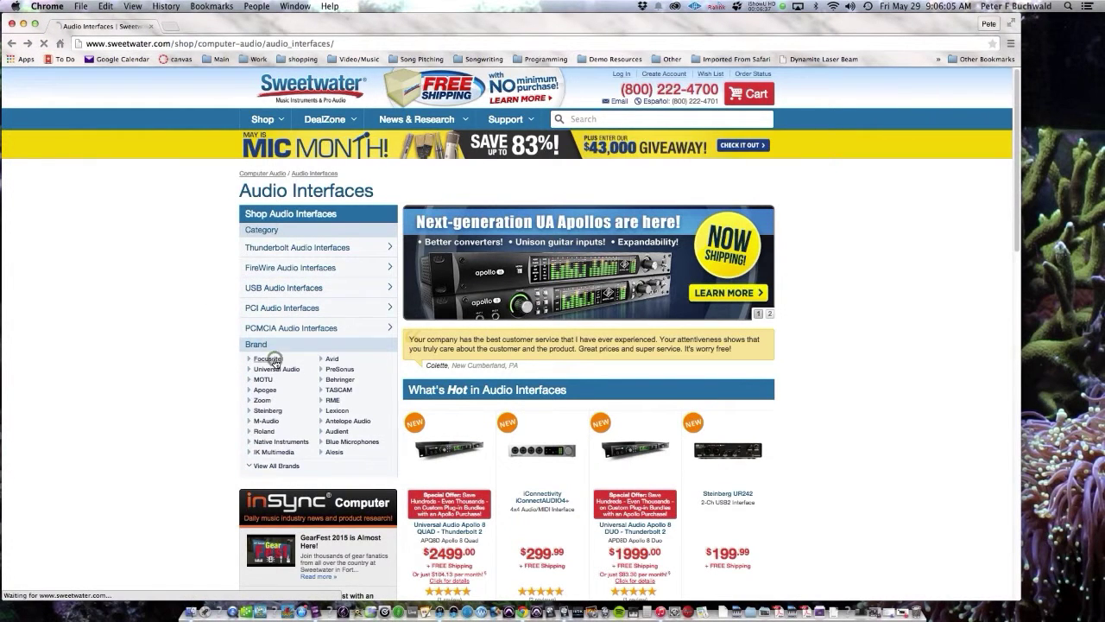
Step: Look through the 30 Focusrite audio interfaces, then shift the Chrome window slightly aside
scroll(723, 432, "down", 3)
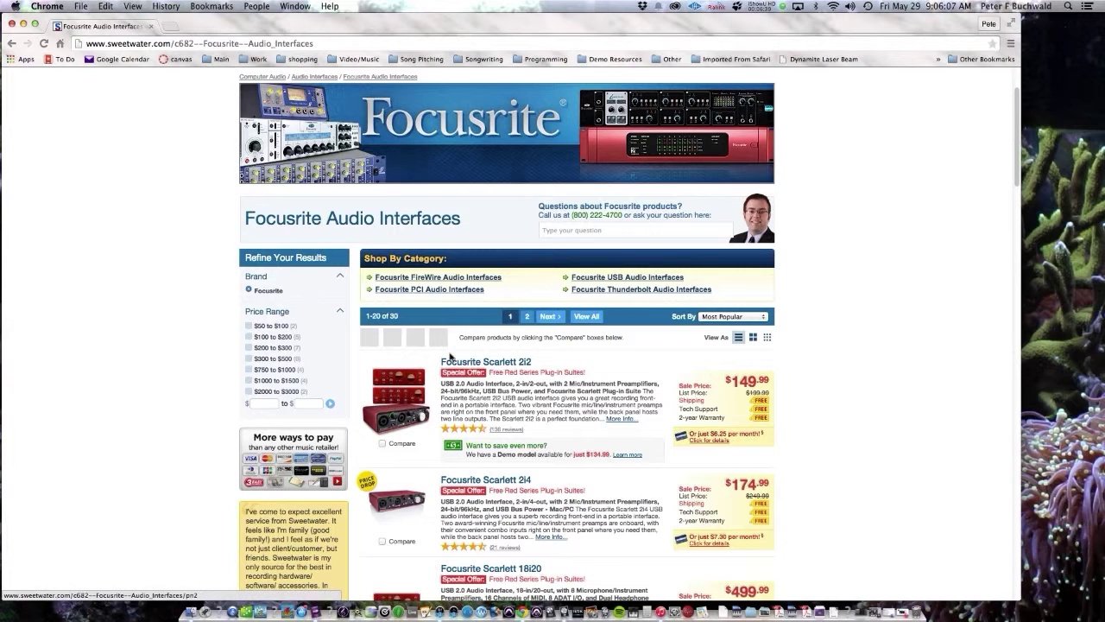
scroll(432, 413, "down", 1)
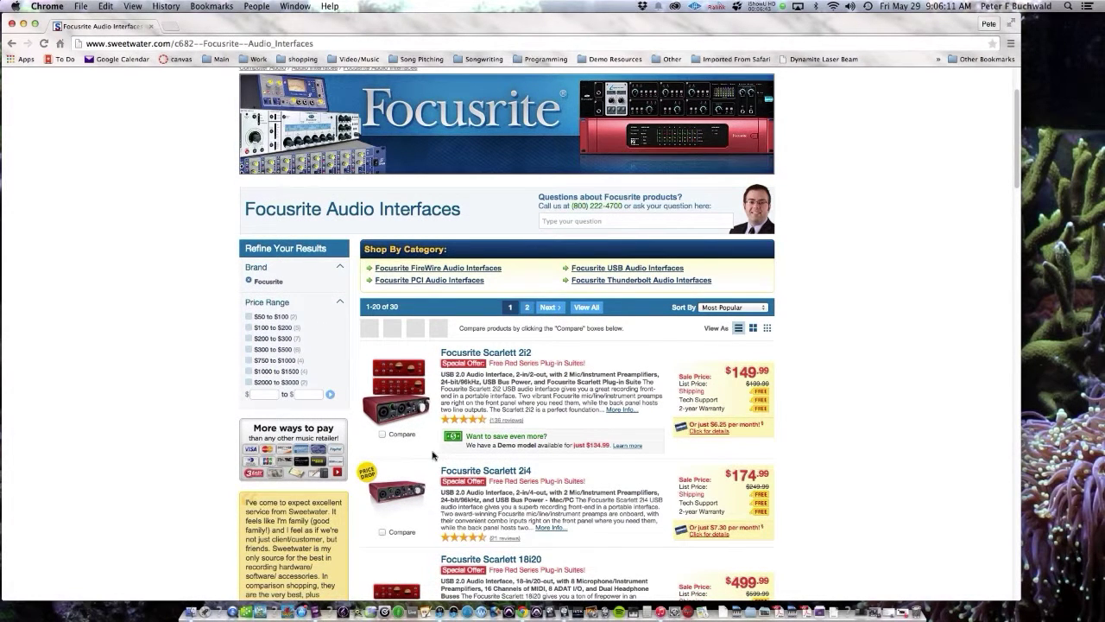
scroll(440, 444, "down", 2)
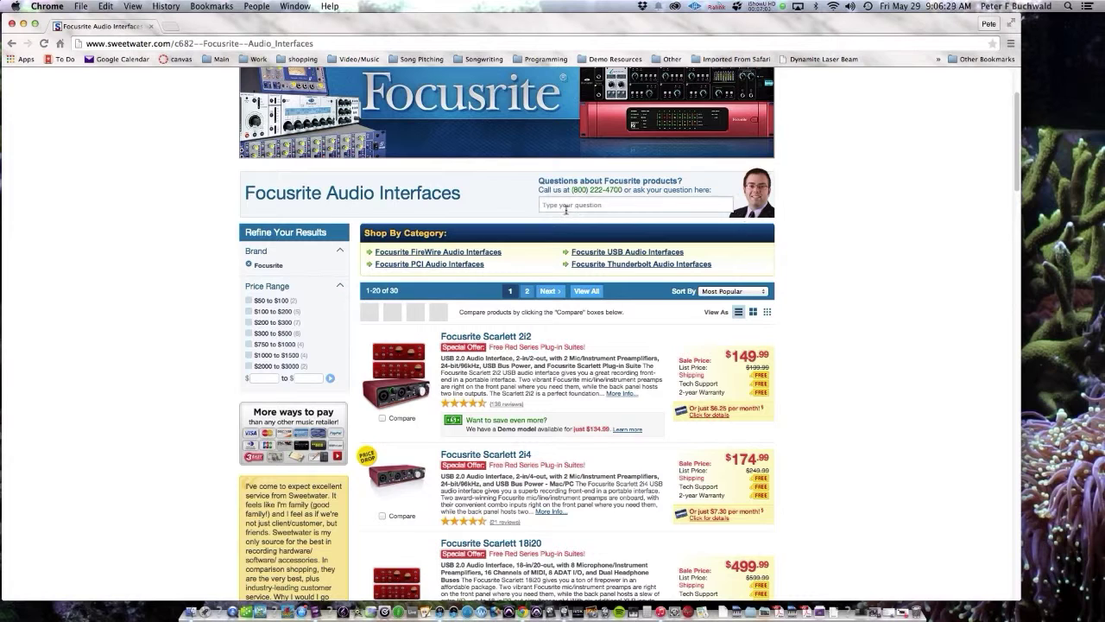
scroll(568, 216, "up", 3)
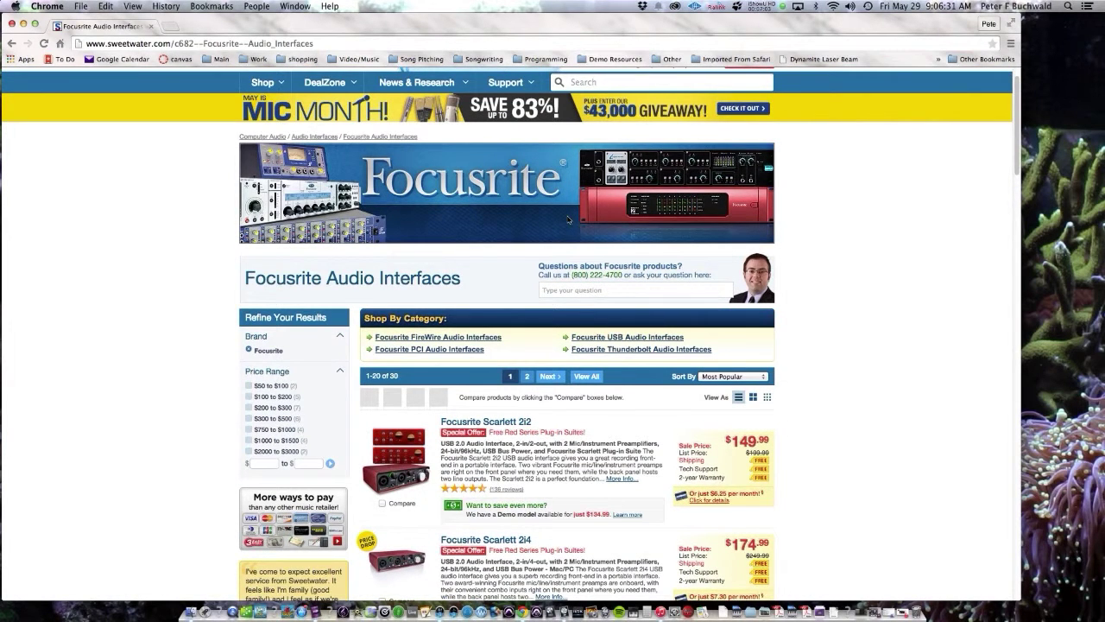
scroll(568, 219, "up", 2)
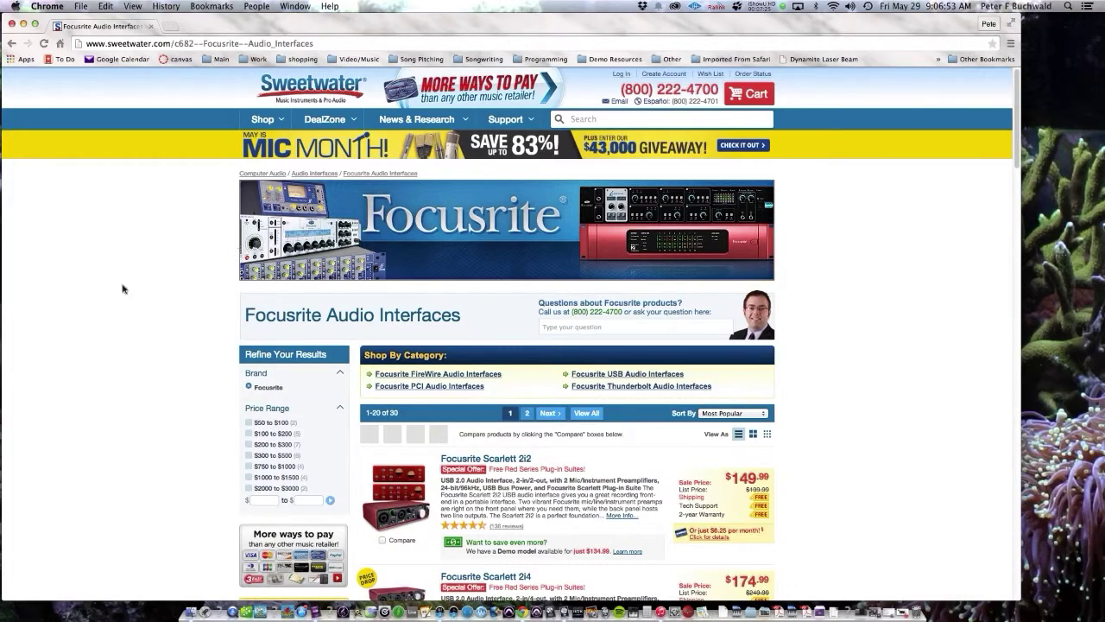
left_click_drag(216, 32, 206, 178)
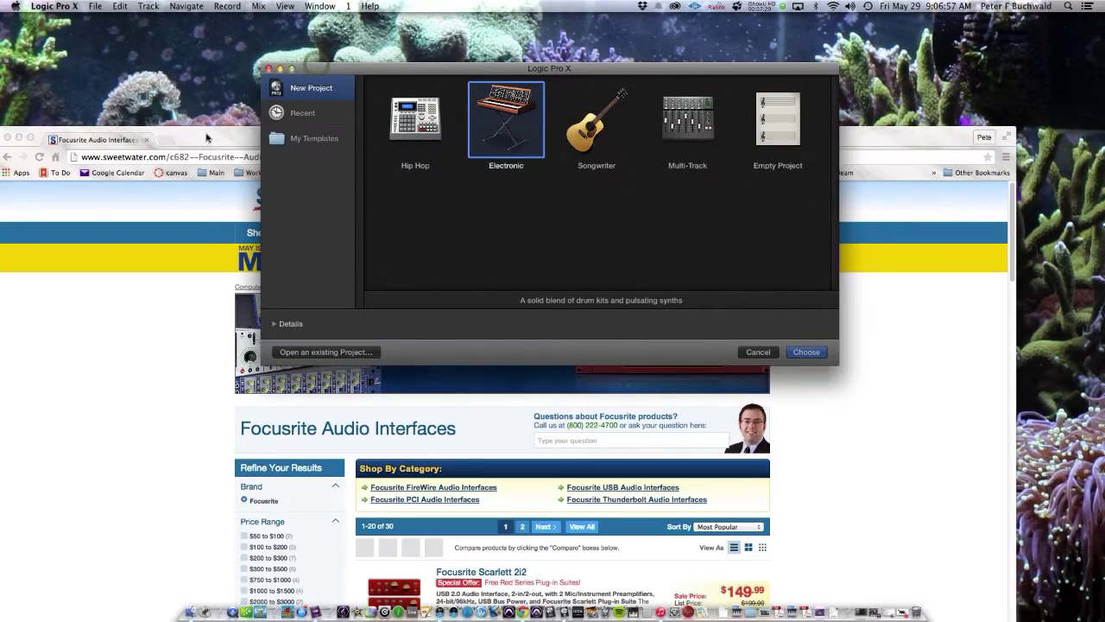
Step: Minimize Chrome, move Logic's template chooser up, and expand Details showing tempo 128 and C major
left_click(207, 134)
left_click(16, 137)
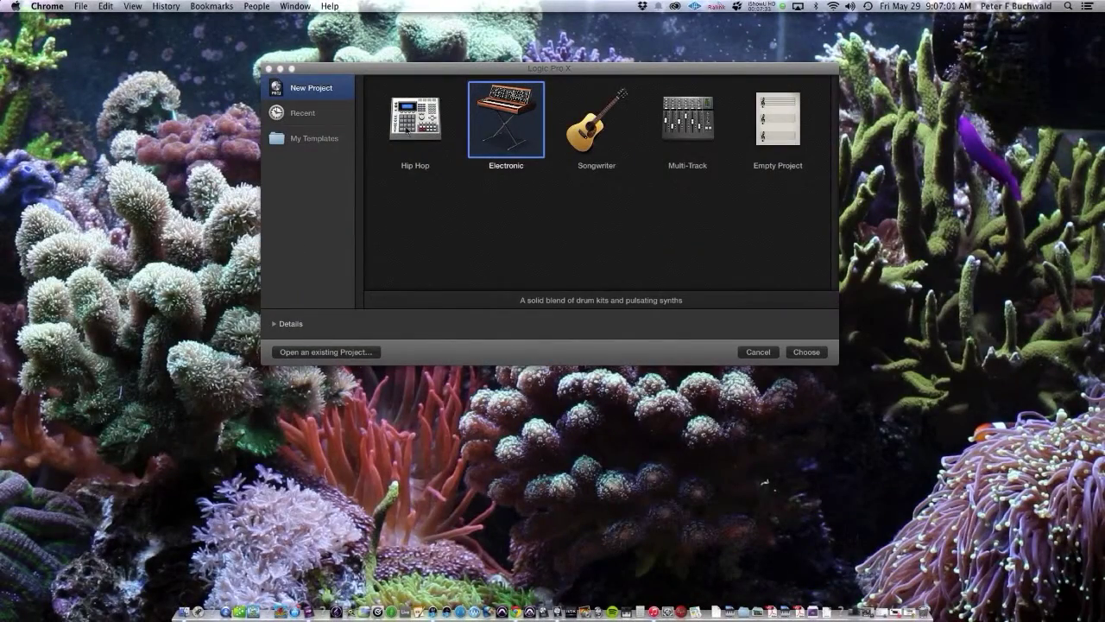
left_click_drag(356, 73, 354, 48)
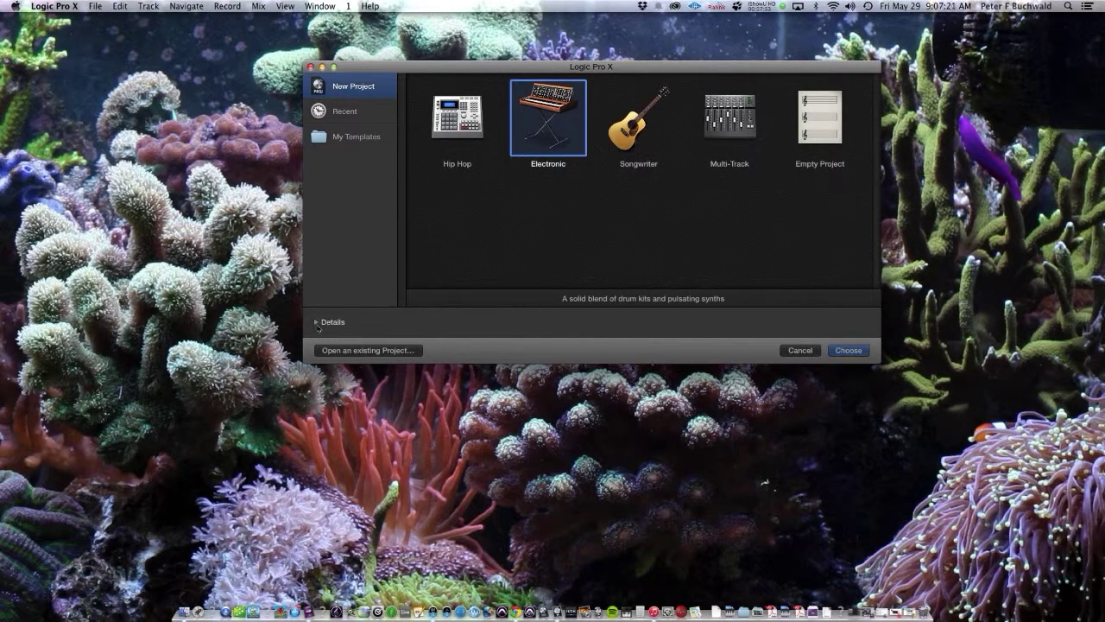
left_click(316, 322)
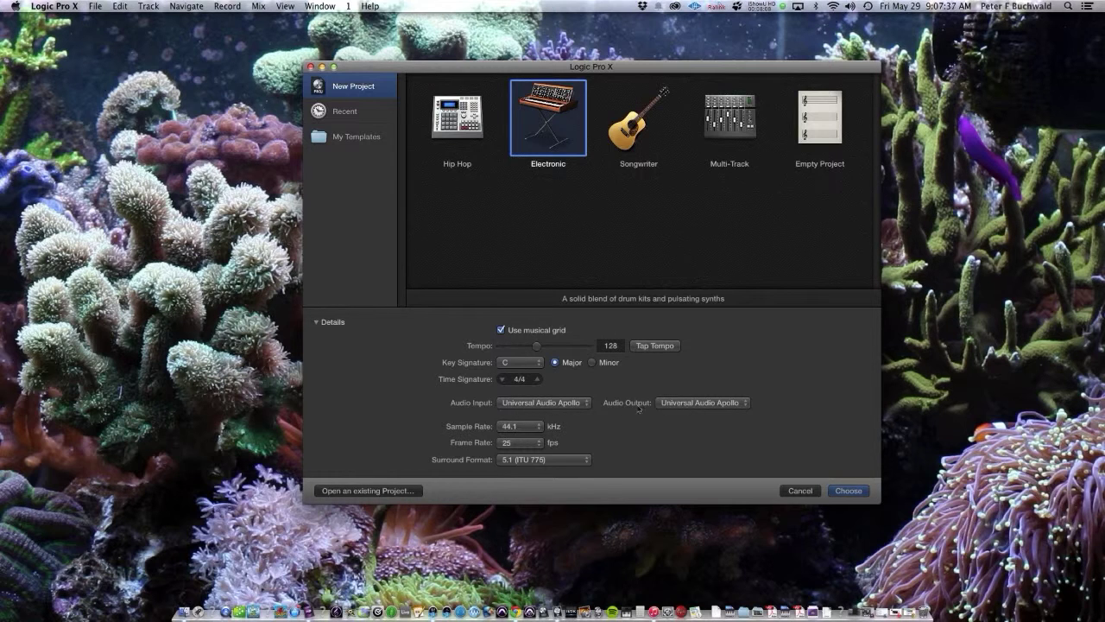
Step: Set audio input and output to Soundflower (2ch) and create a project from Empty Project
left_click(556, 409)
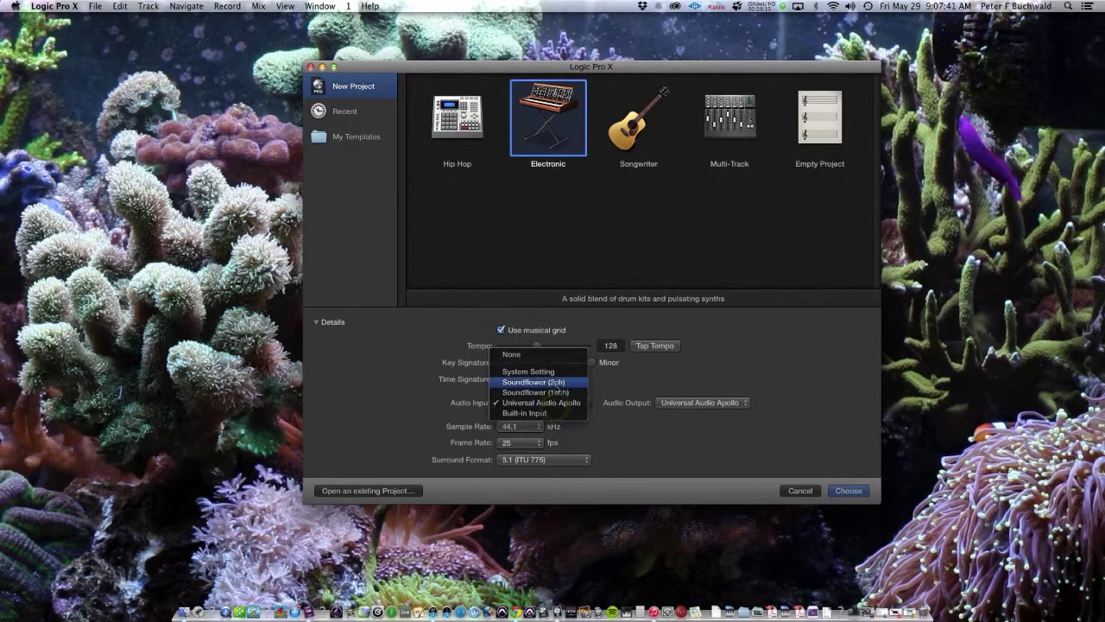
left_click(555, 385)
left_click(685, 399)
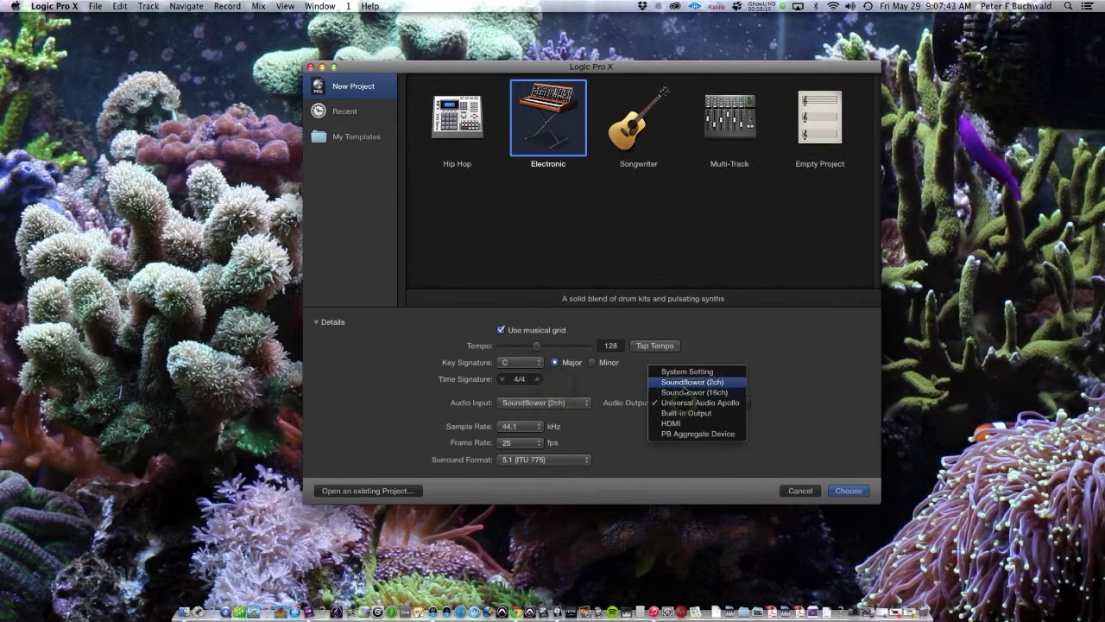
left_click(683, 389)
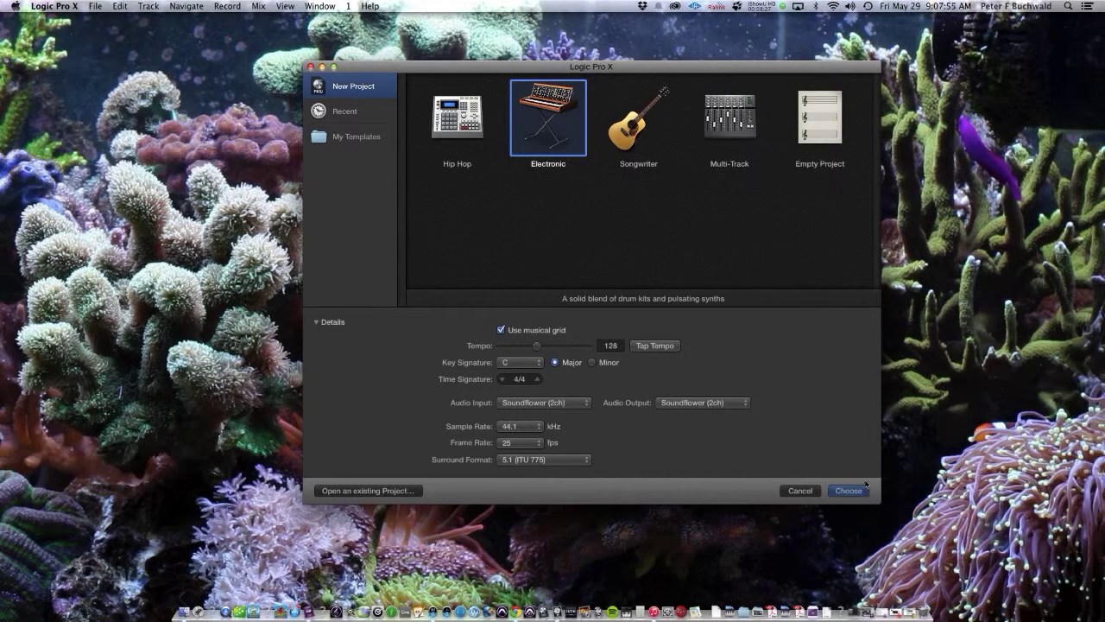
left_click(818, 130)
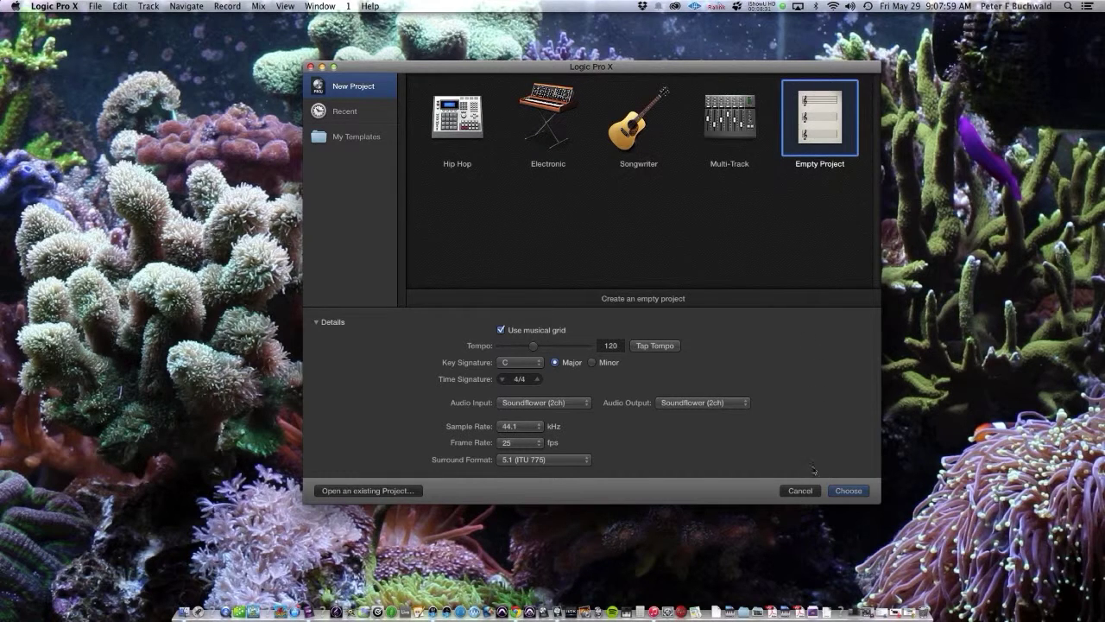
left_click(848, 491)
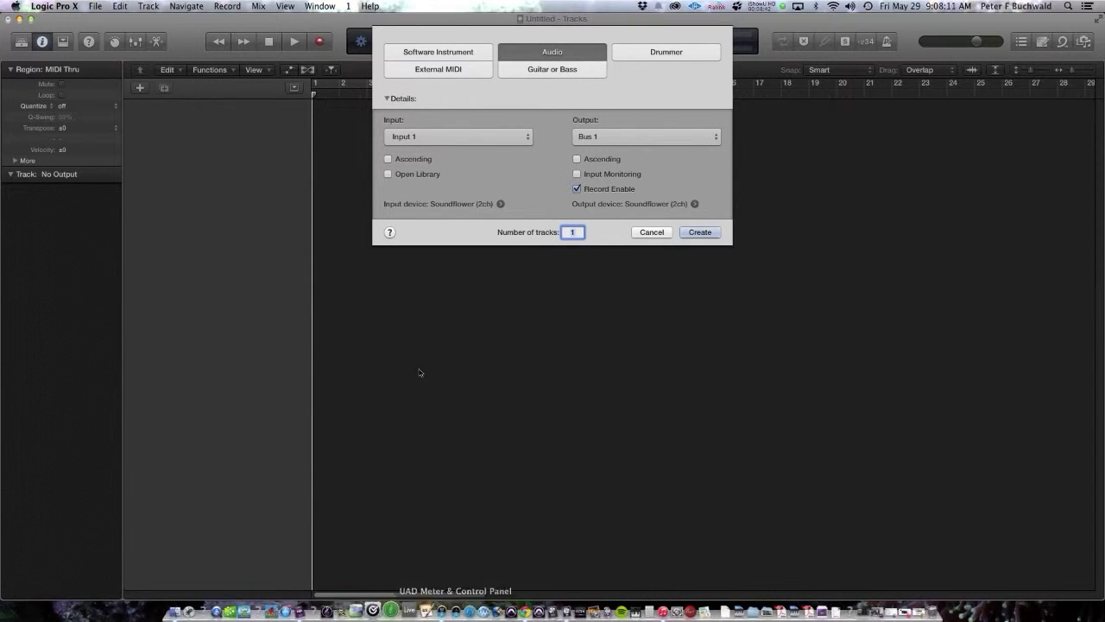
Step: Create 8 Software Instrument tracks, Inst 1 through Inst 8, from the New Tracks dialog
left_click(442, 57)
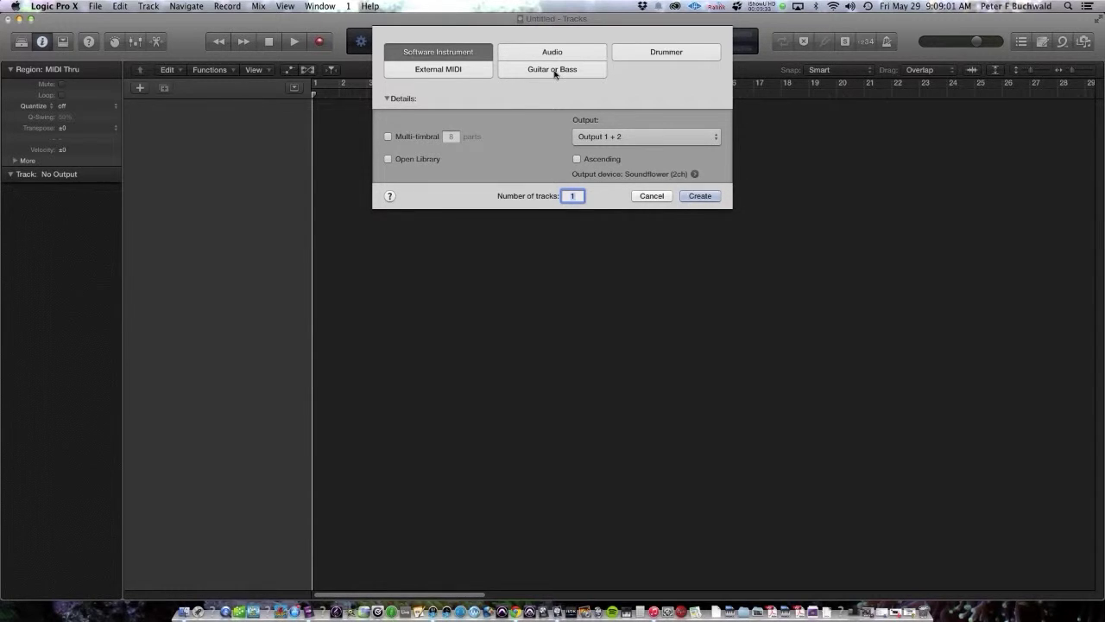
type("8")
key("Return")
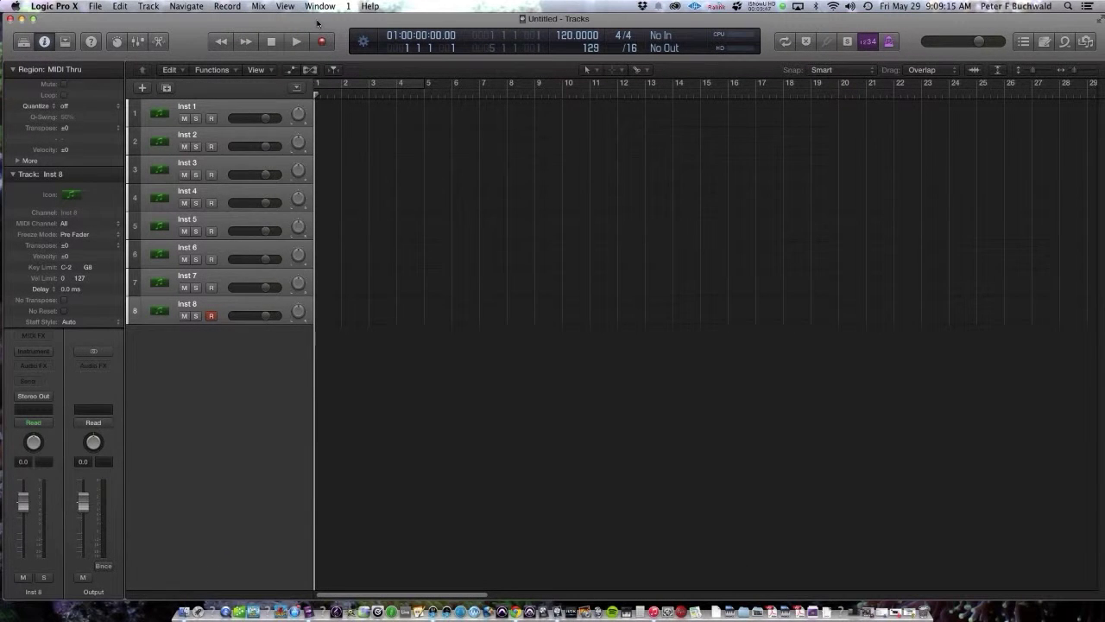
Step: Nudge the Logic window and drop down the Window menu listing openable windows, including the mixer
left_click_drag(317, 24, 324, 22)
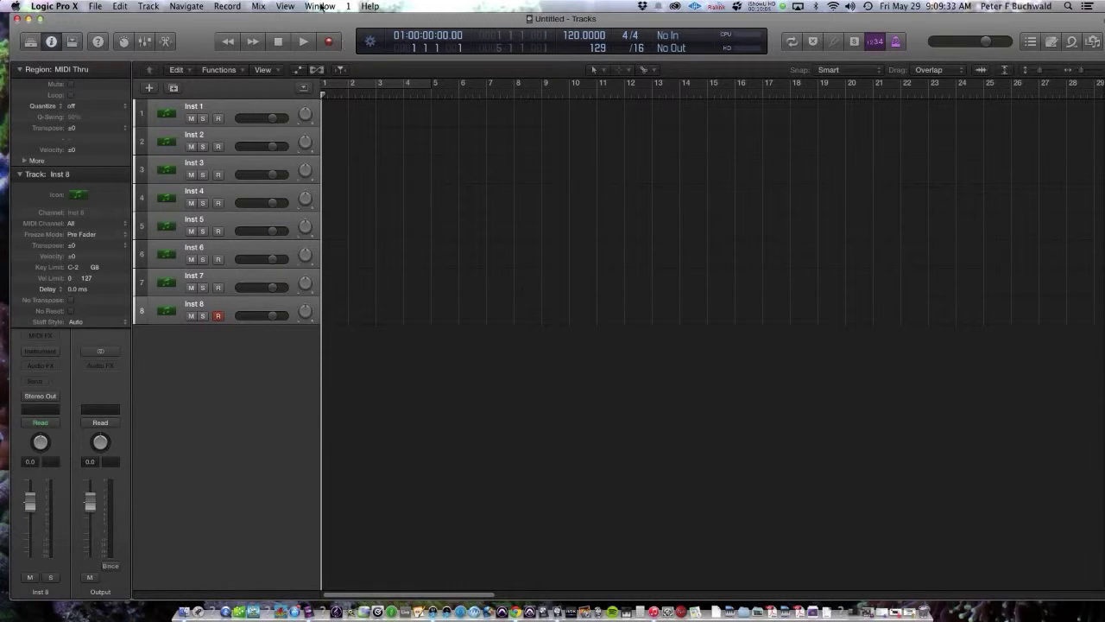
left_click(320, 6)
mouse_move(285, 7)
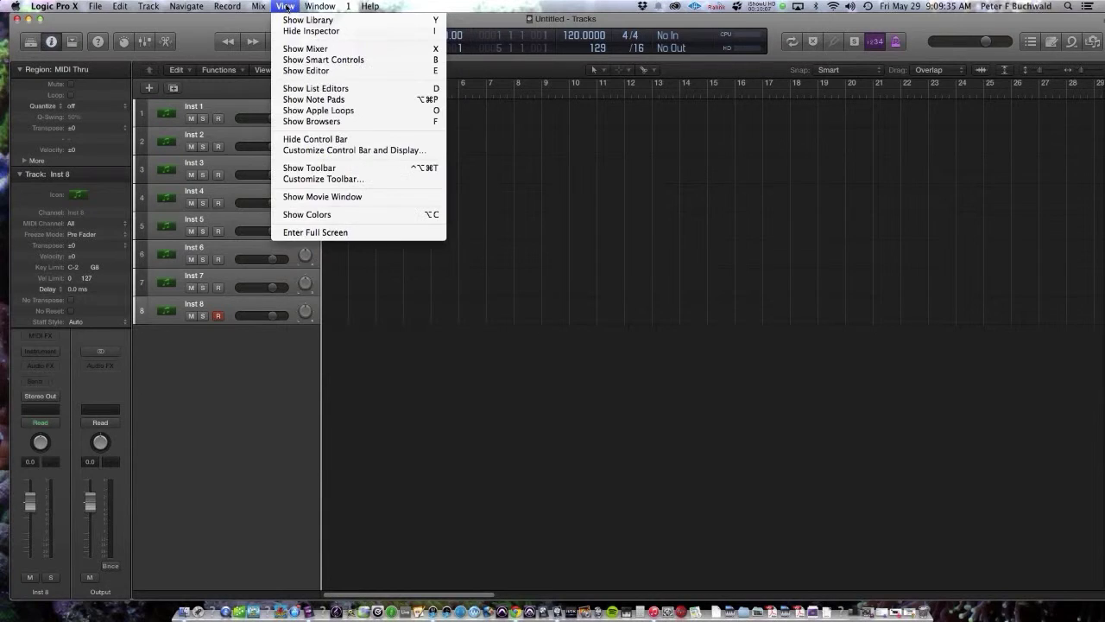
mouse_move(326, 6)
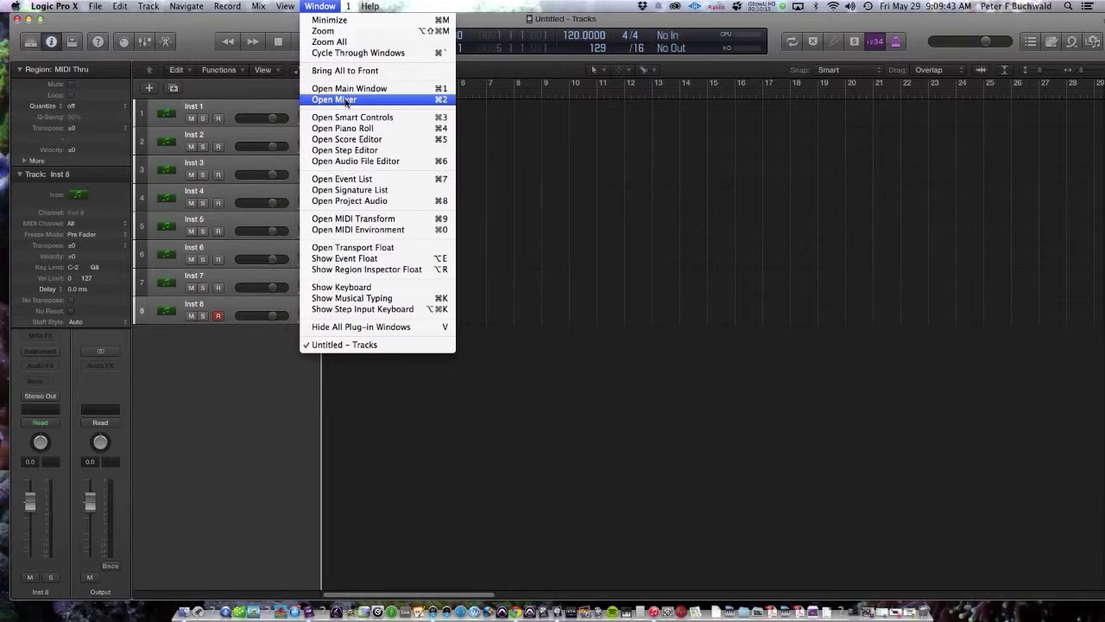
Step: Open the mixer at full width, set Inst 1–7 to -6.2 dB and Inst 8 to -2.0 dB
left_click(346, 101)
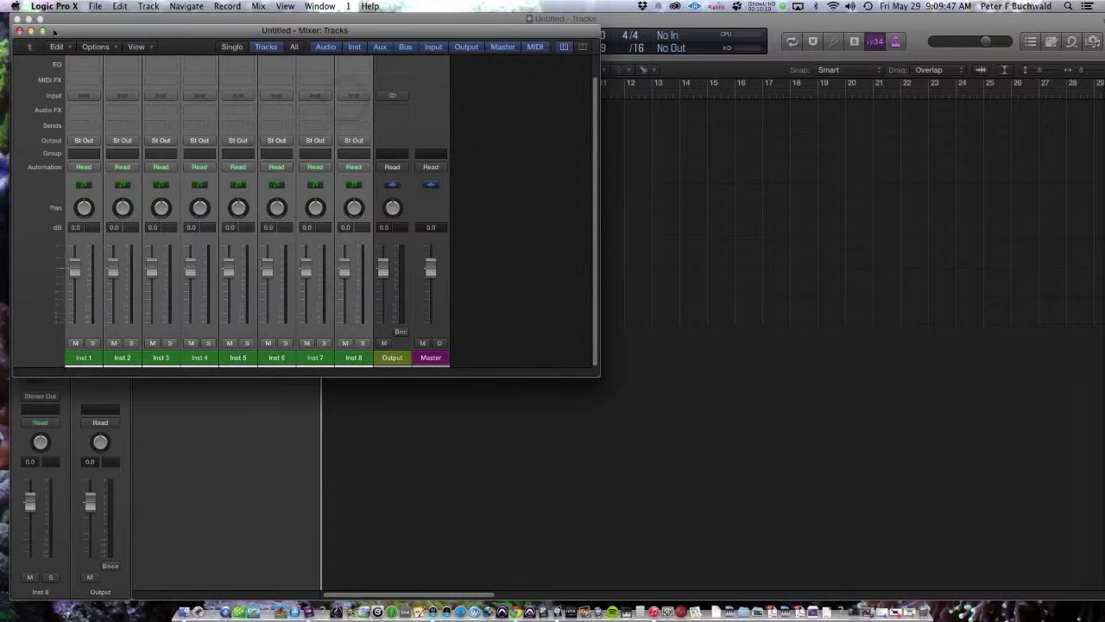
left_click(42, 31)
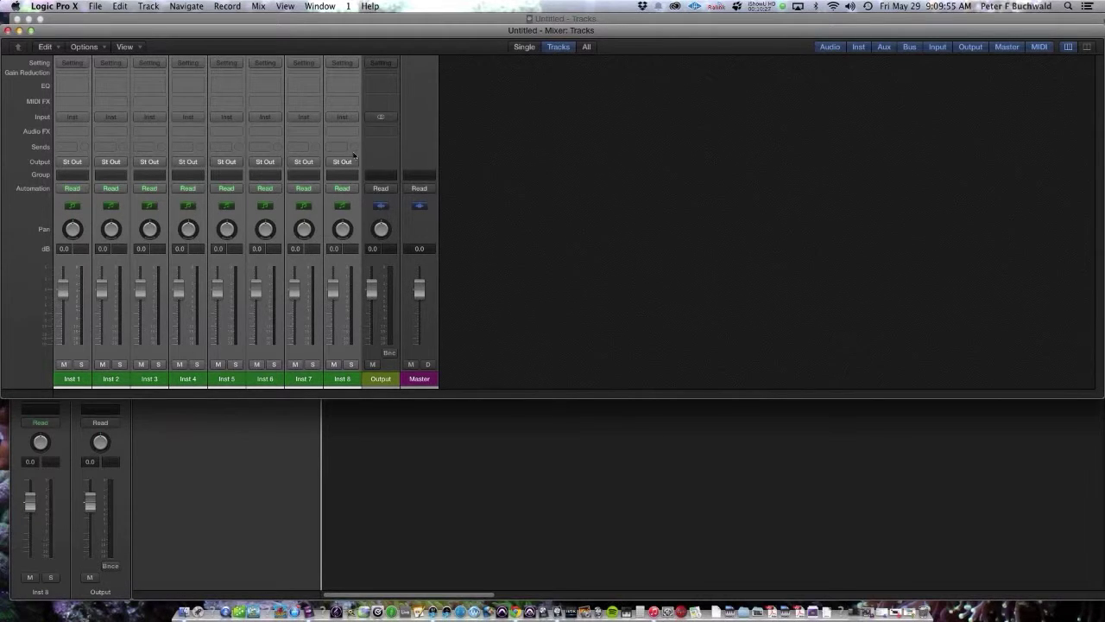
left_click_drag(298, 298, 299, 315)
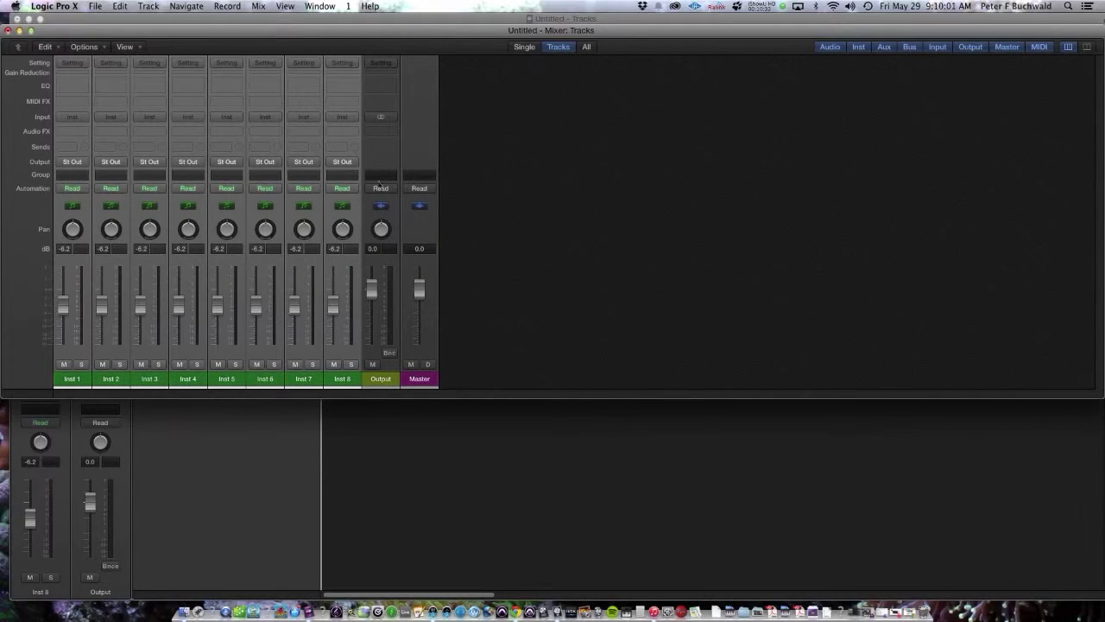
left_click(394, 227)
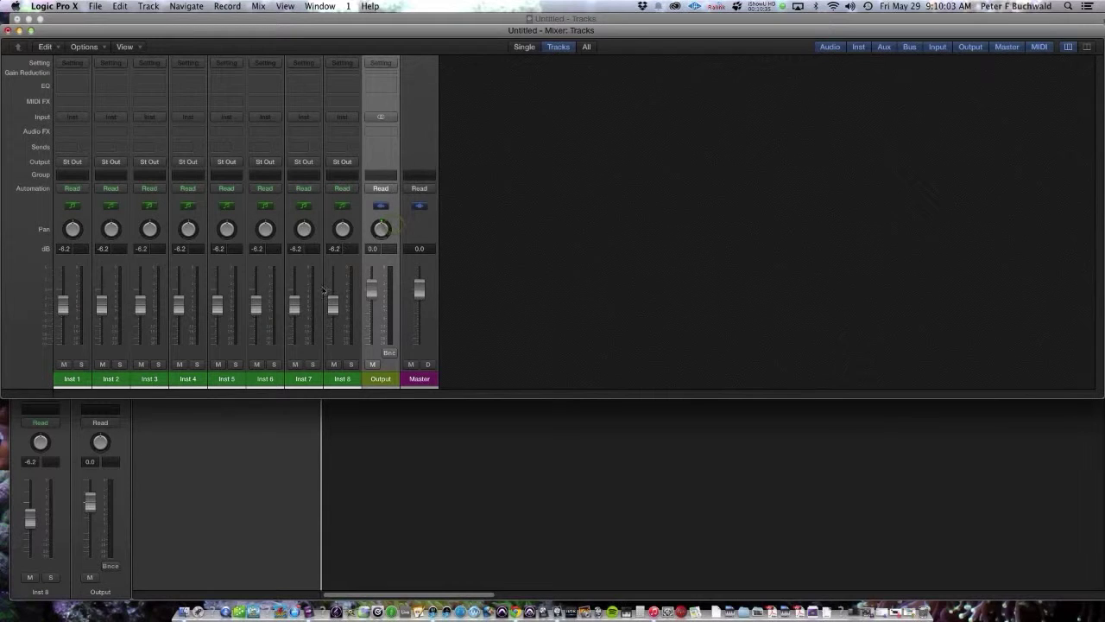
left_click_drag(332, 304, 333, 293)
Step: Cancel renaming the Inst 1 channel and select the channels from Inst 8 back toward Inst 7
double_click(76, 379)
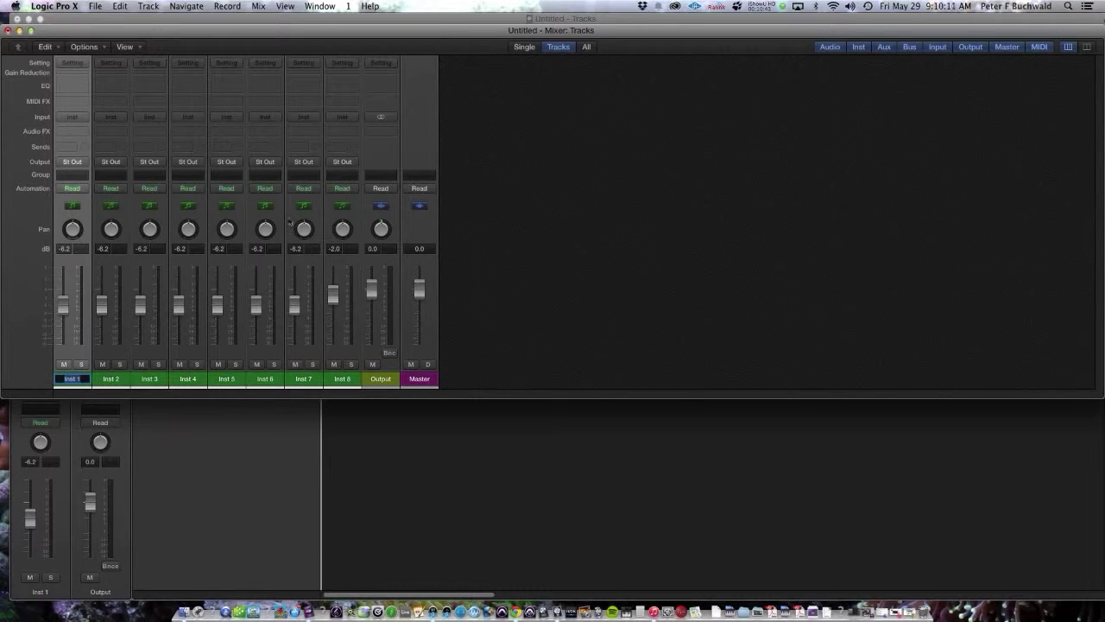
left_click(354, 222)
left_click_drag(354, 221, 76, 204)
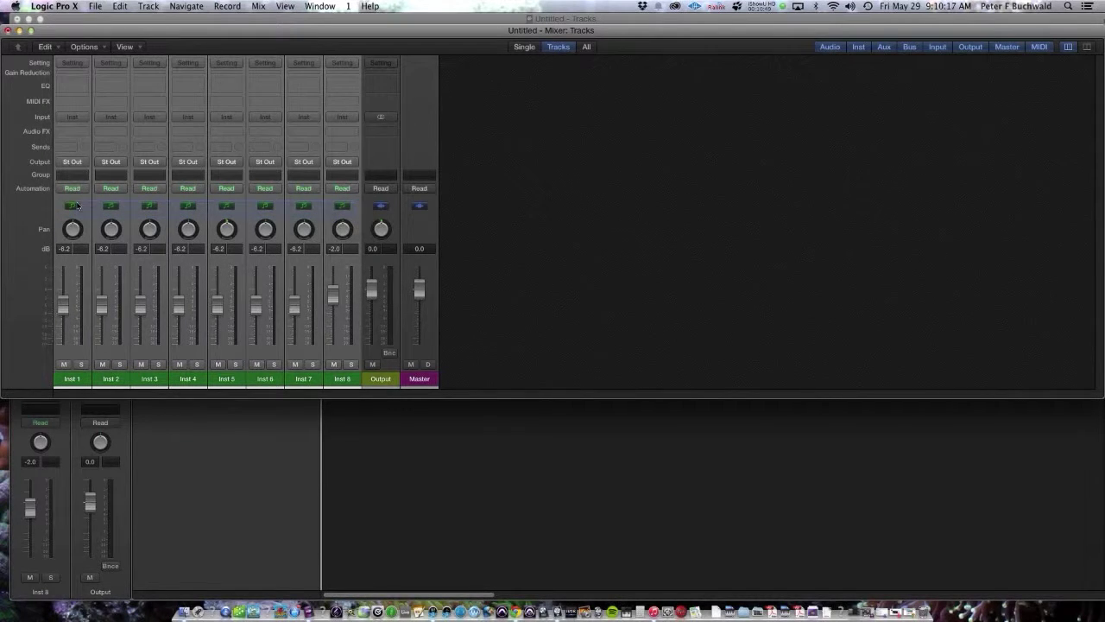
Step: Colour the Inst 1–8 channels blue from the colour palette
left_click(308, 6)
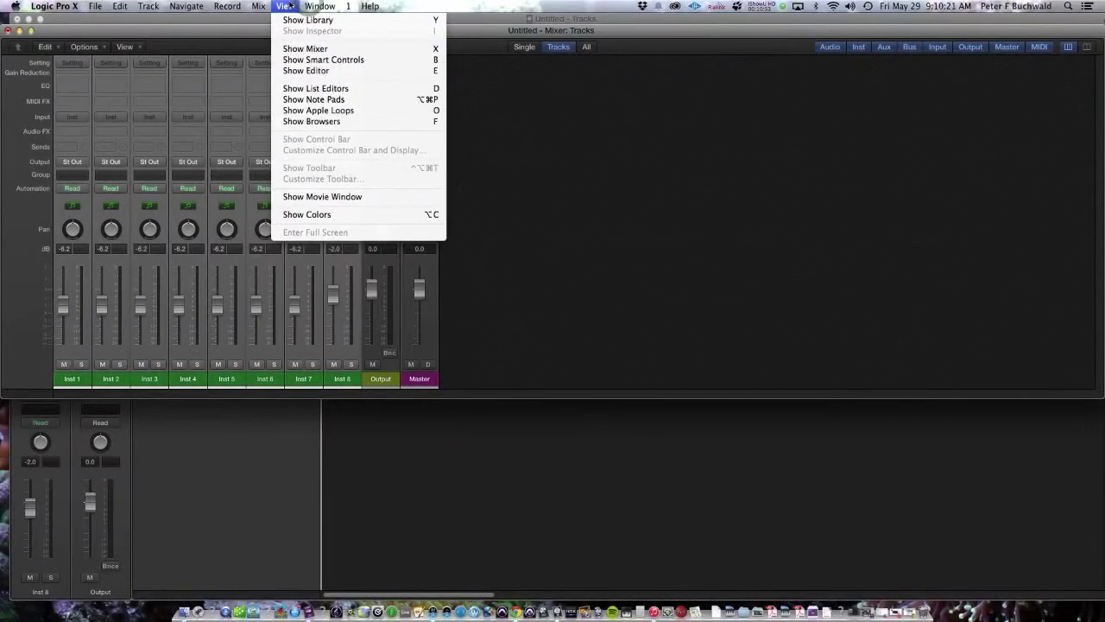
mouse_move(293, 6)
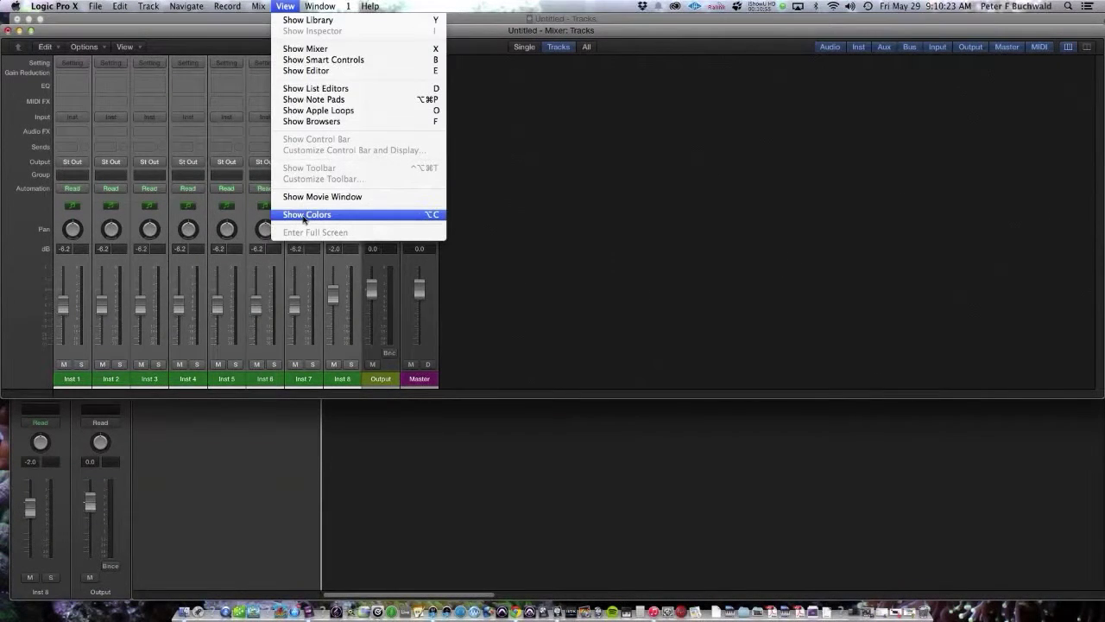
left_click(304, 215)
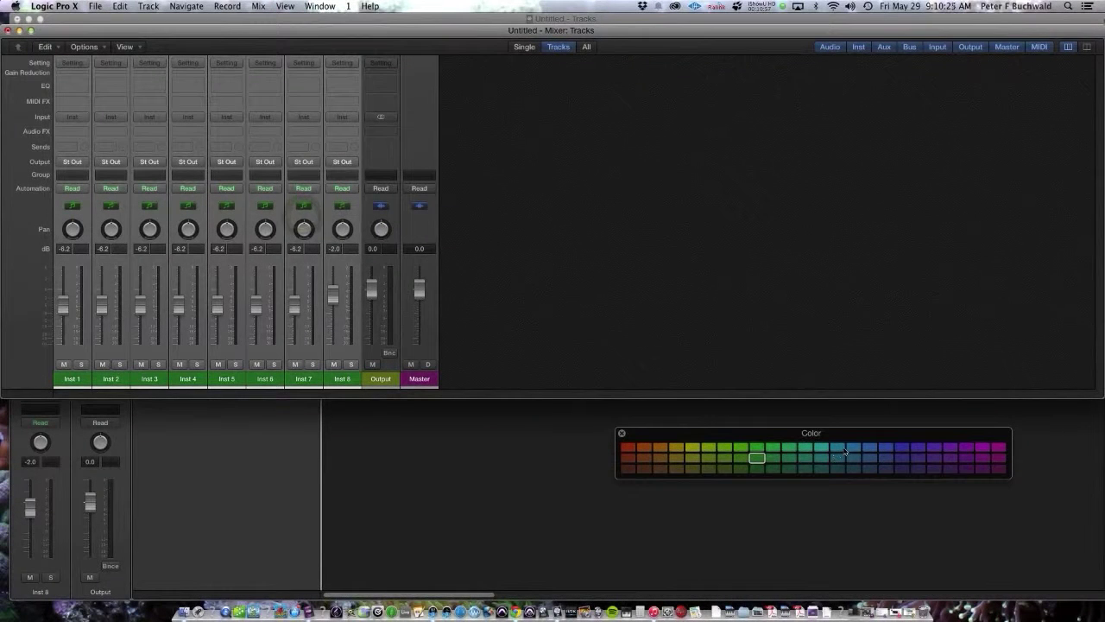
left_click(852, 449)
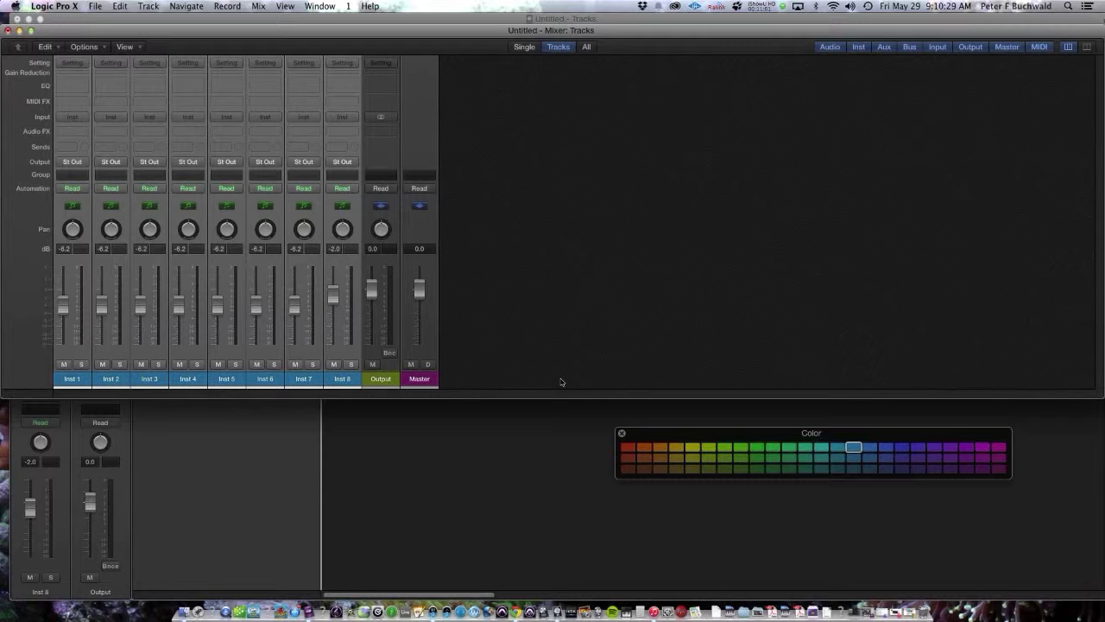
Step: Close the mixer, toggle it with X, and close the track colour palette
left_click(7, 31)
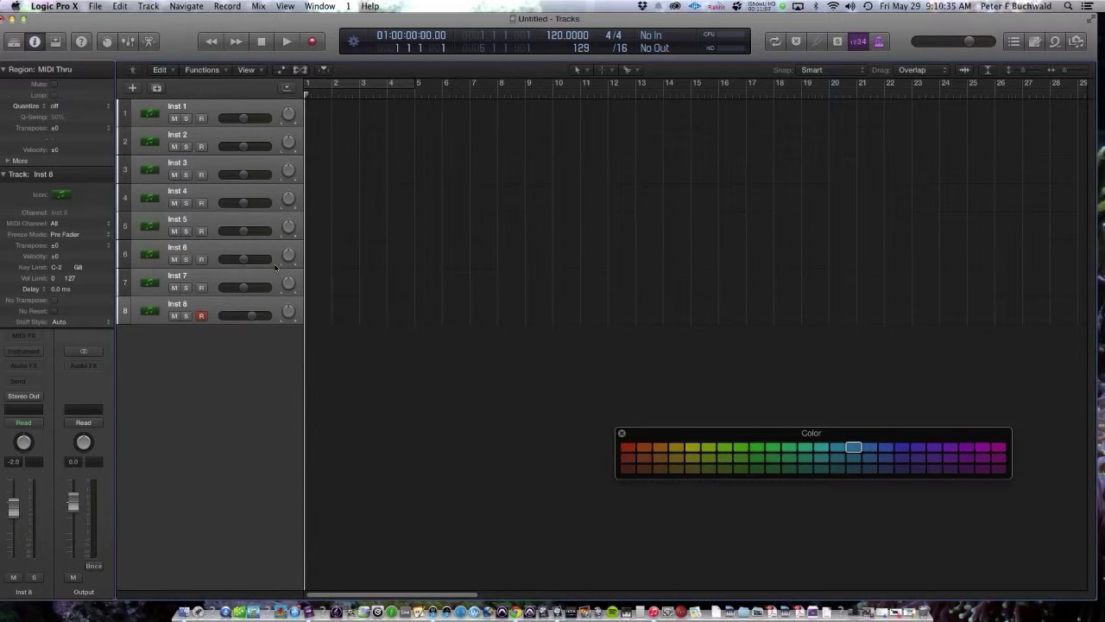
key("x")
key("x")
key("x")
key("x")
key("x")
key("x")
key("x")
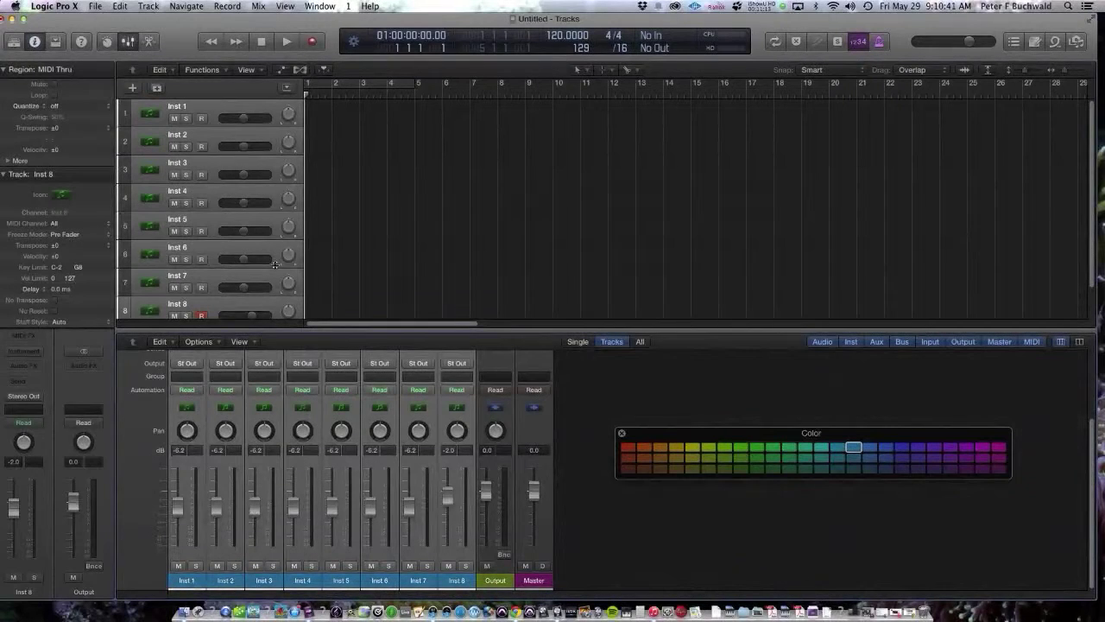
key("x")
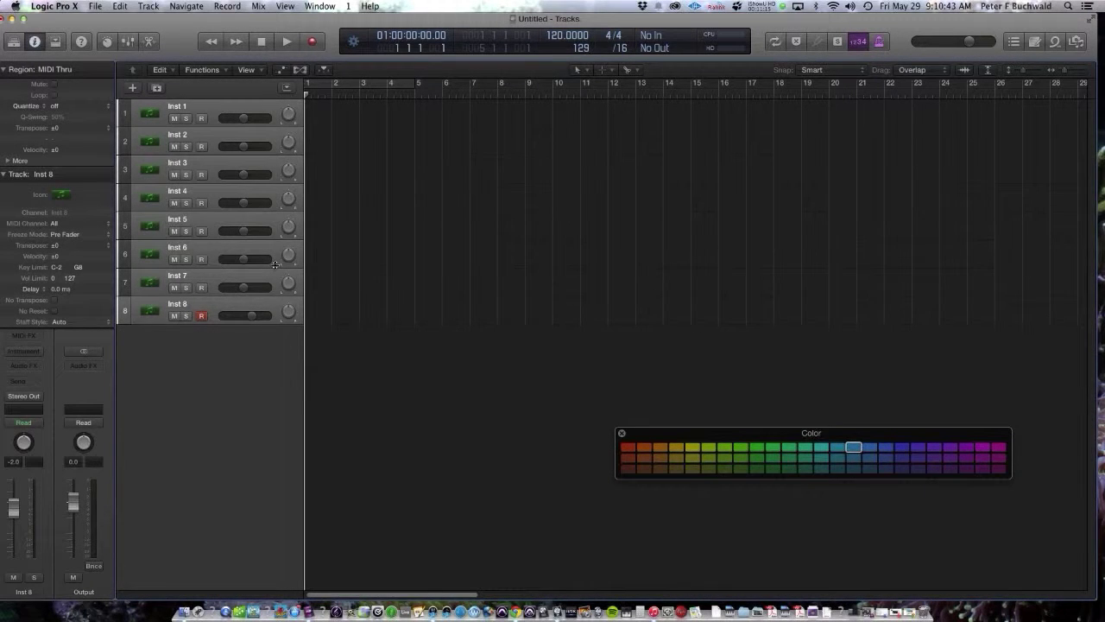
mouse_move(162, 19)
left_mouse_down()
mouse_move(195, 16)
mouse_move(177, 12)
left_mouse_up()
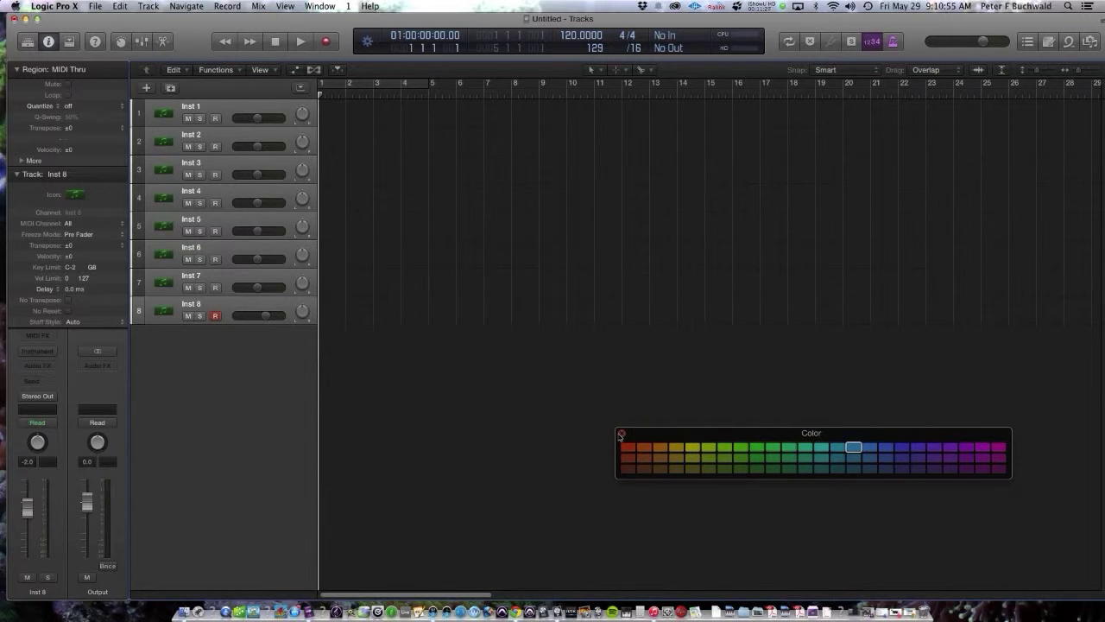
left_click(621, 434)
Step: Enter 128 in the LCD tempo field, then open the Loop Browser with O
left_click_drag(618, 29, 608, 22)
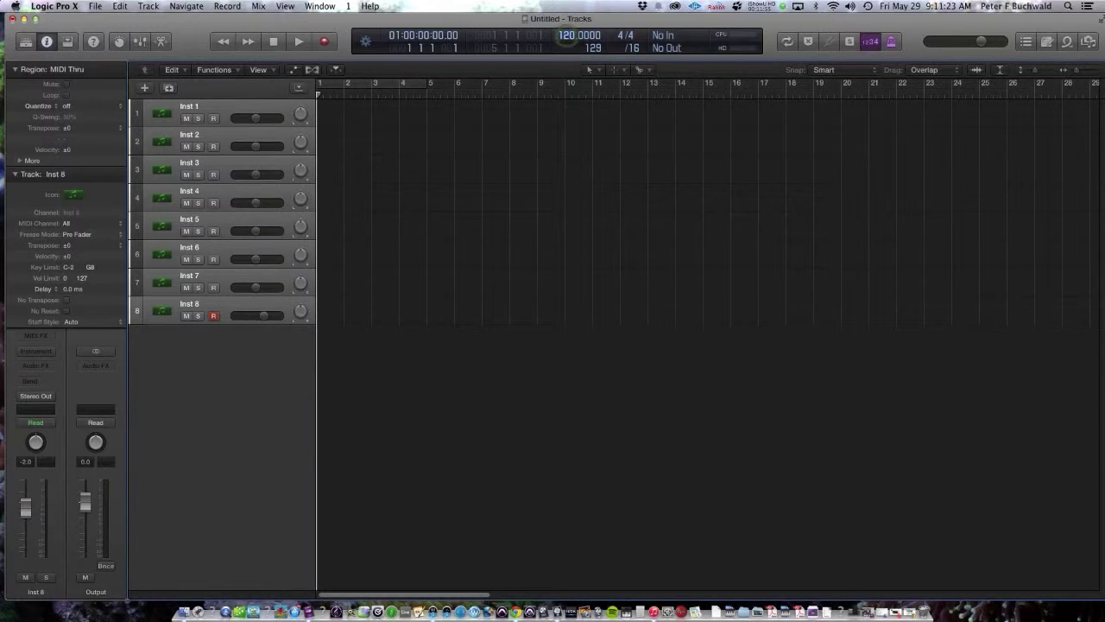
left_click_drag(579, 35, 579, 29)
double_click(571, 36)
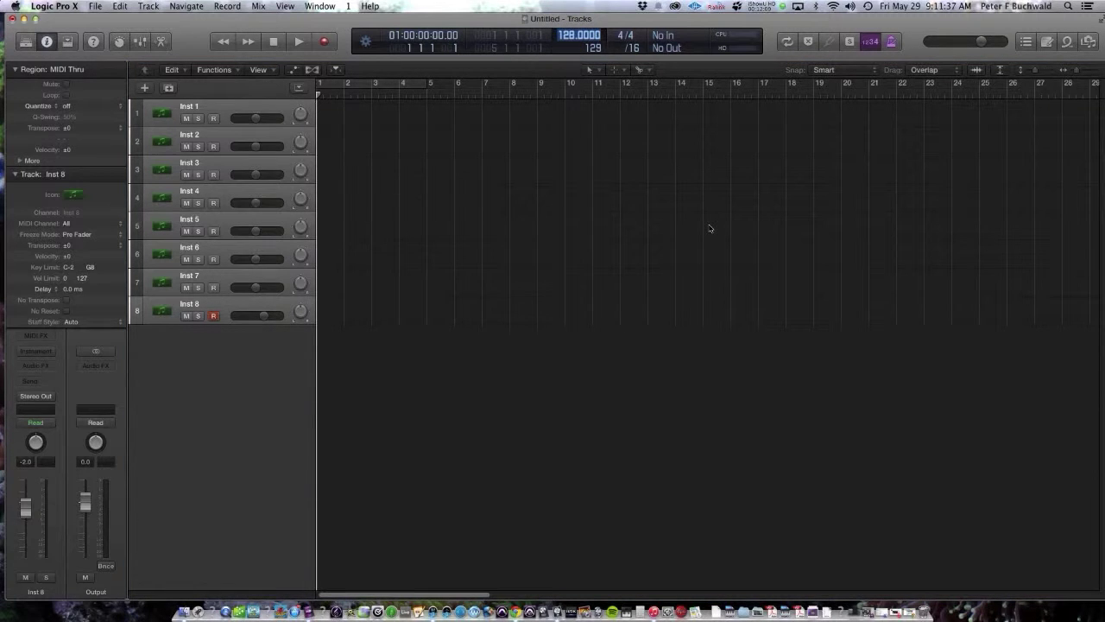
type("128")
key("Return")
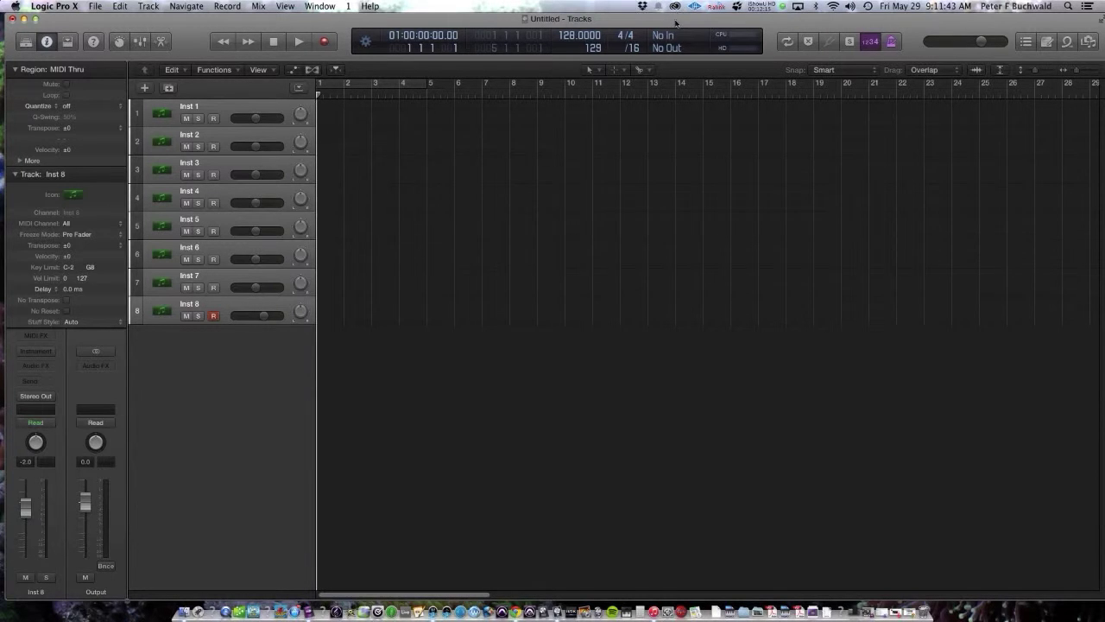
left_click_drag(676, 19, 658, 19)
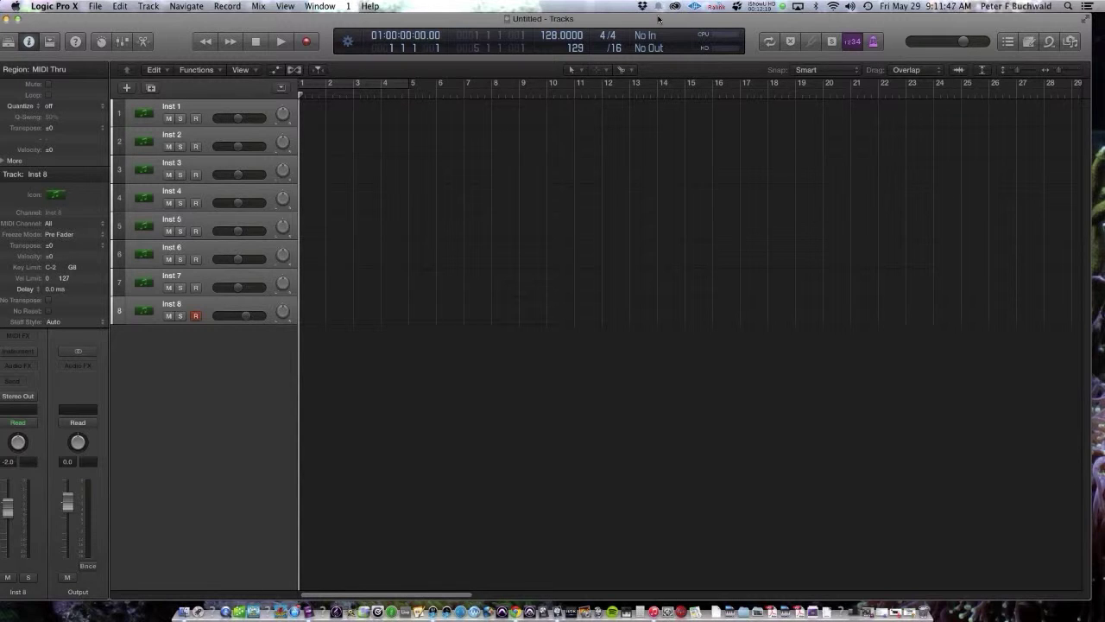
key("o")
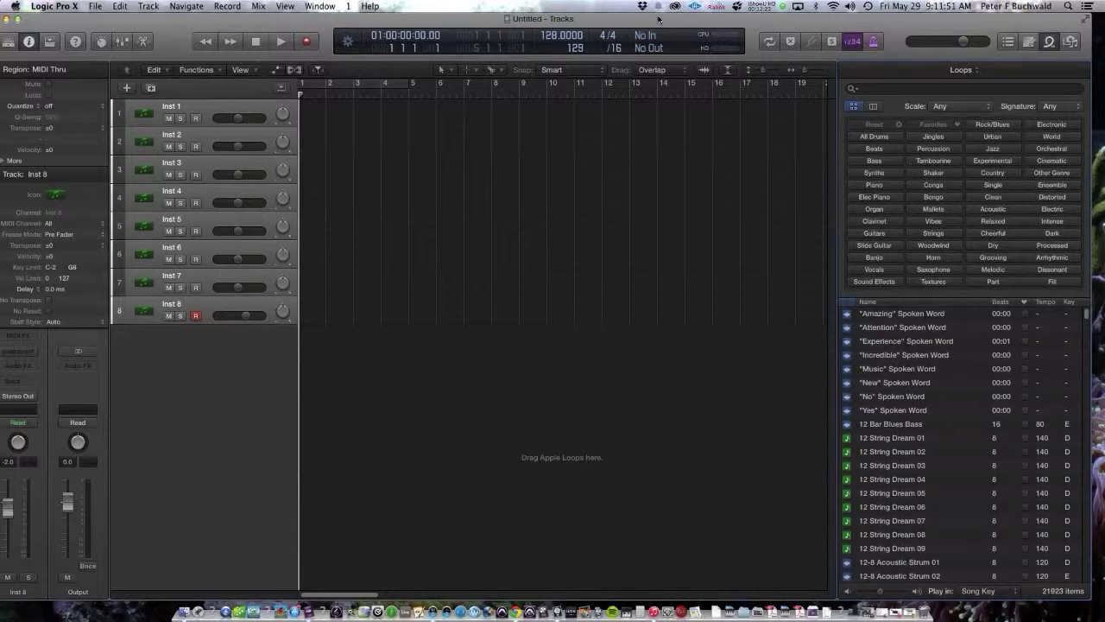
key("o")
key("o")
key("o")
key("o")
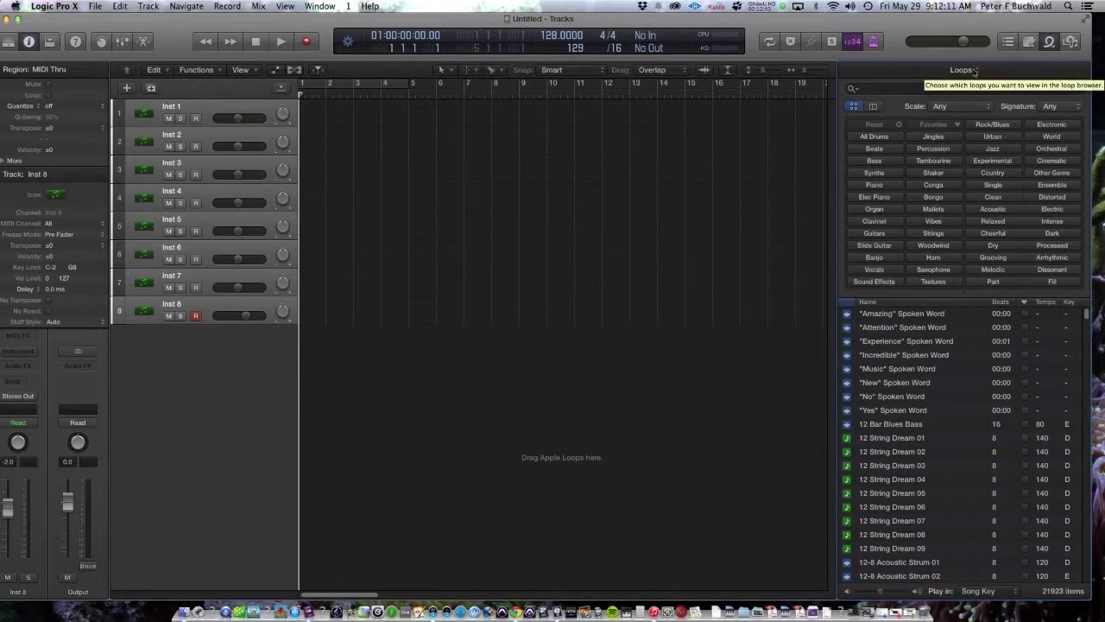
left_click(974, 72)
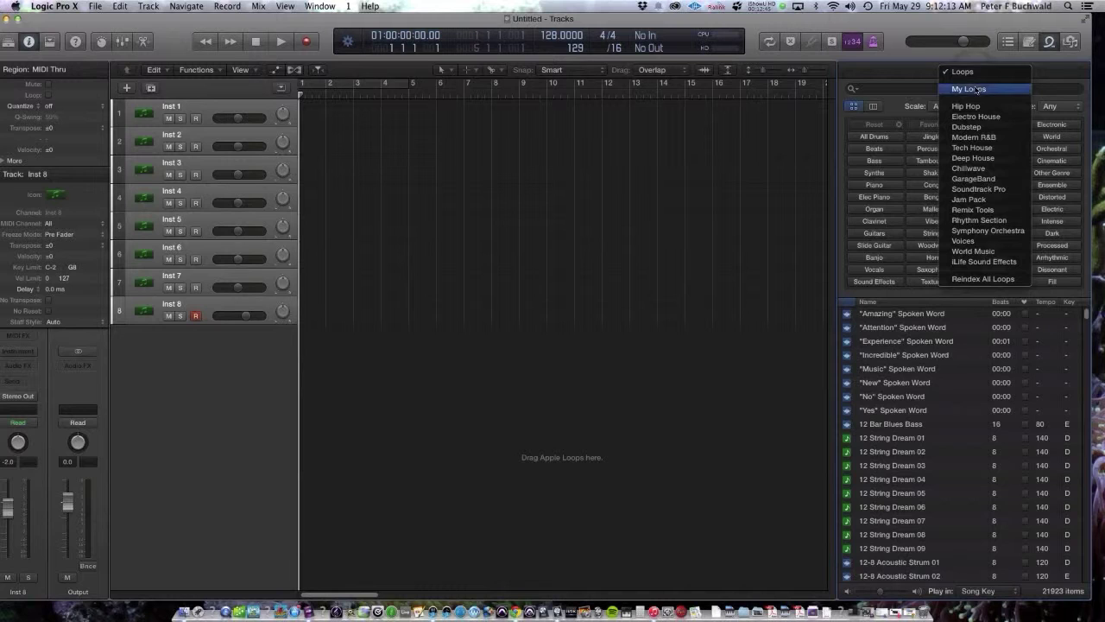
left_click(969, 89)
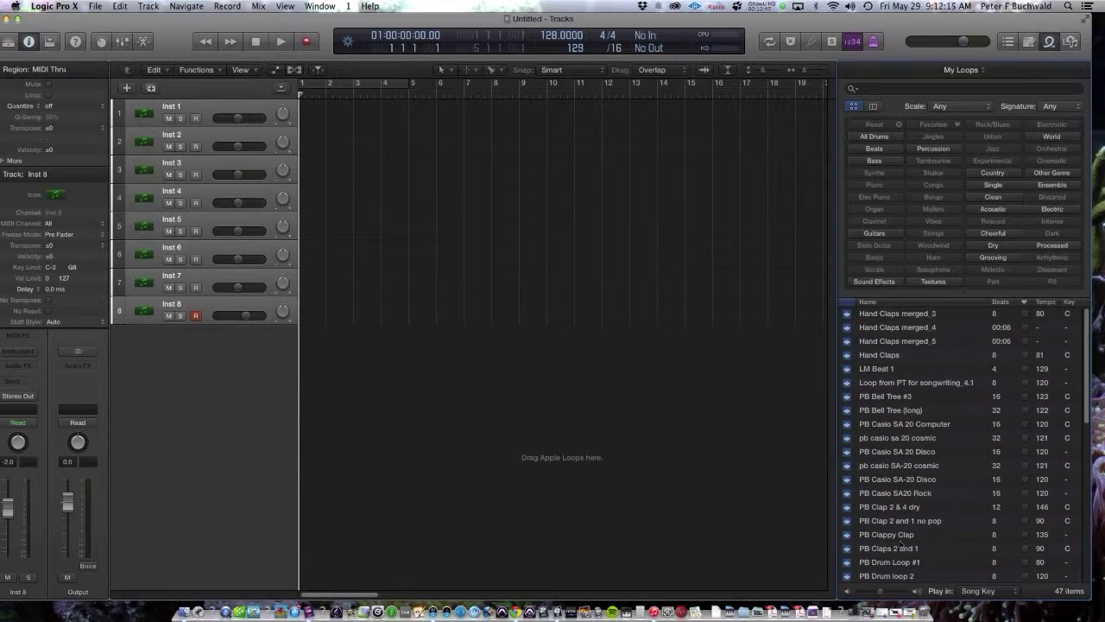
left_click(960, 80)
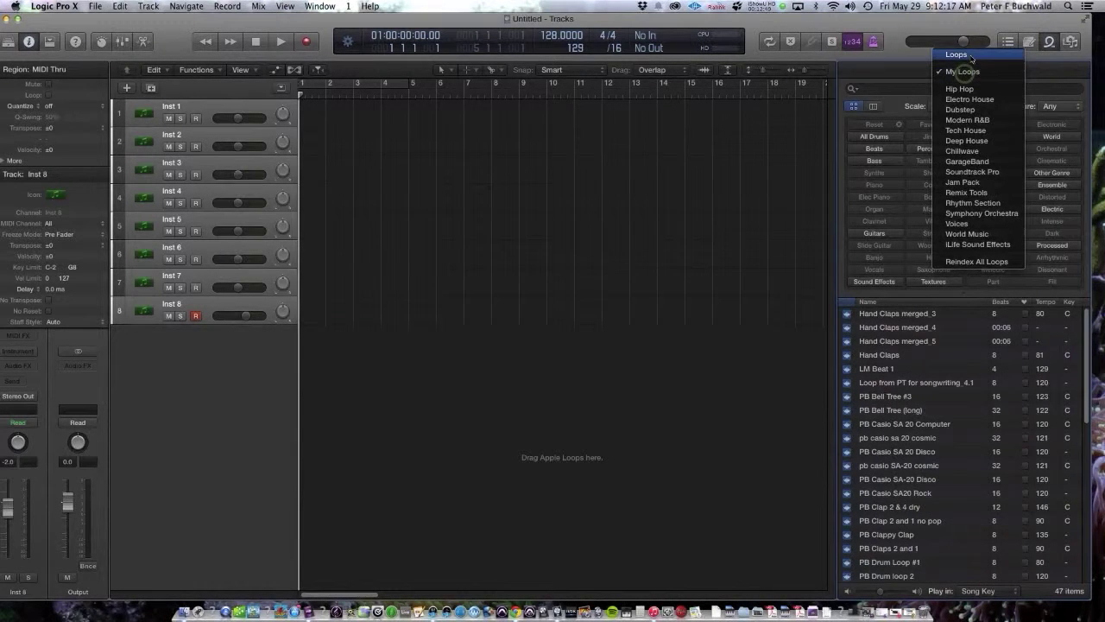
left_click(965, 71)
left_click(960, 69)
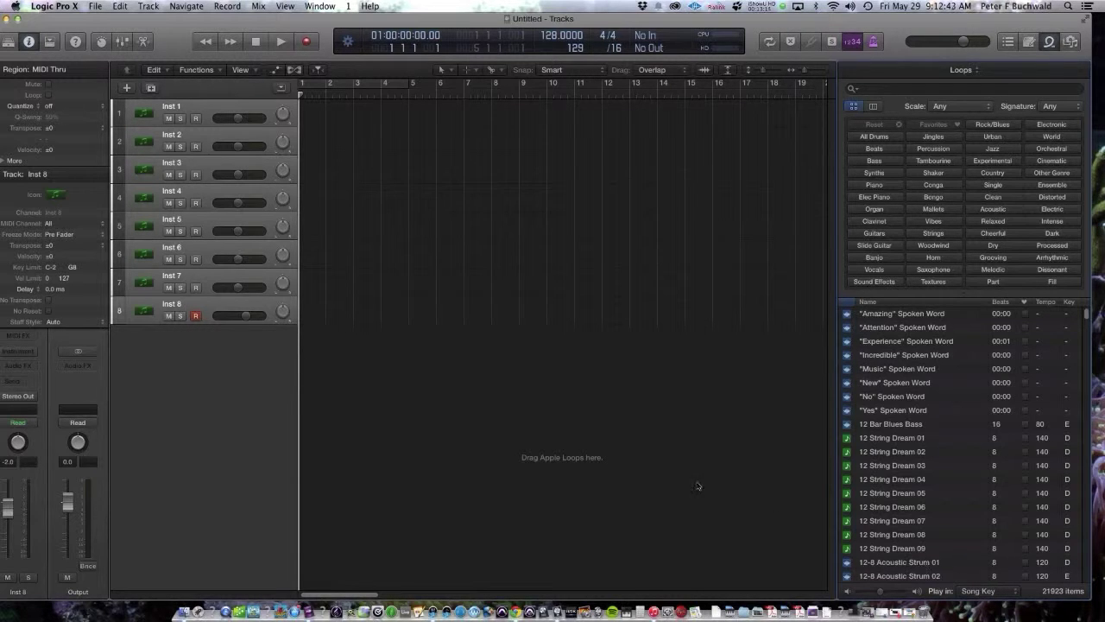
Step: Reveal the Arrangement, Marker, Signature and Tempo global tracks and add a Transposition track
left_click(282, 90)
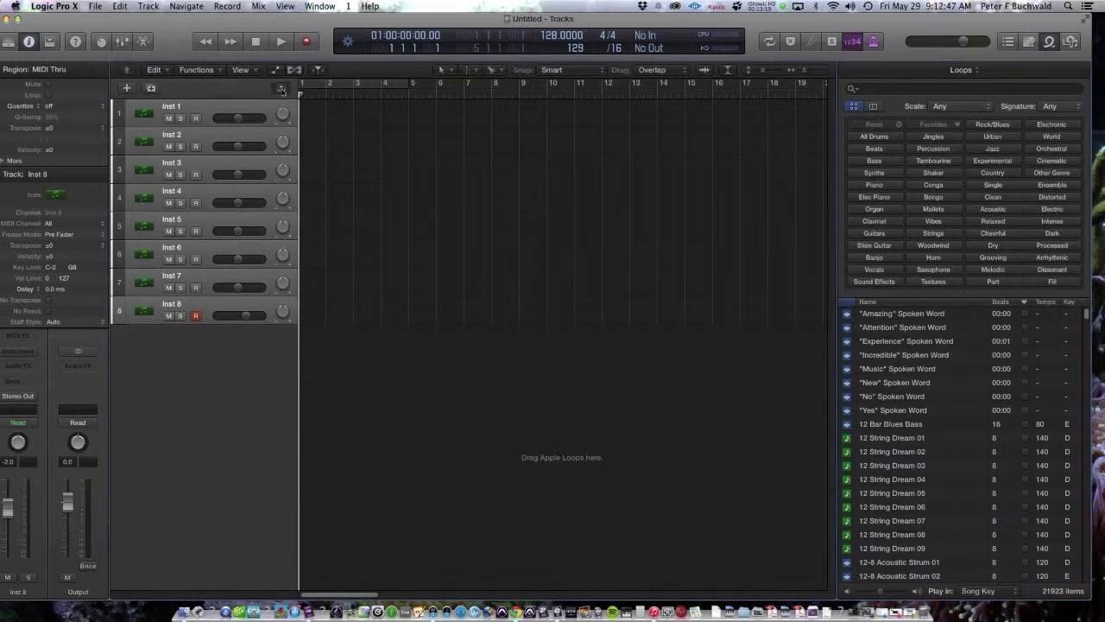
right_click(218, 92)
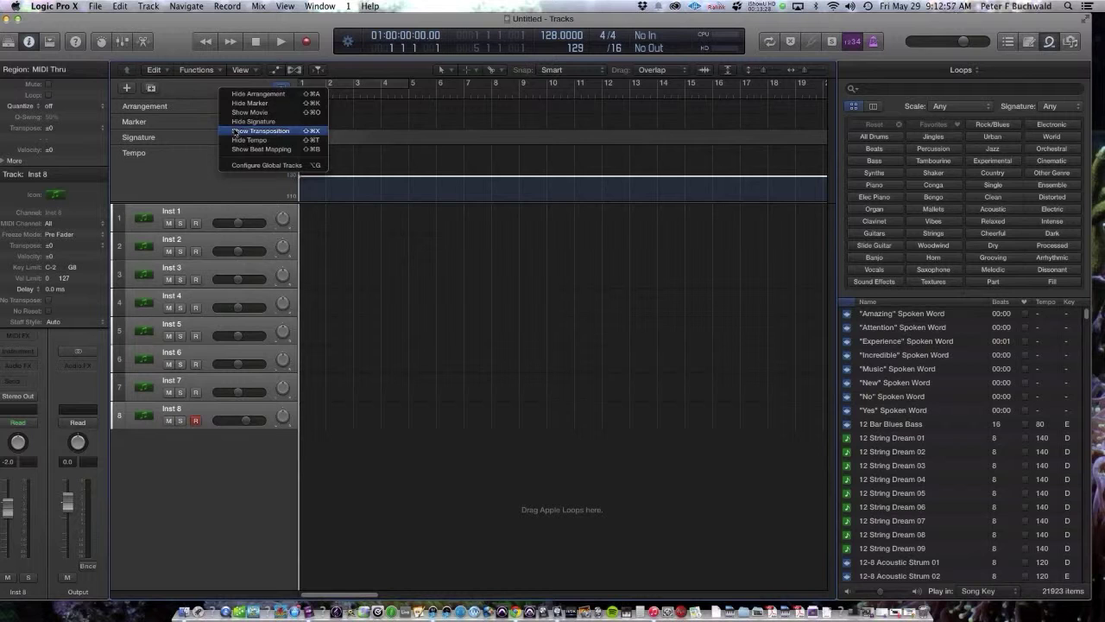
left_click(235, 131)
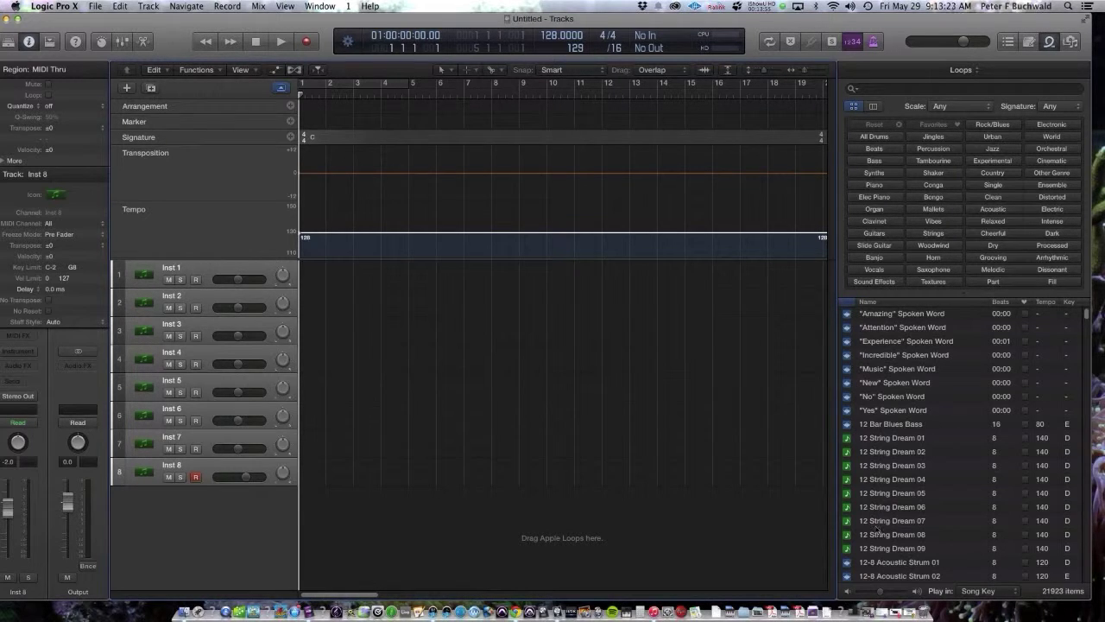
scroll(901, 515, "down", 5)
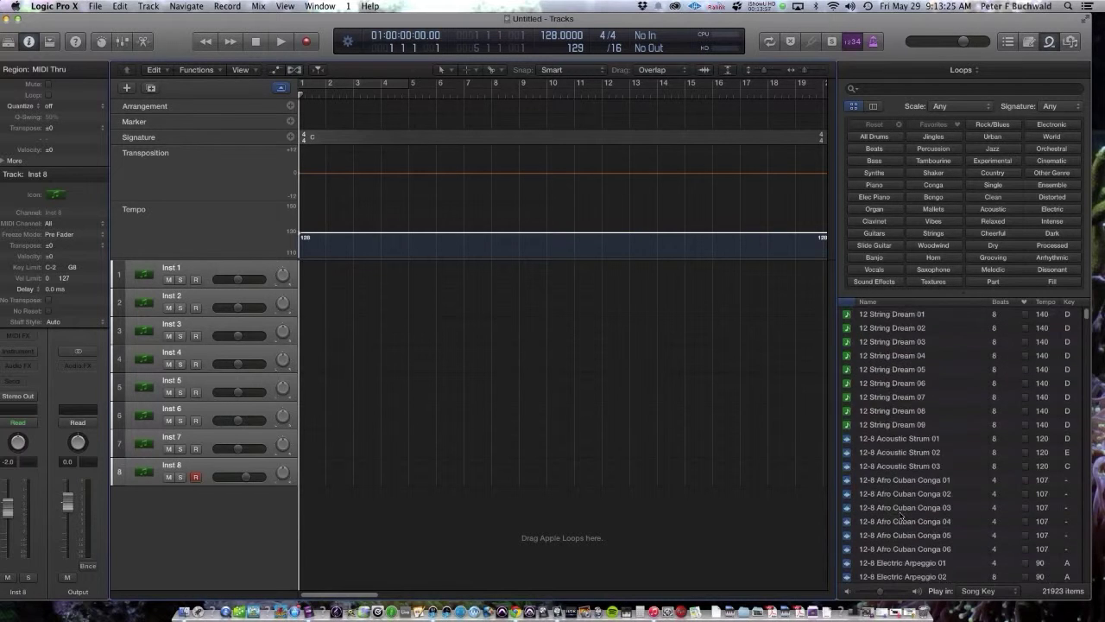
scroll(901, 515, "up", 5)
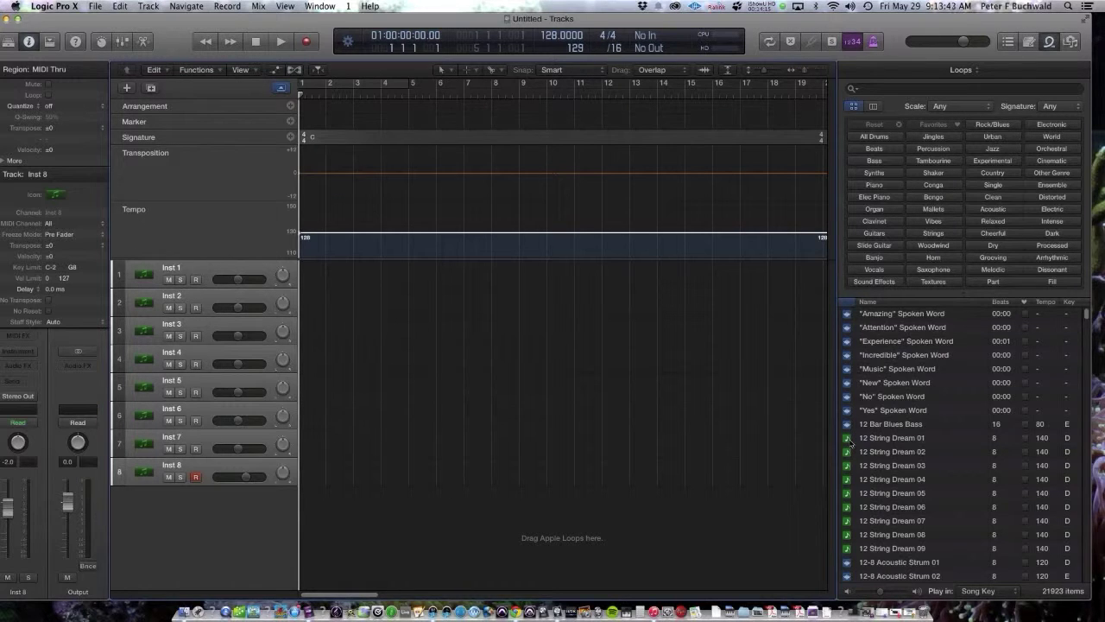
left_click(847, 441)
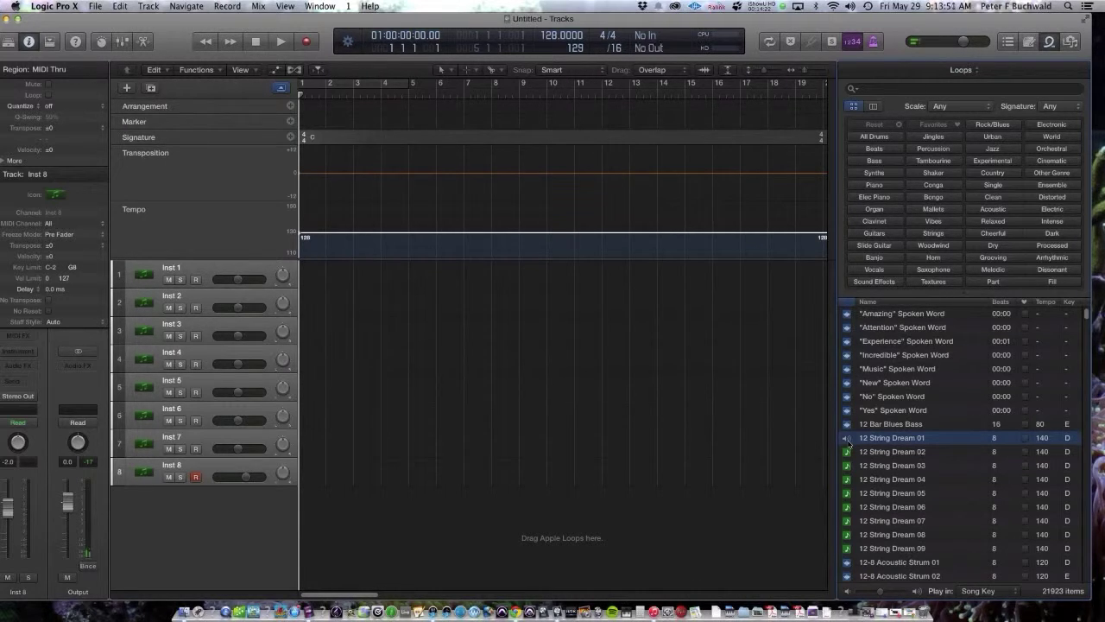
left_click(850, 439)
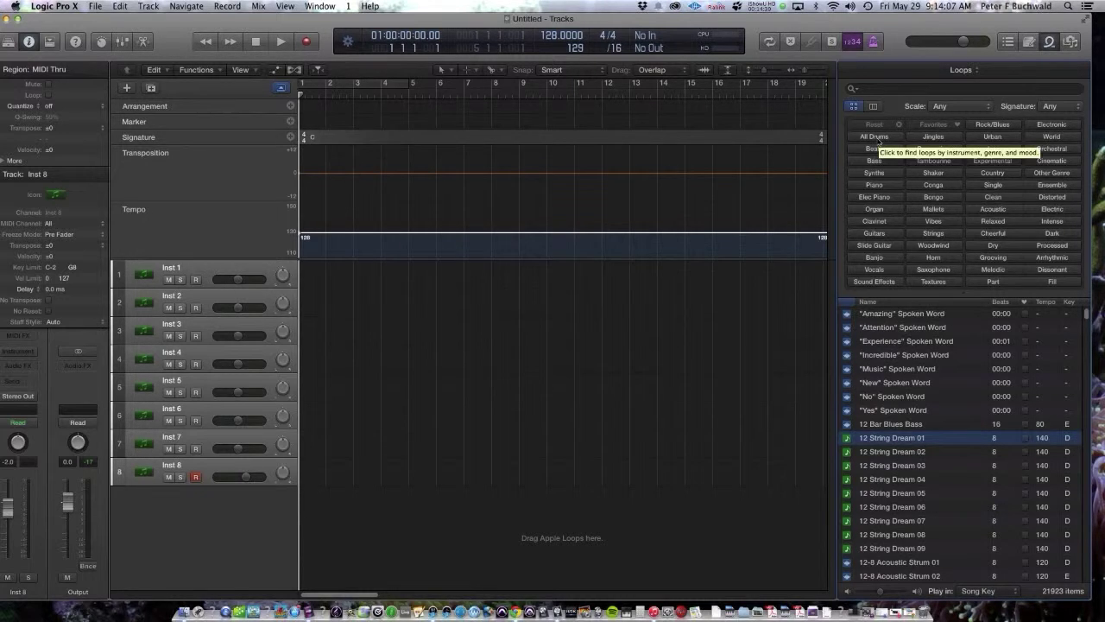
Step: Filter loops to All Drums and Beats, sort by tempo, and preview House Tricky Bass Beat 01
left_click(877, 138)
left_click(884, 151)
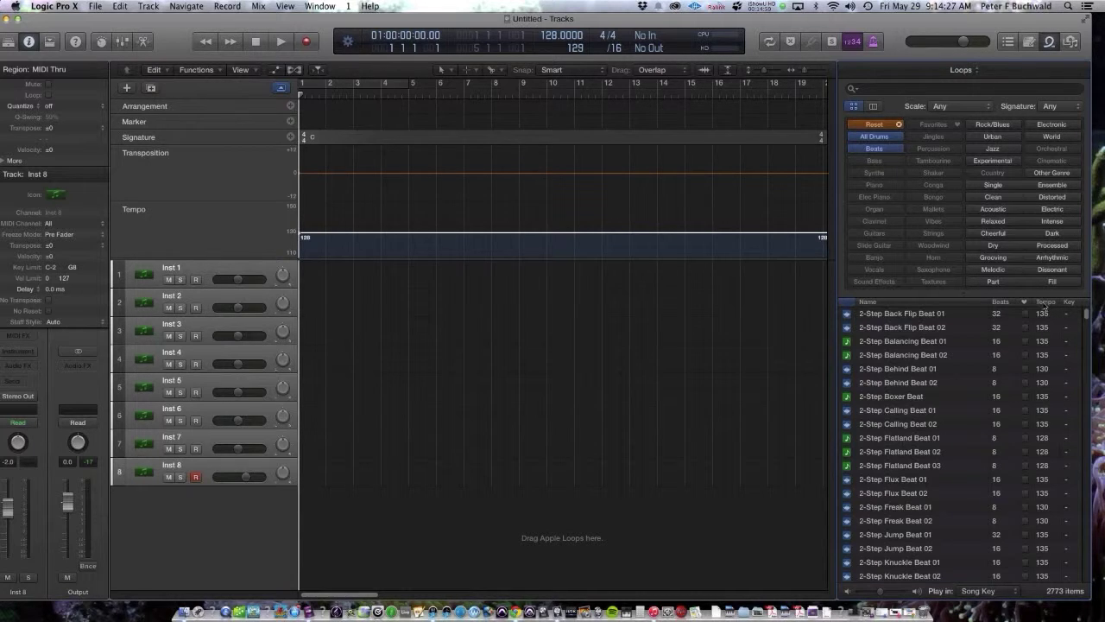
left_click(1044, 302)
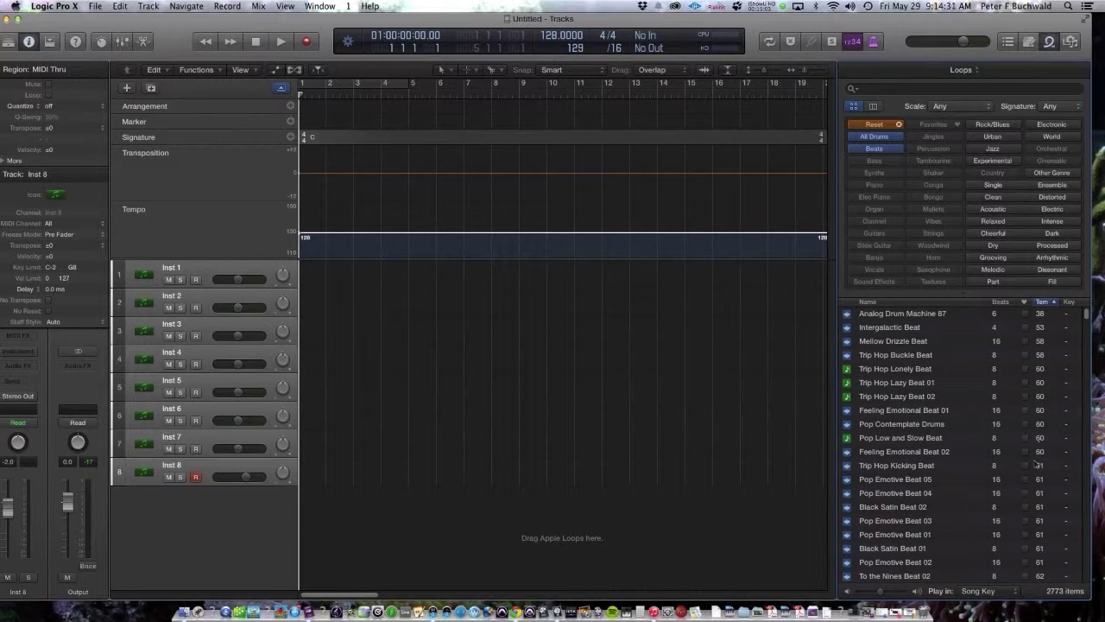
scroll(1028, 500, "down", 10)
scroll(1027, 499, "down", 10)
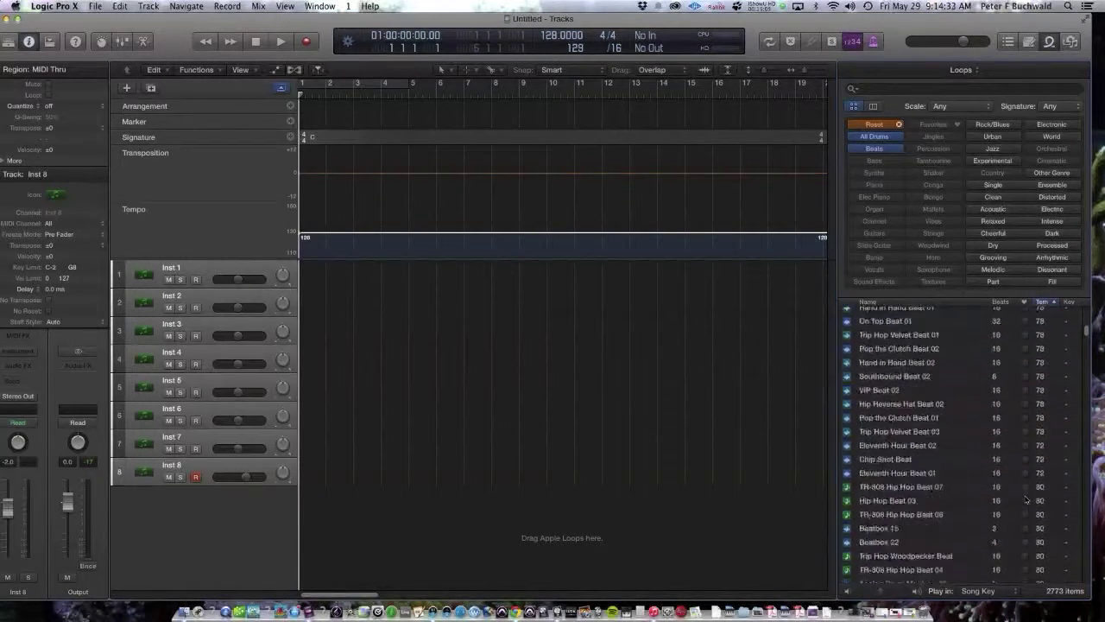
scroll(1007, 460, "down", 10)
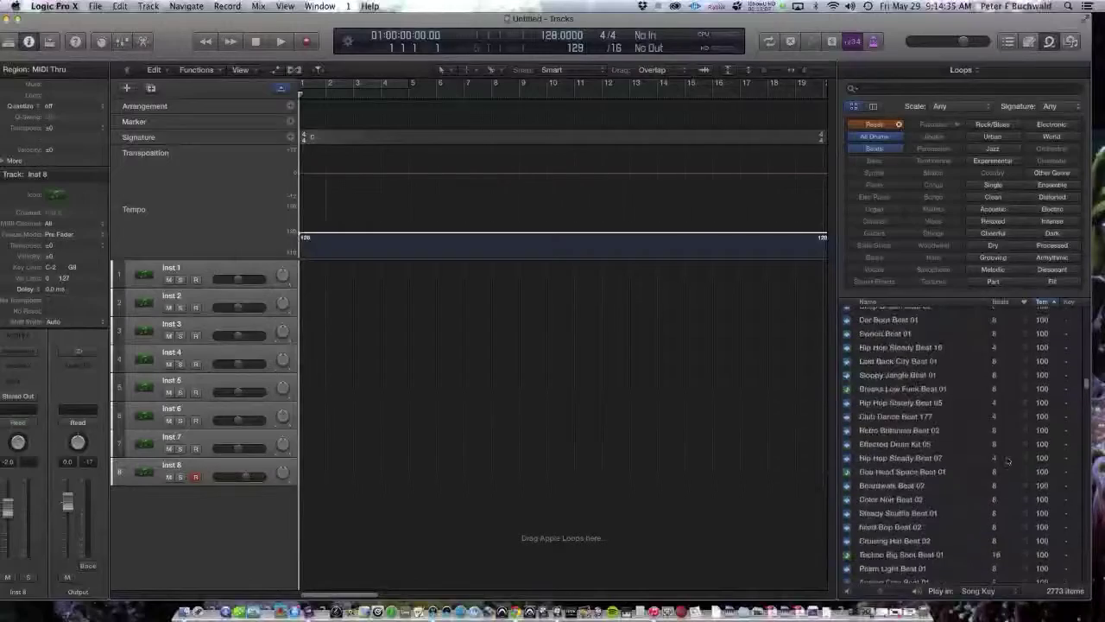
scroll(1007, 461, "down", 10)
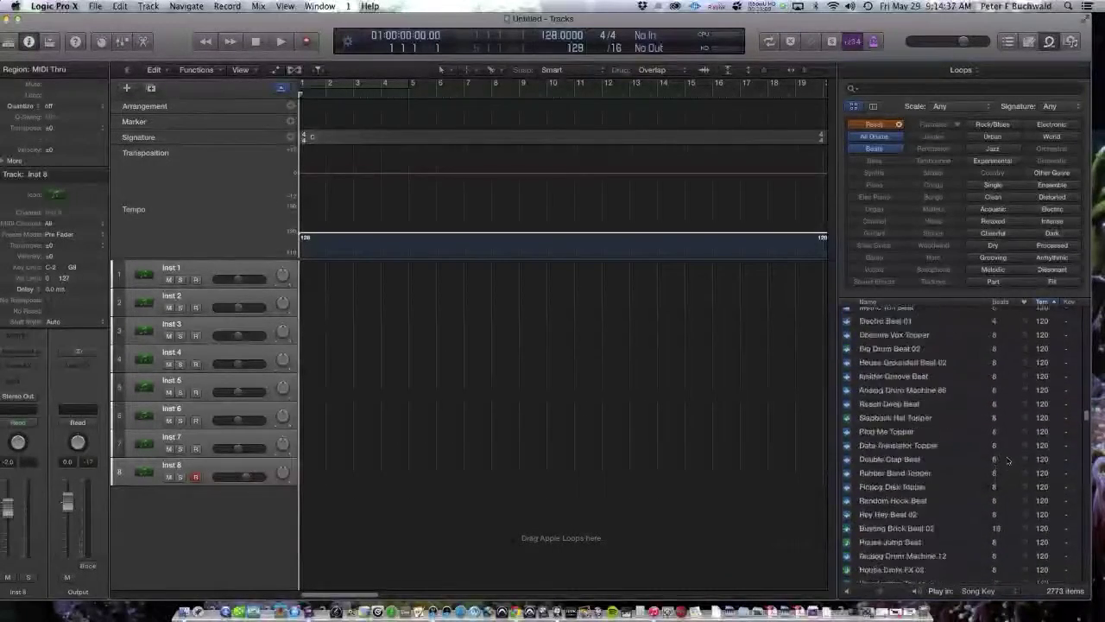
scroll(1007, 460, "down", 10)
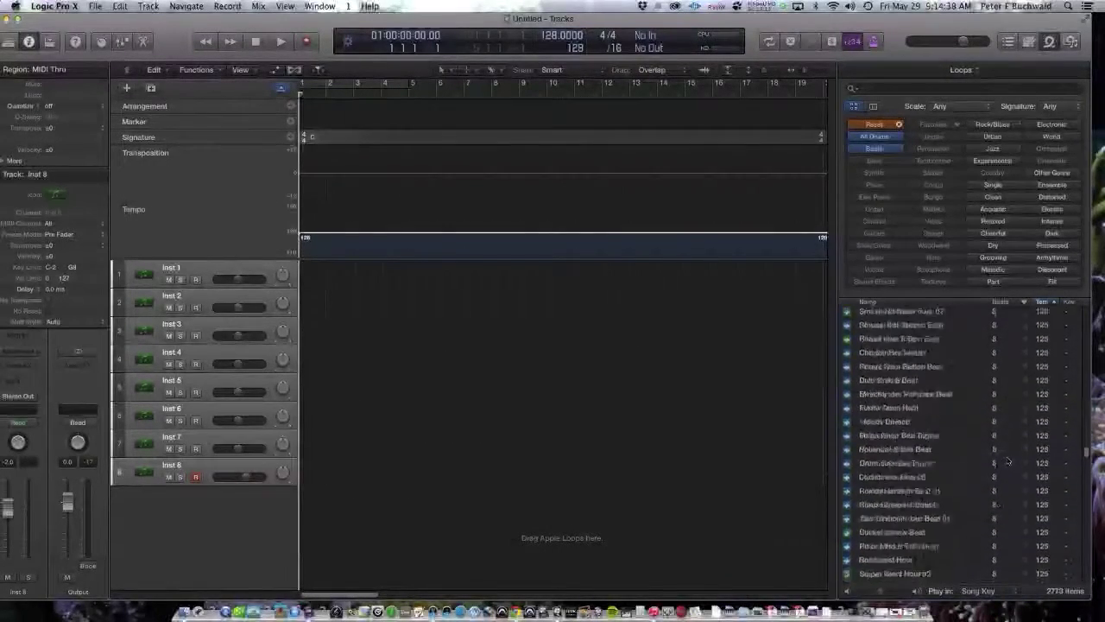
scroll(1007, 460, "down", 10)
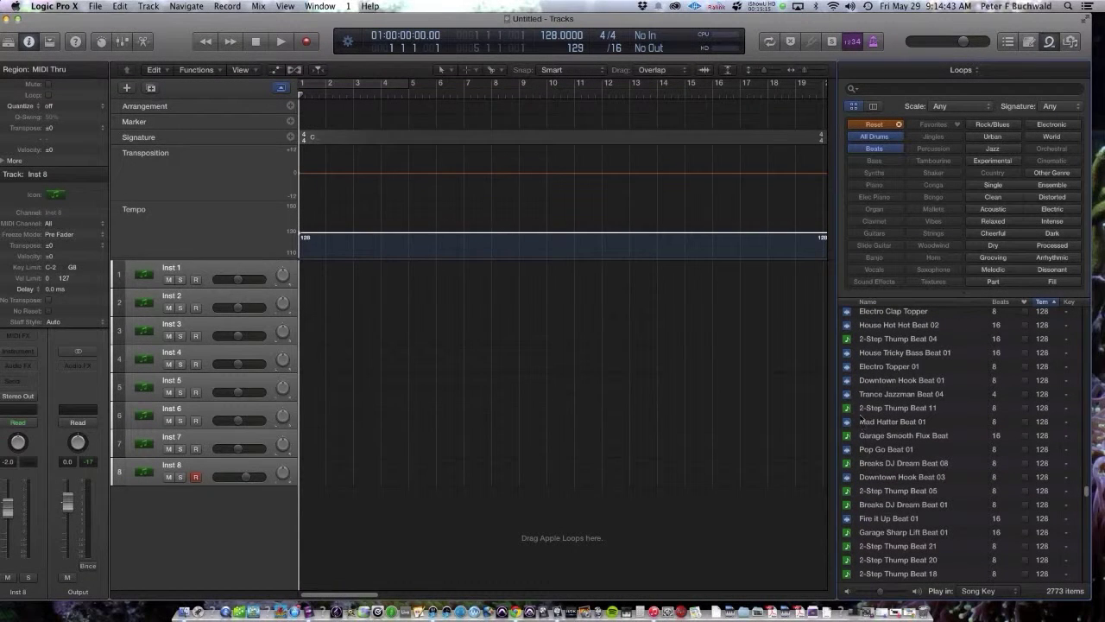
left_click(850, 356)
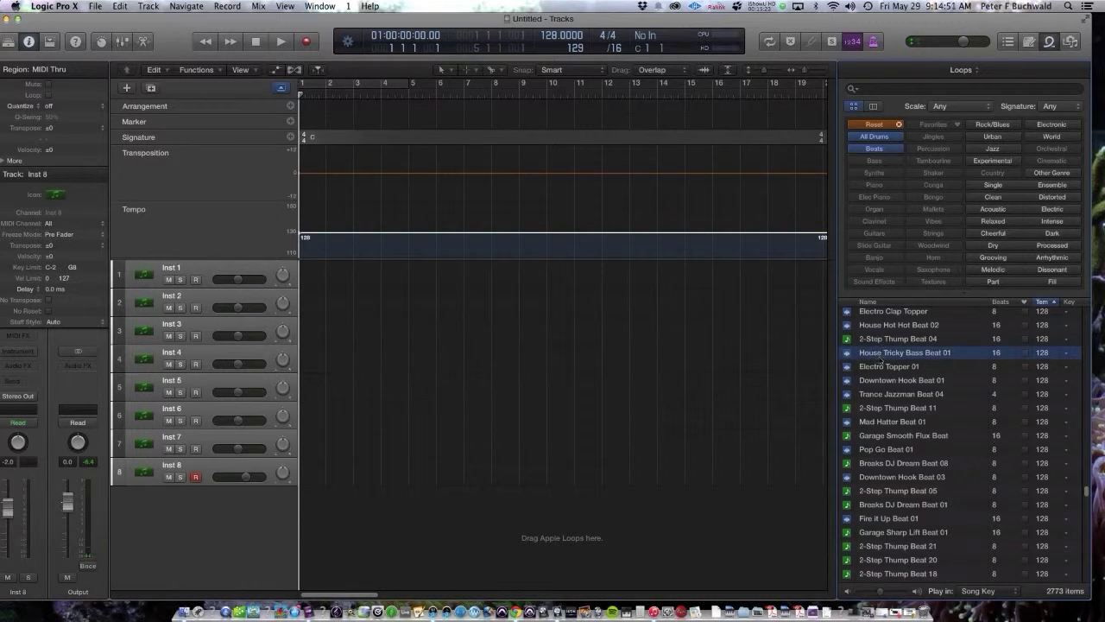
Step: Drop House Tricky Bass Beat 01 (Don't Import) and 2-Step Thump Beat 04 onto new tracks at bar 1
left_click_drag(905, 356, 313, 564)
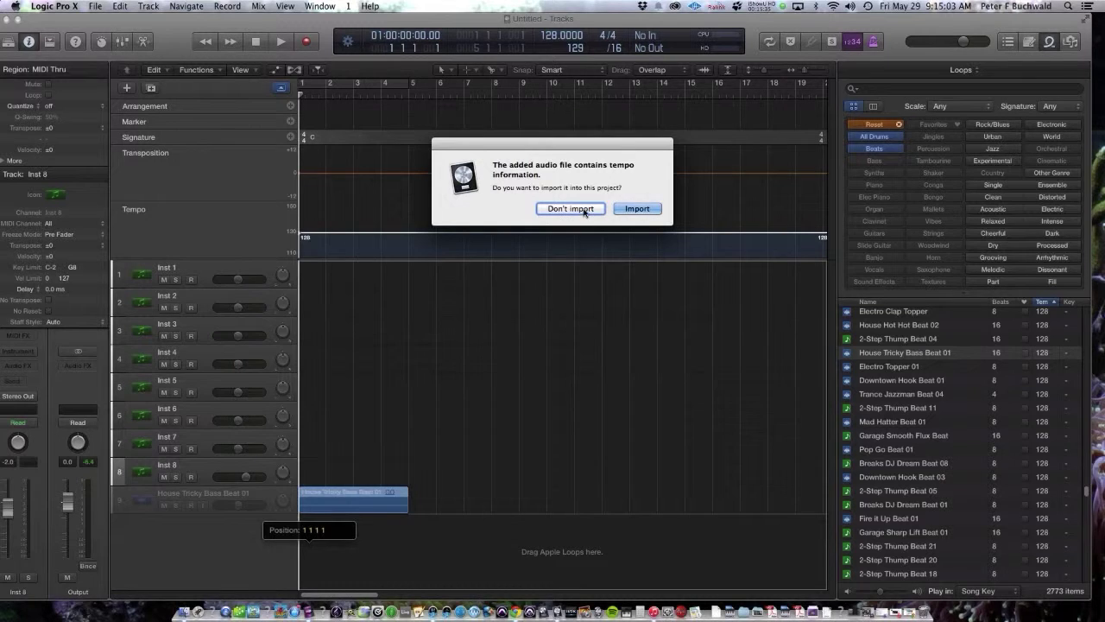
left_click(584, 212)
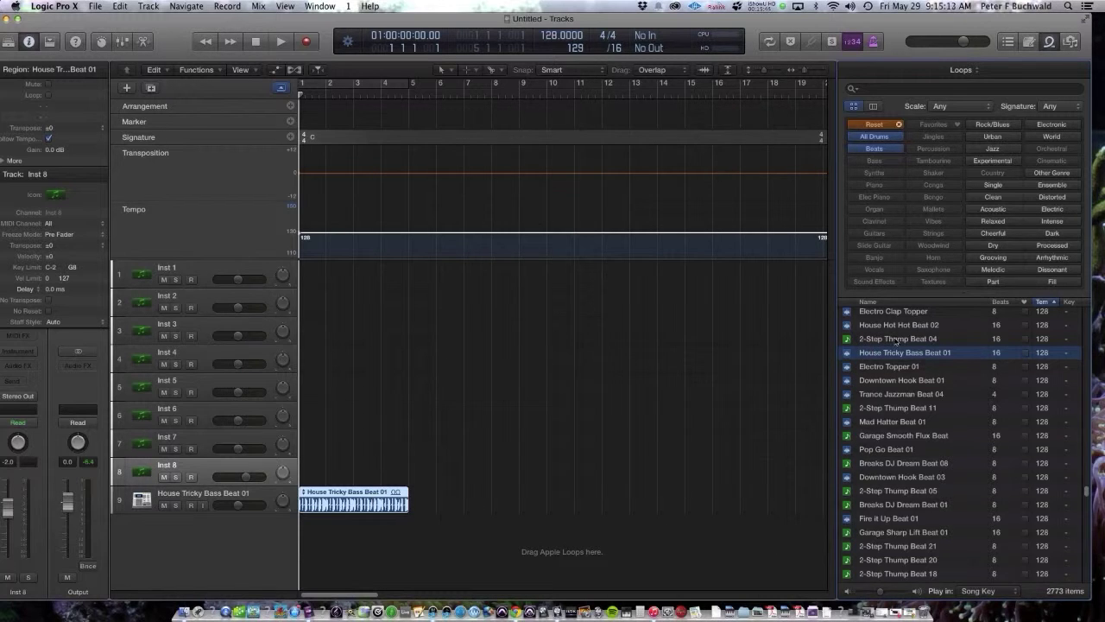
left_click_drag(898, 338, 325, 547)
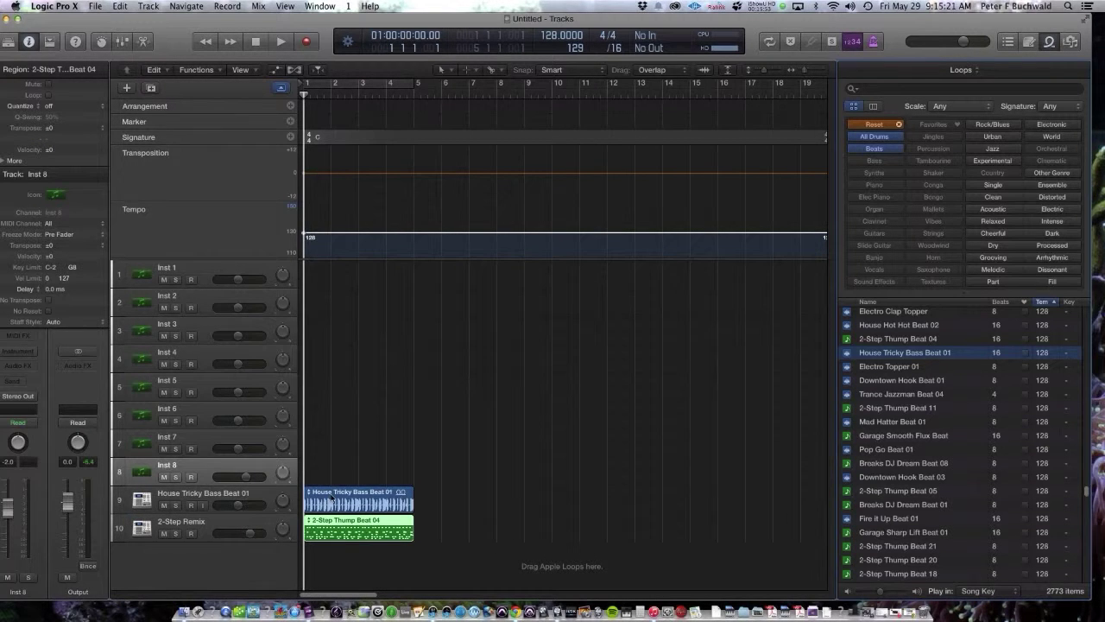
Step: Select the new House Tricky Bass Beat 01 and 2-Step Thump Beat 04 tracks and regions
left_click(265, 498)
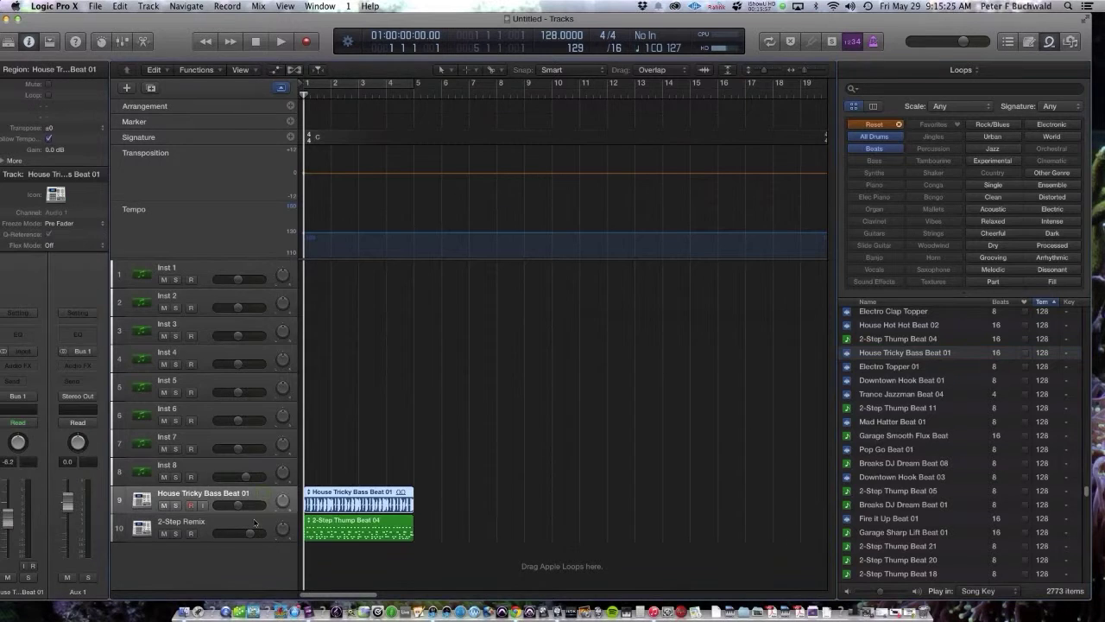
left_click(253, 520)
left_click(264, 499)
left_click(258, 529)
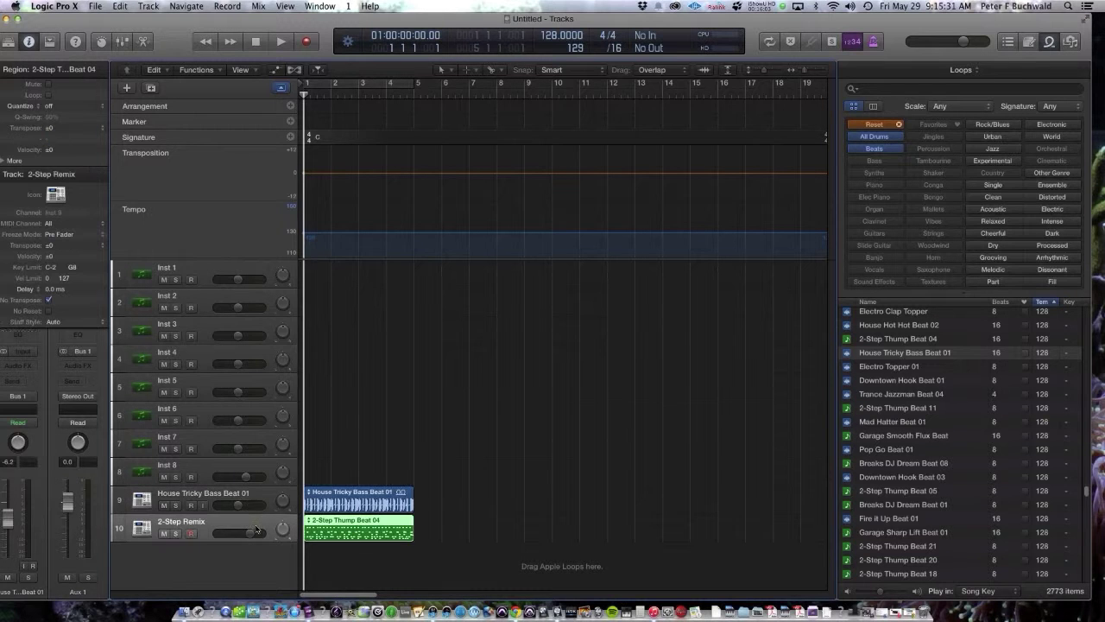
left_click(346, 503)
left_click(342, 528)
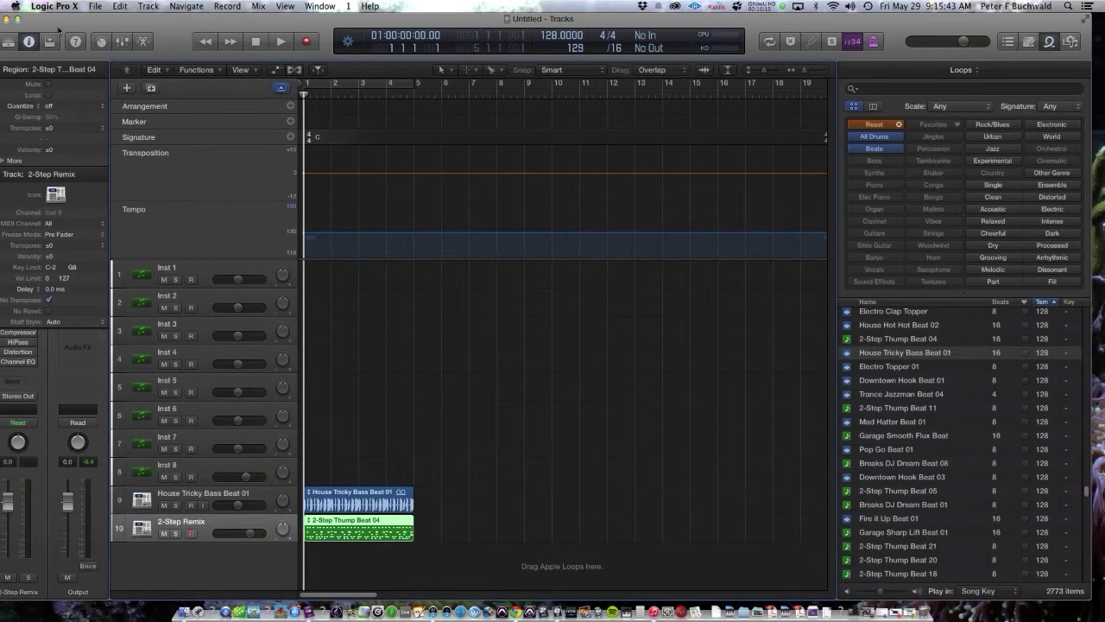
Step: Collapse the Track inspector and open the 2-Step Thump Beat 04 region in the Piano Roll
left_click_drag(57, 30, 135, 29)
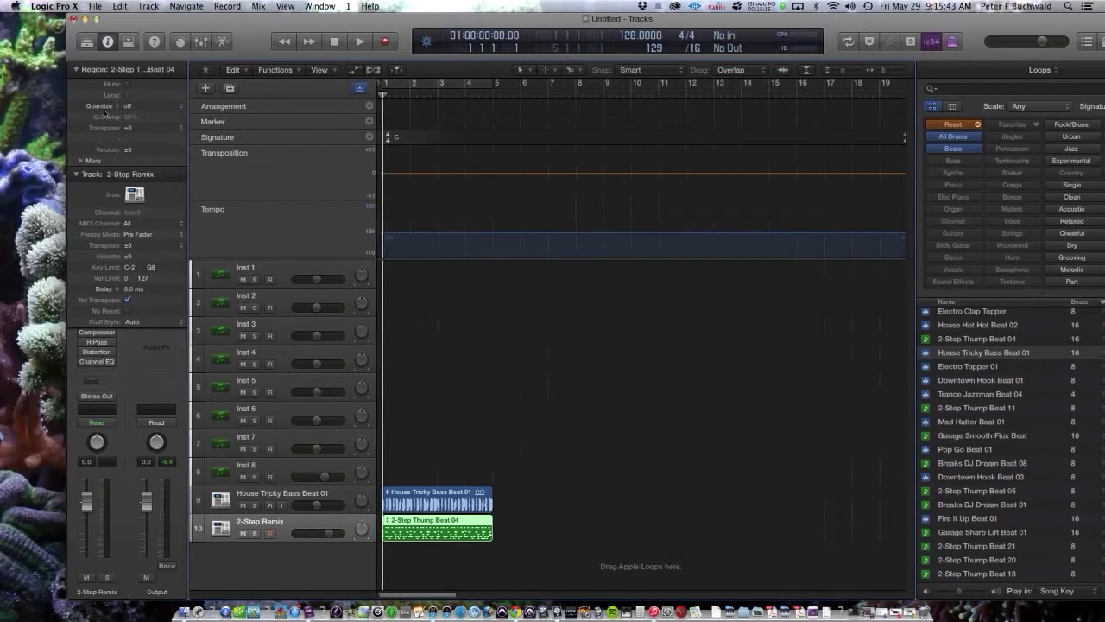
left_click(76, 175)
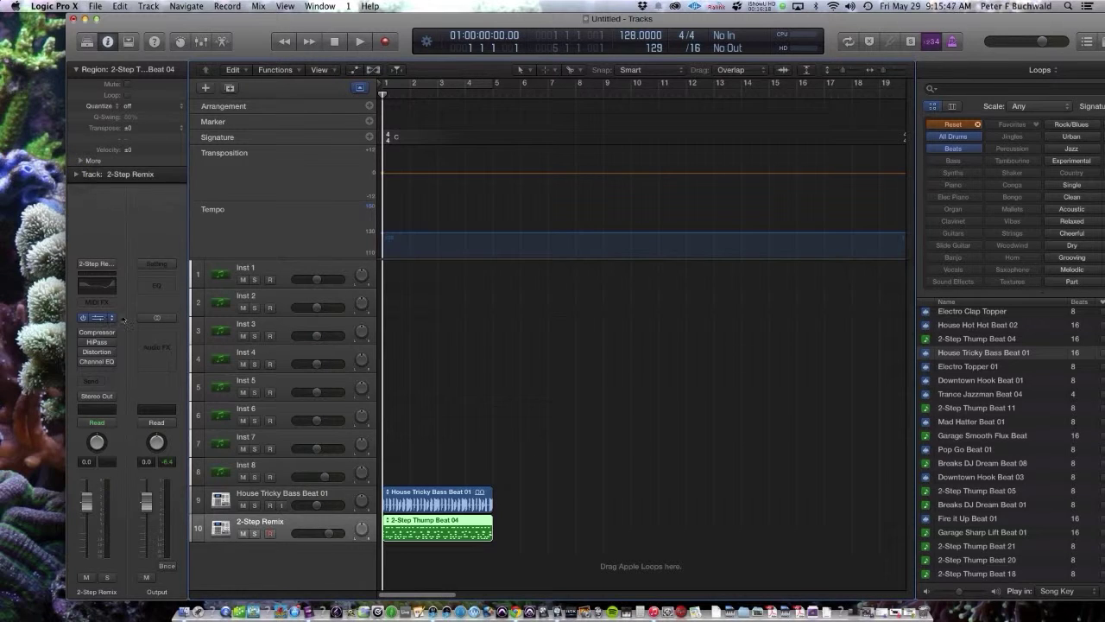
double_click(432, 522)
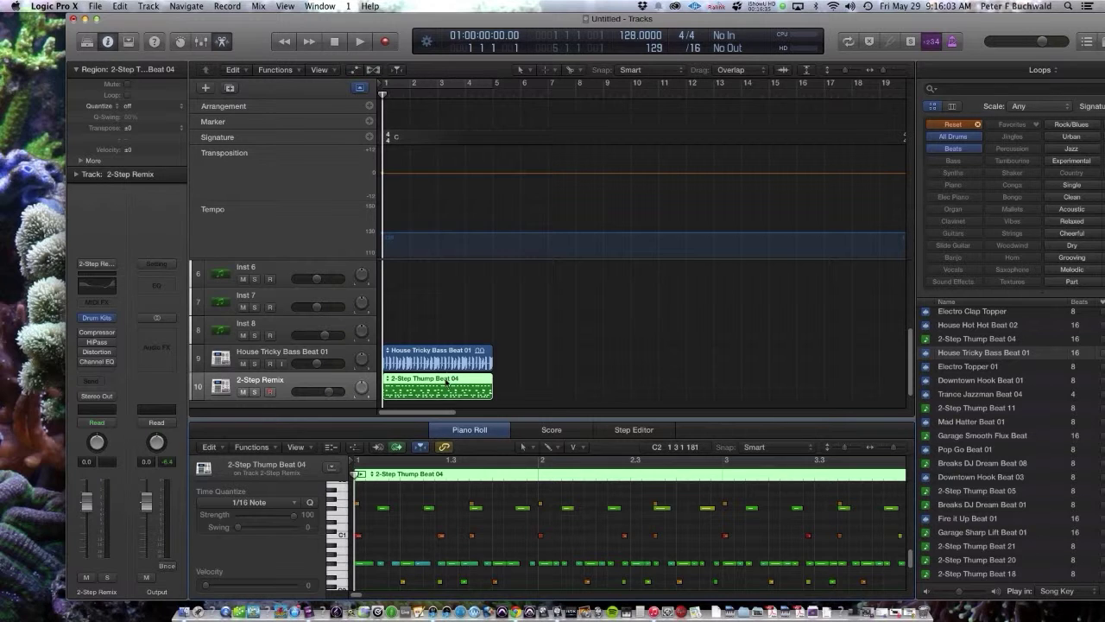
left_click(321, 5)
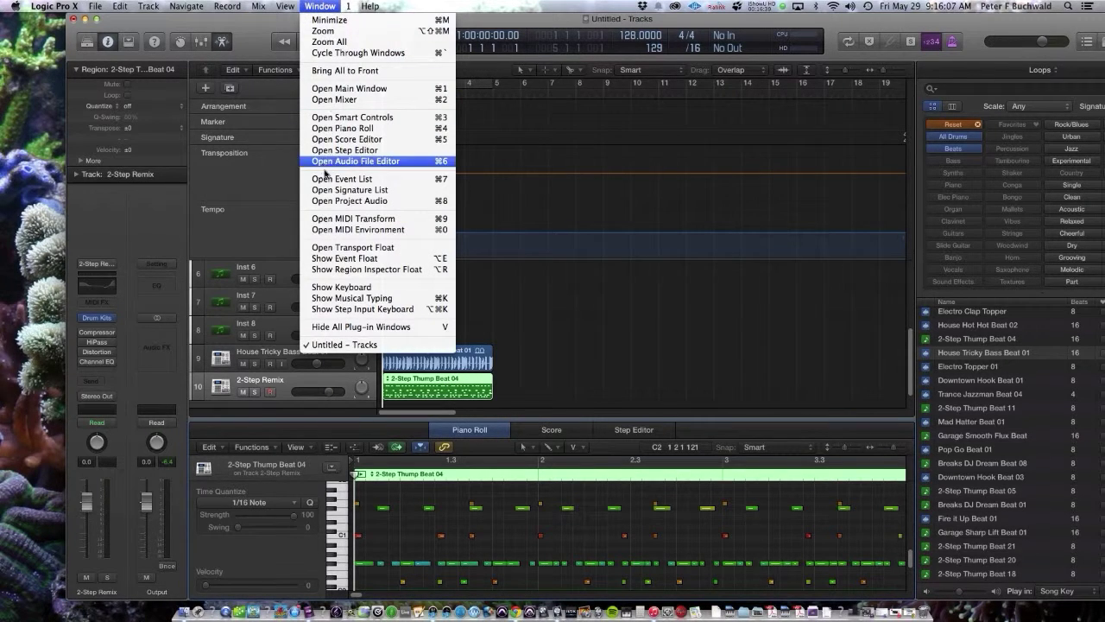
Step: View the drum region in the Event List during playback, close it, and reset the loop filters
left_click(369, 179)
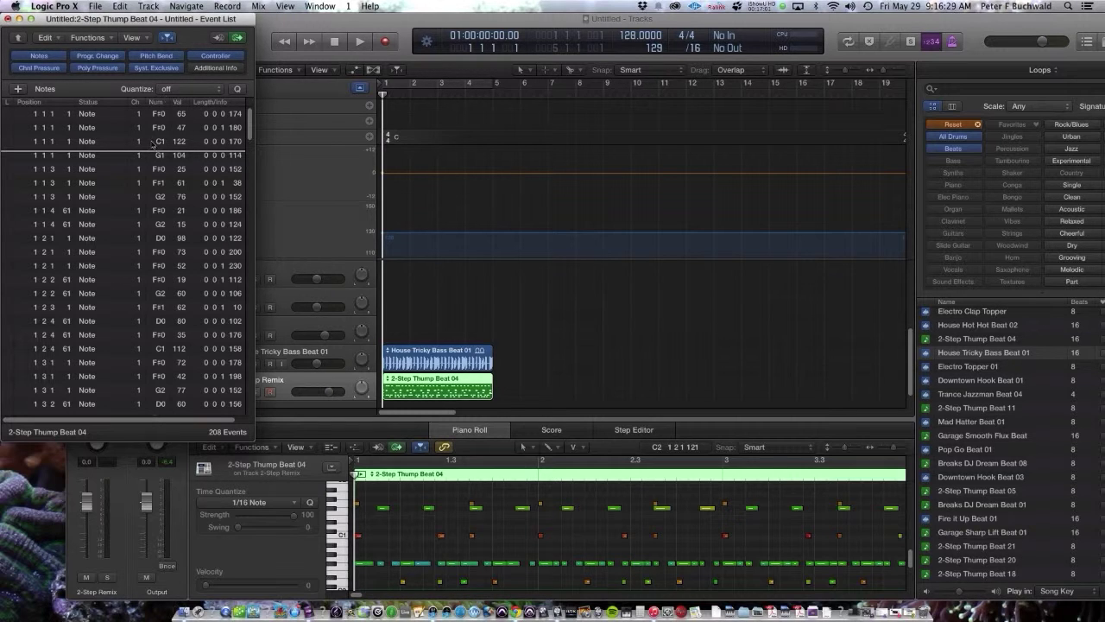
key("space")
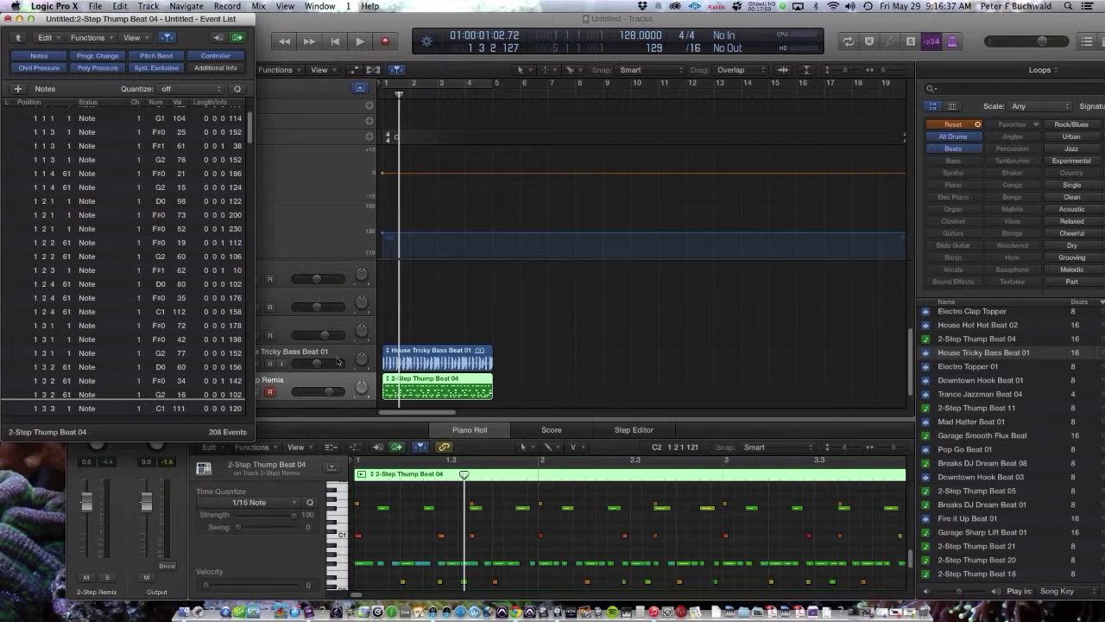
left_click(40, 53)
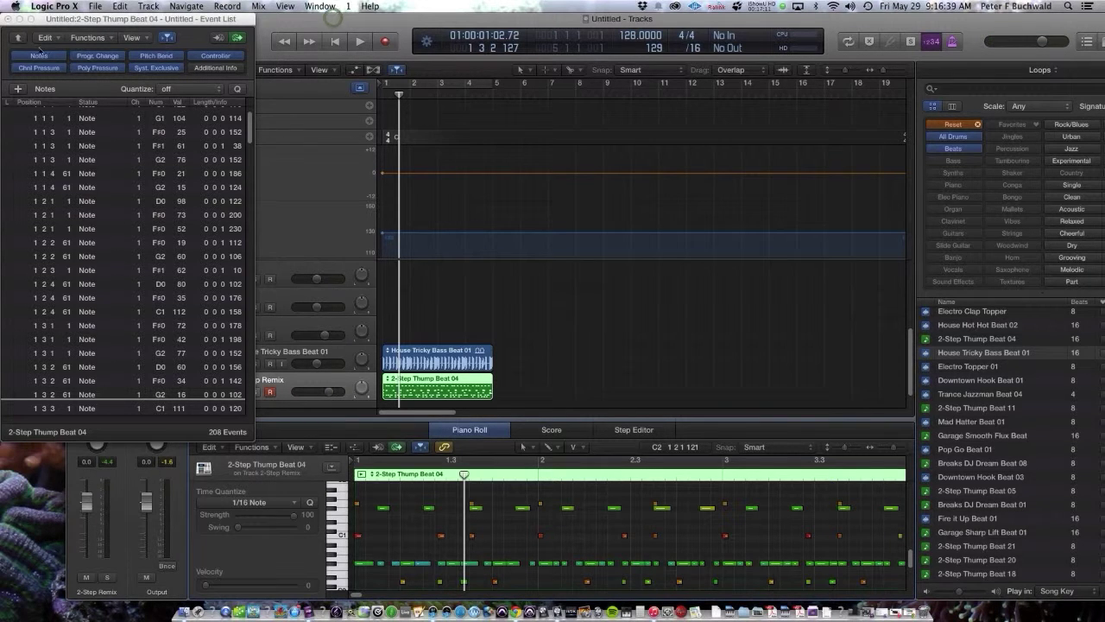
left_click(8, 19)
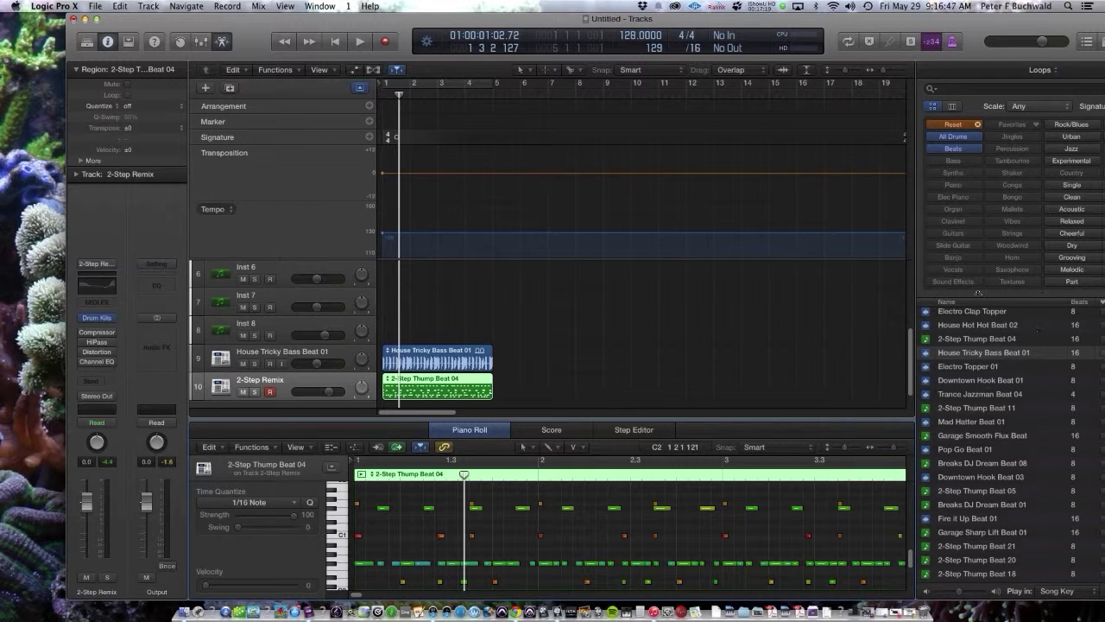
left_click(976, 126)
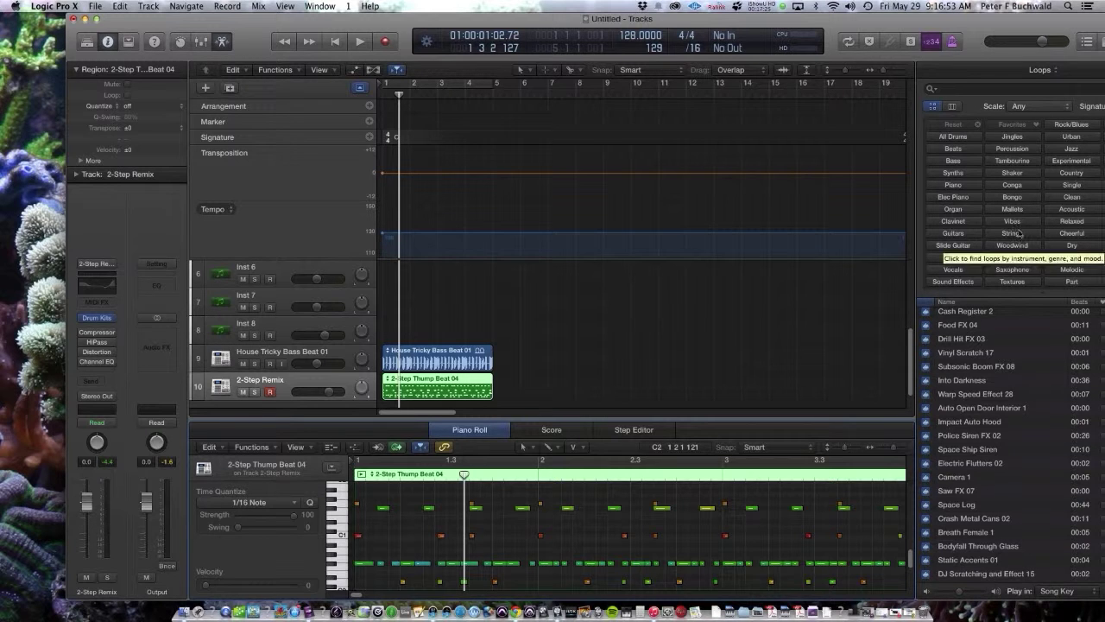
Step: Filter the loop browser to Vocals and select the Seth Lyric 15 loop
left_click(953, 269)
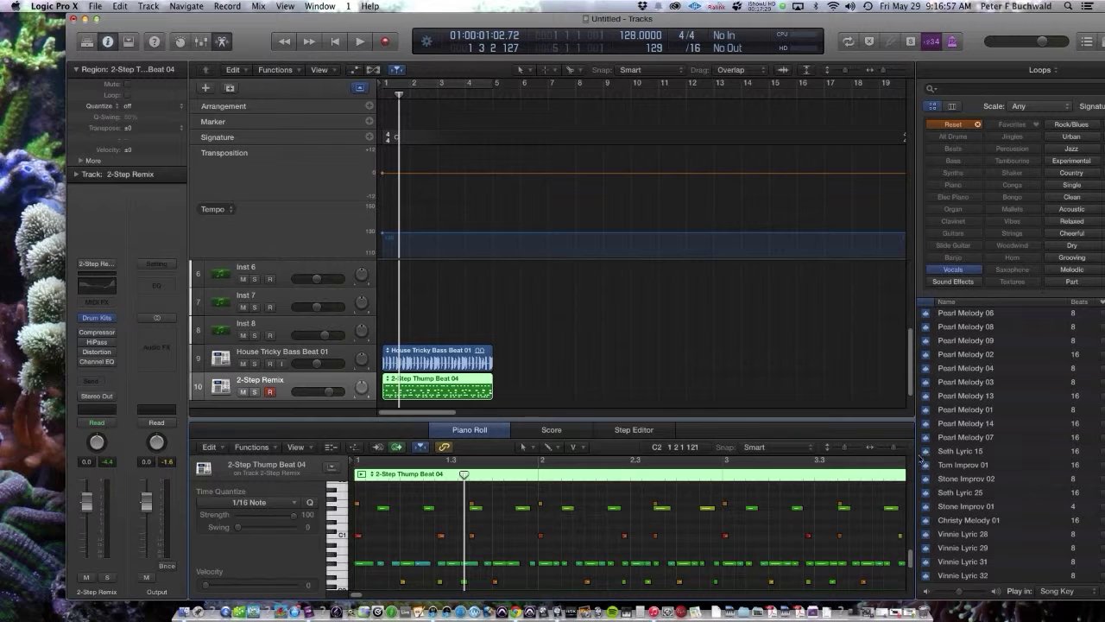
left_click(925, 452)
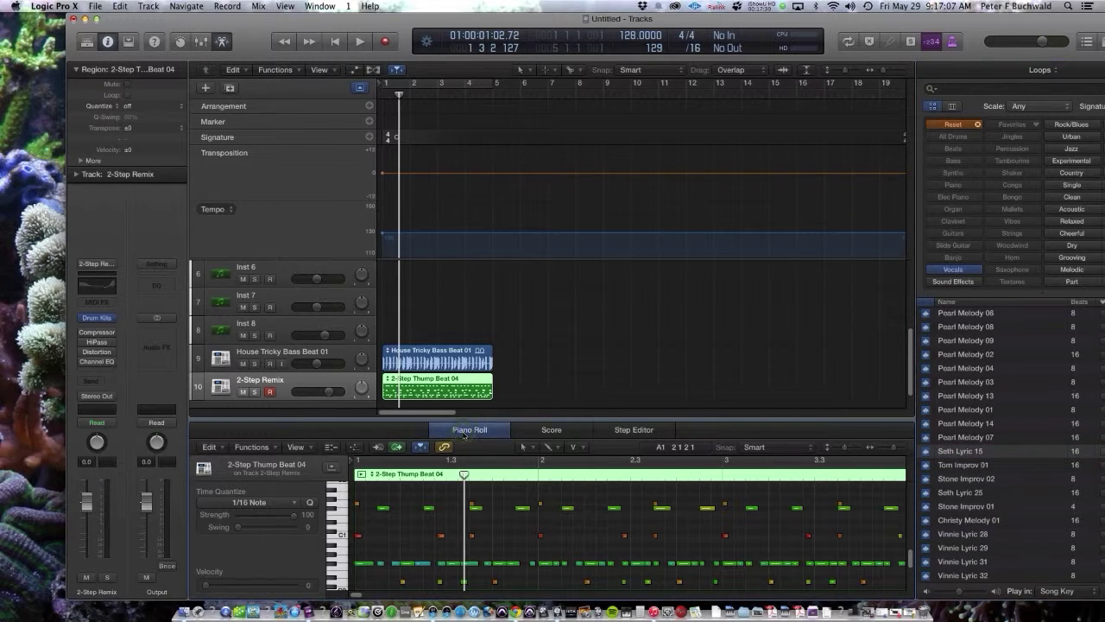
left_click(464, 434)
left_click(475, 431)
Step: Close the lower editor pane and hide the global tracks so tracks 1–10 fill the area
key("x")
key("x")
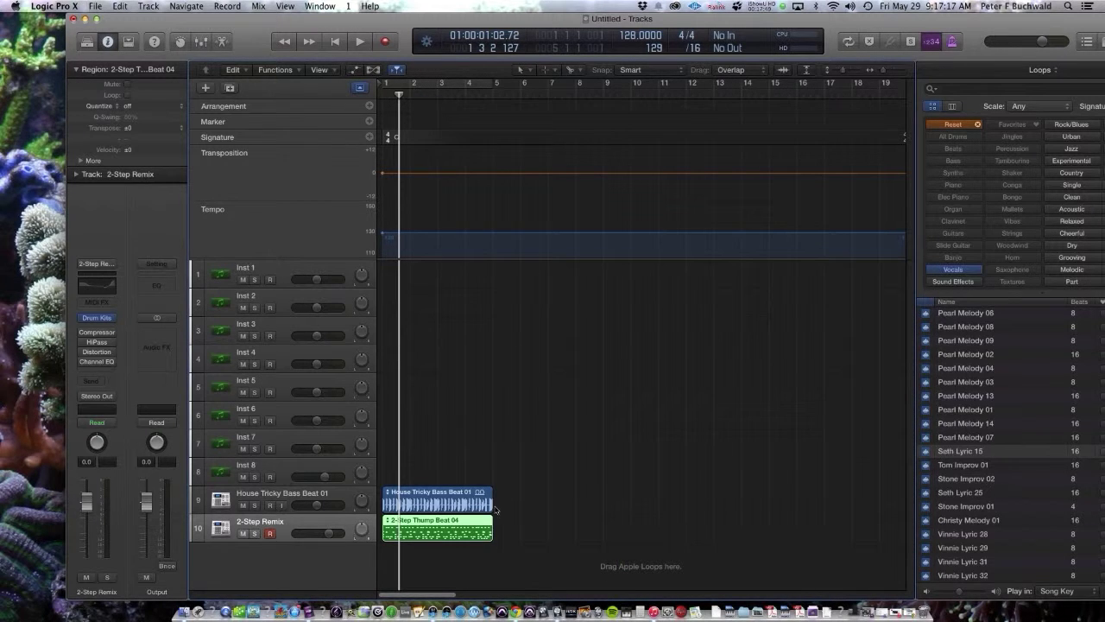
key("x")
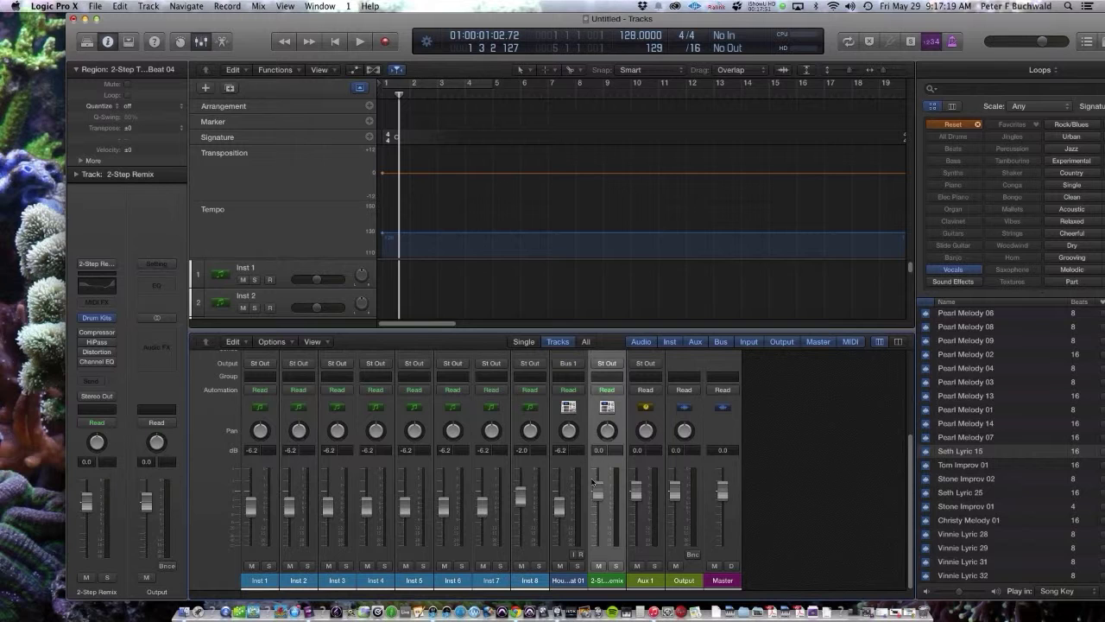
key("x")
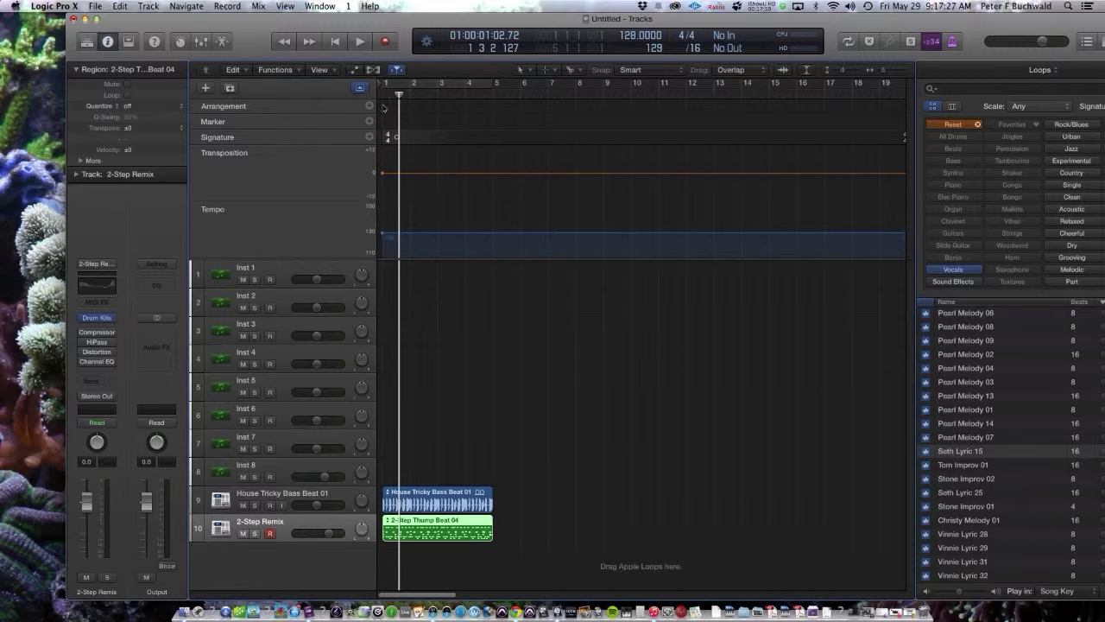
left_click(360, 87)
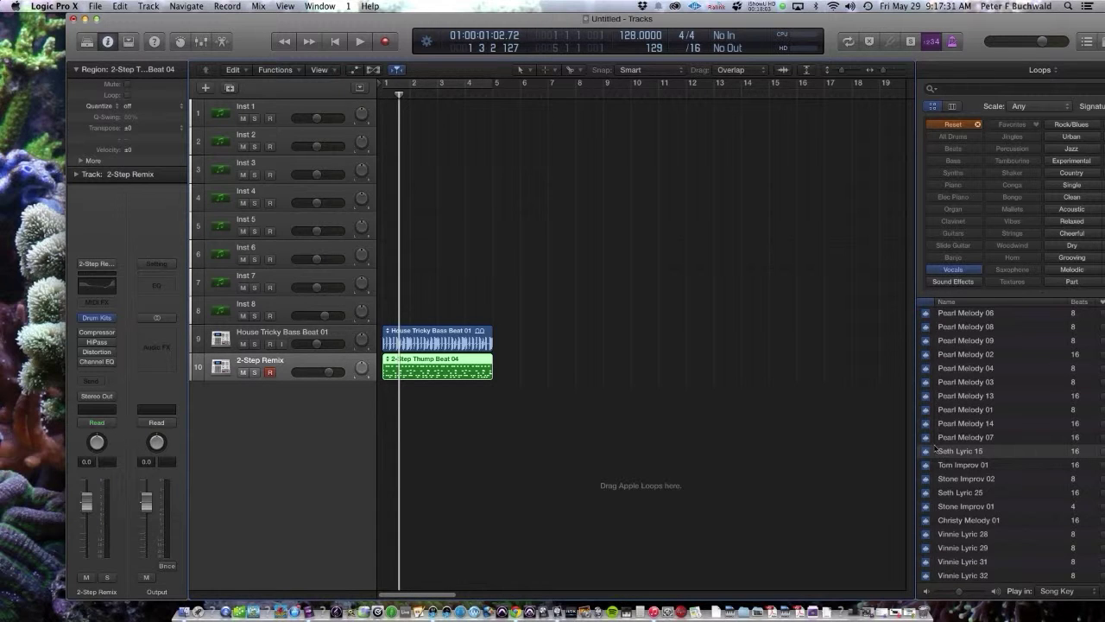
Step: Drop Seth Lyric 15 onto a new eleventh track at bar 5, then select both beat regions
left_click_drag(957, 452, 510, 424)
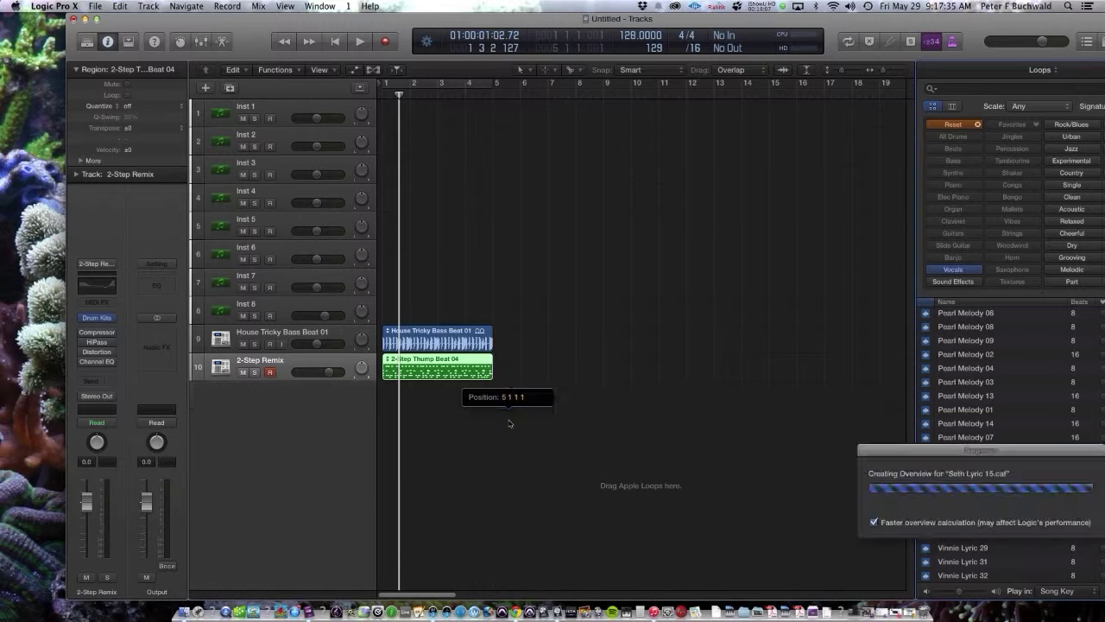
left_click(569, 523)
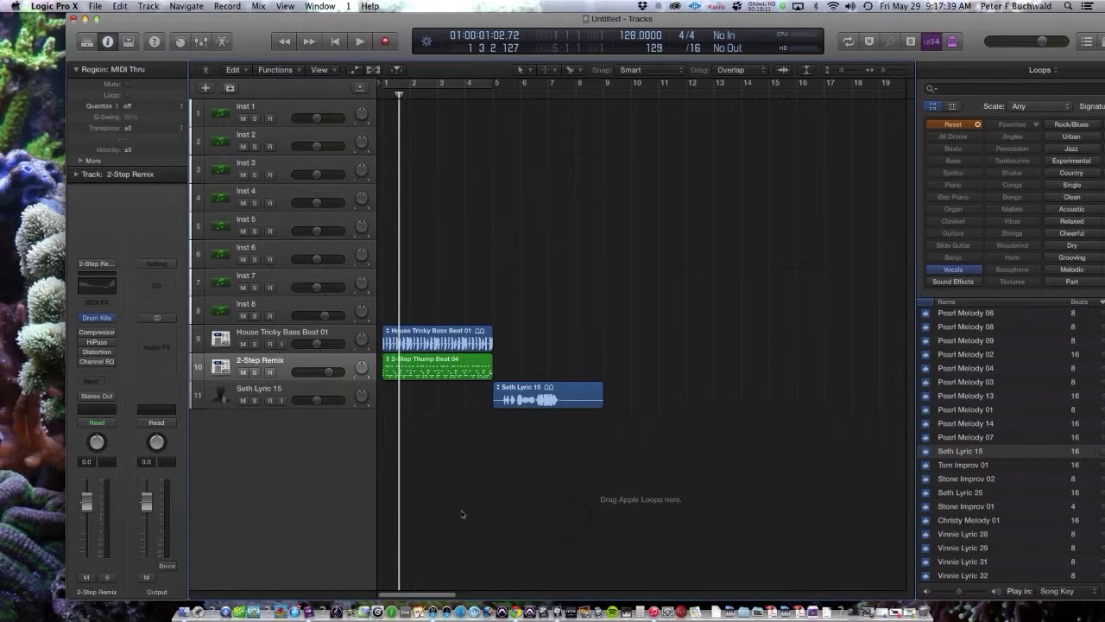
left_click(442, 336)
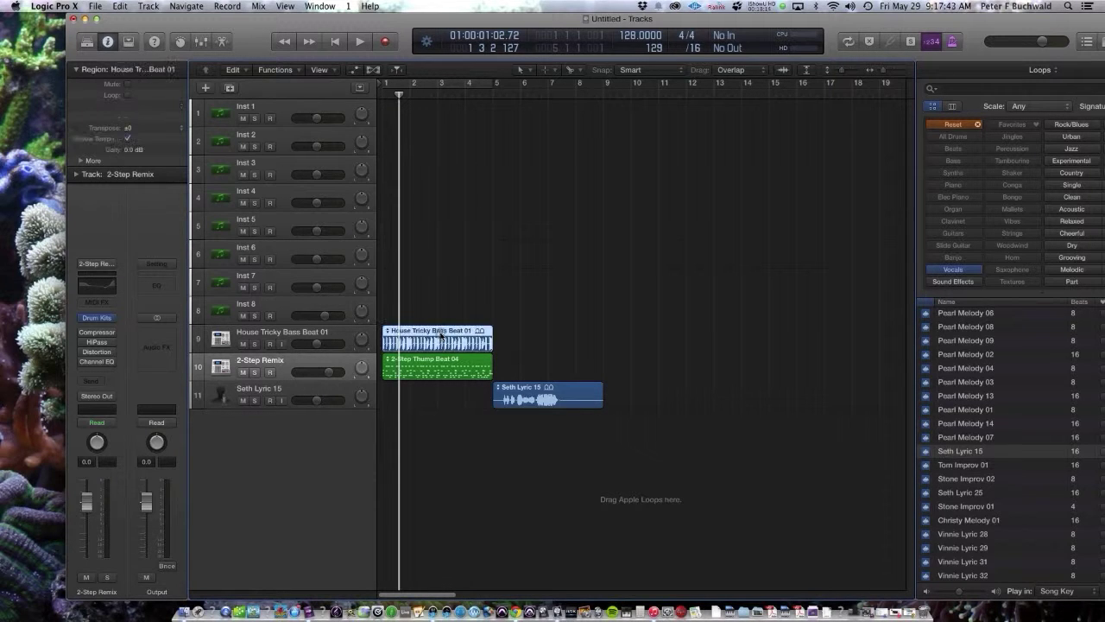
left_click(455, 335)
key("l")
key("l")
key("l")
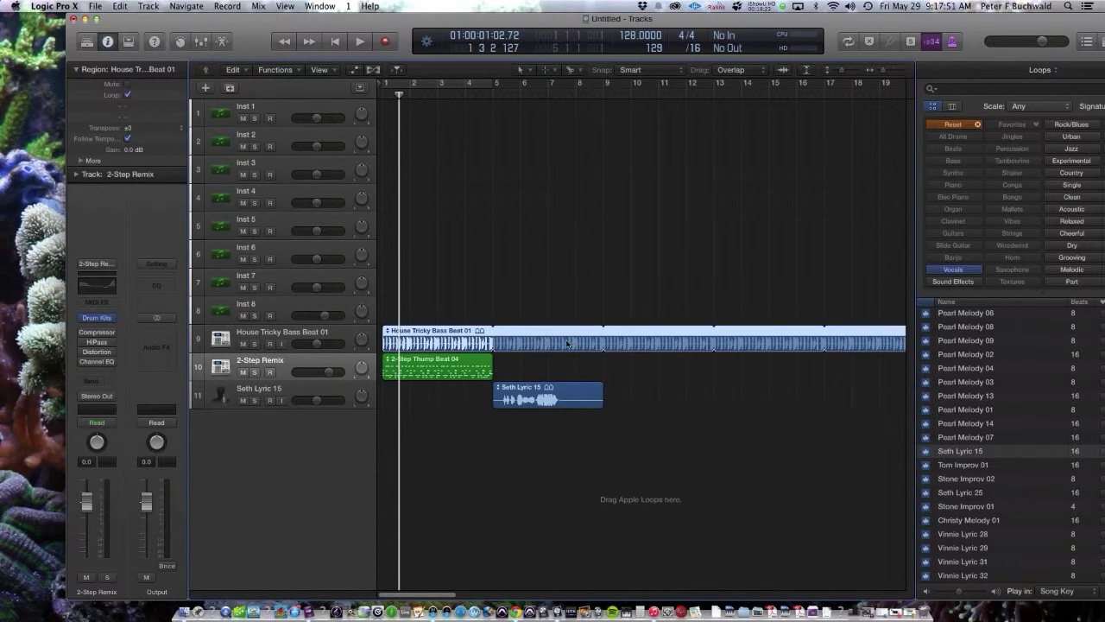
key("l")
key("l")
key("l")
key("l")
key("l")
key("l")
key("l")
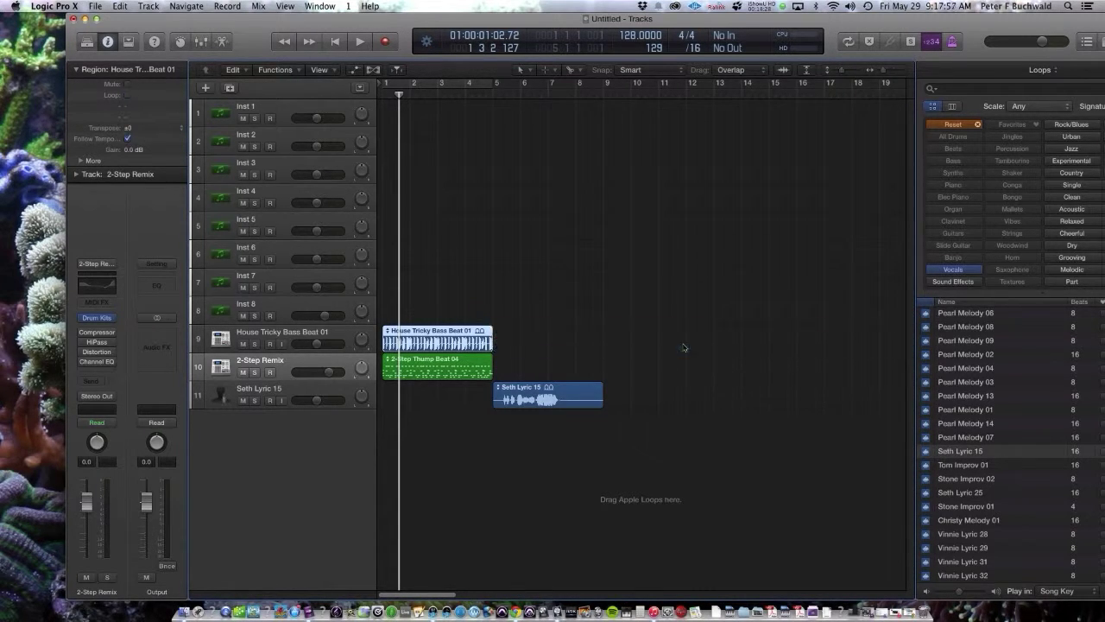
left_click_drag(439, 281, 450, 409)
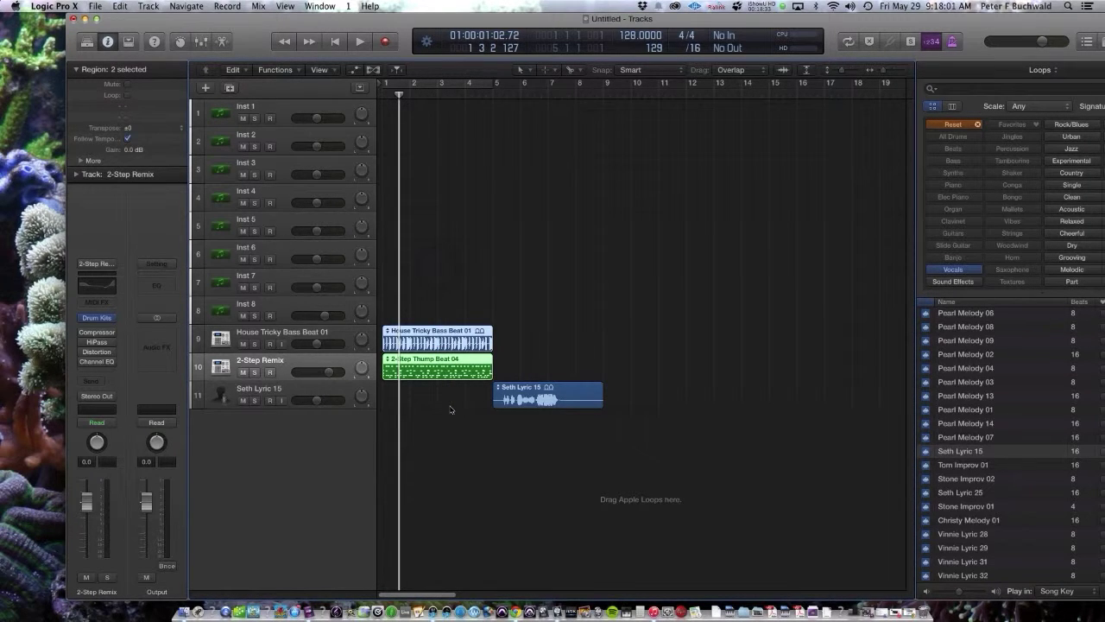
Step: Loop the bass and drum regions, convert the loops to regions, and delete bars 9–16
key("l")
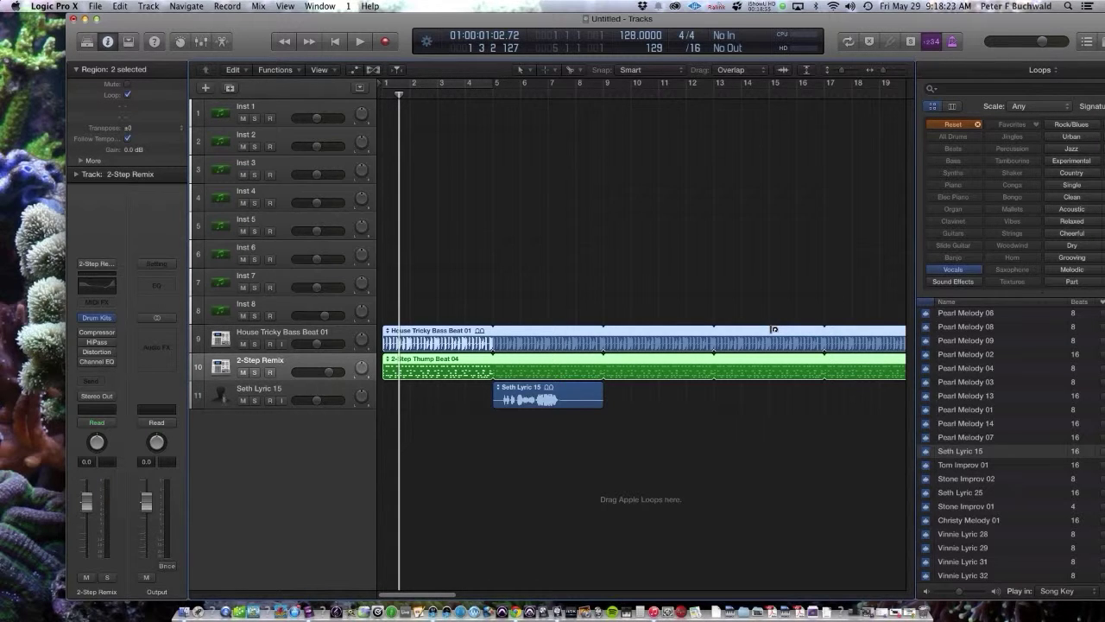
key("ctrl+l")
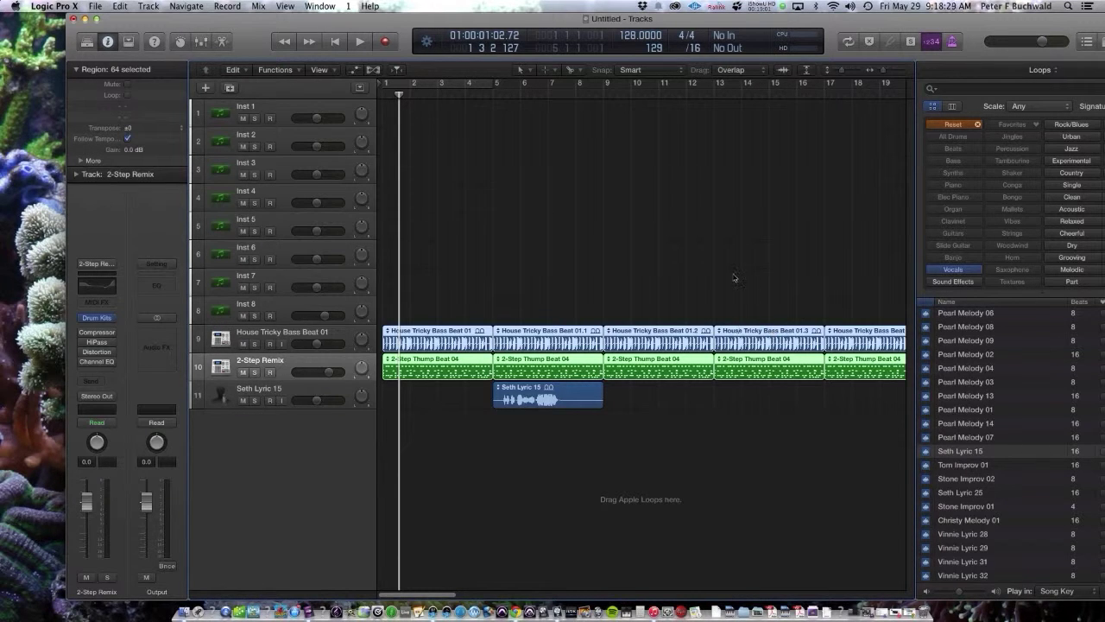
left_click(627, 260)
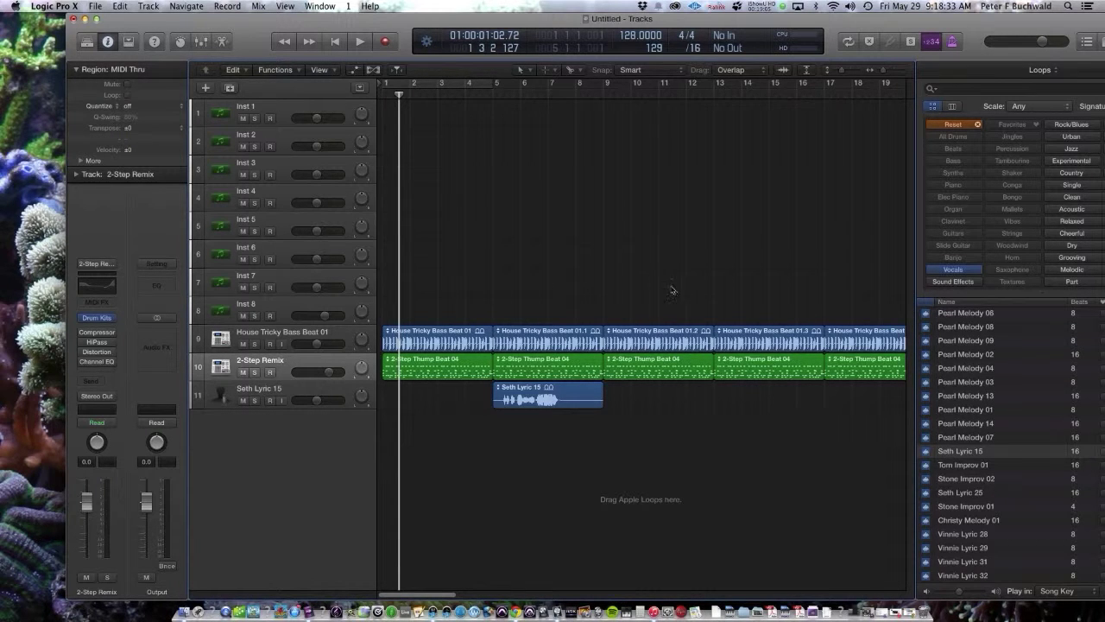
left_click_drag(642, 257, 782, 377)
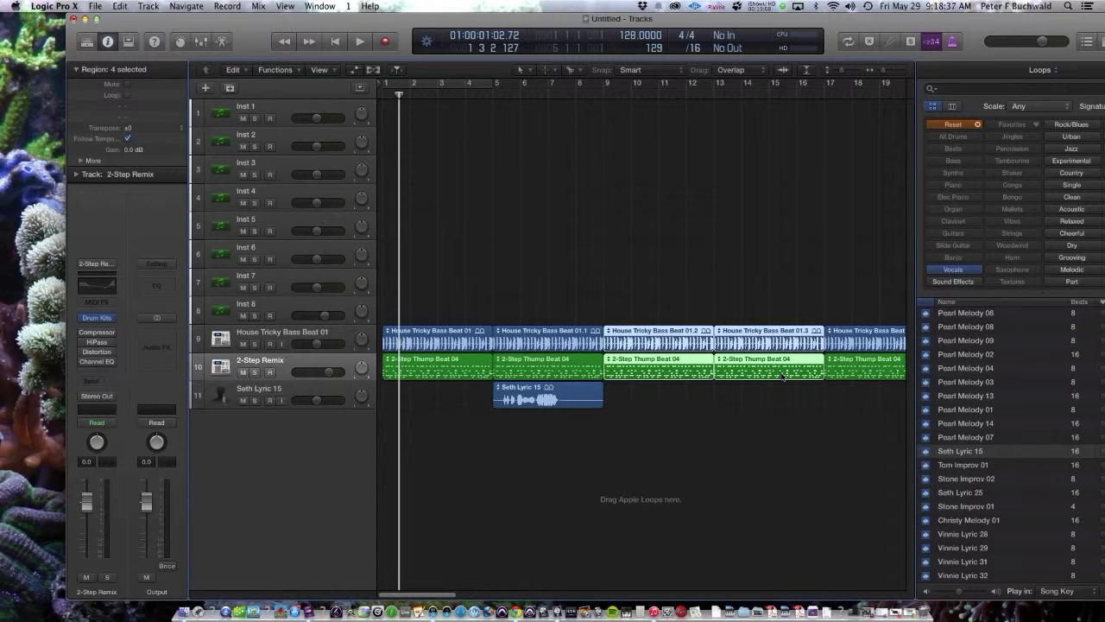
key("Delete")
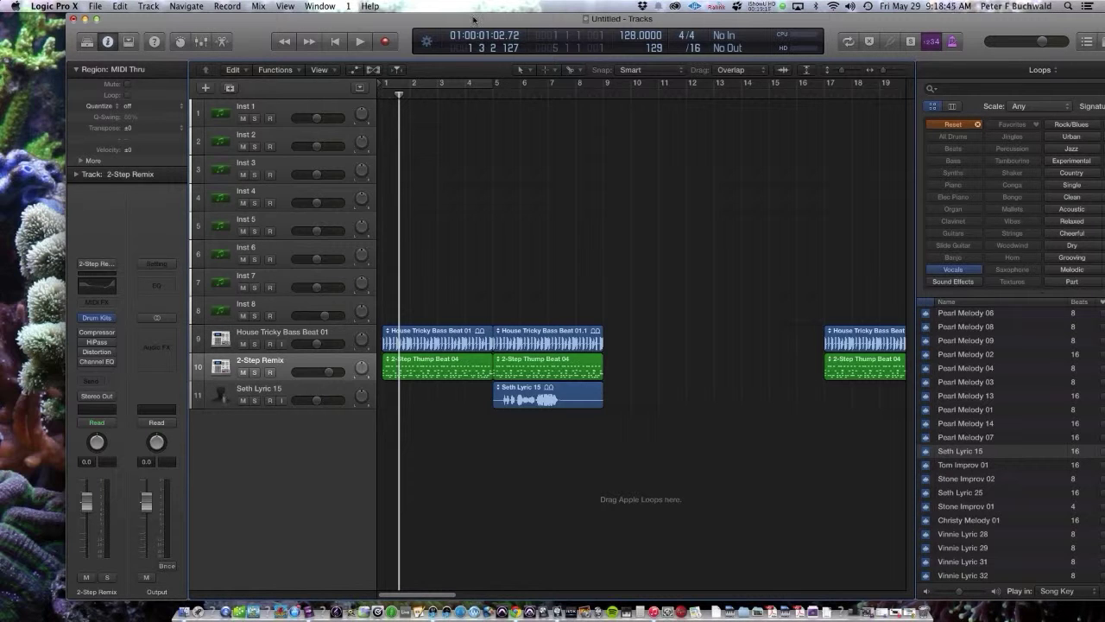
left_click_drag(475, 21, 434, 21)
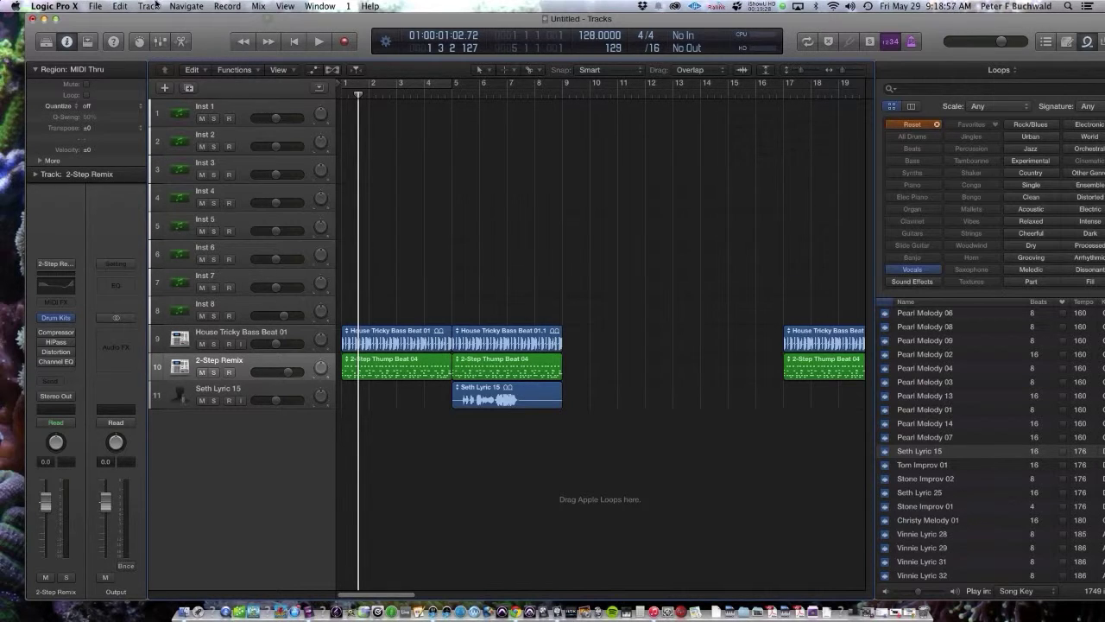
left_click(57, 6)
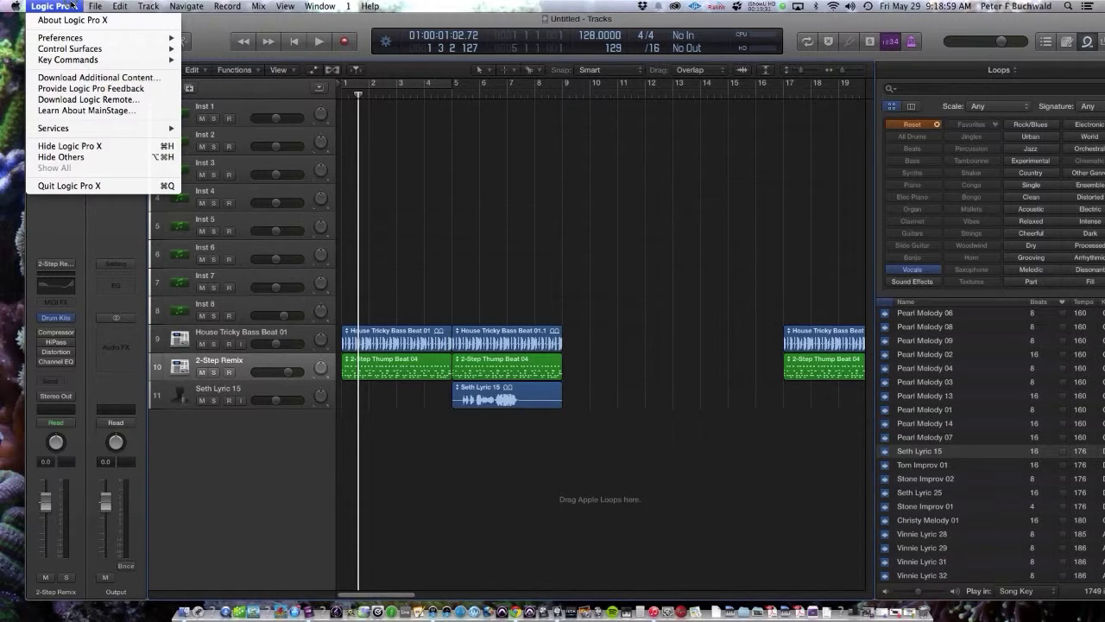
mouse_move(75, 38)
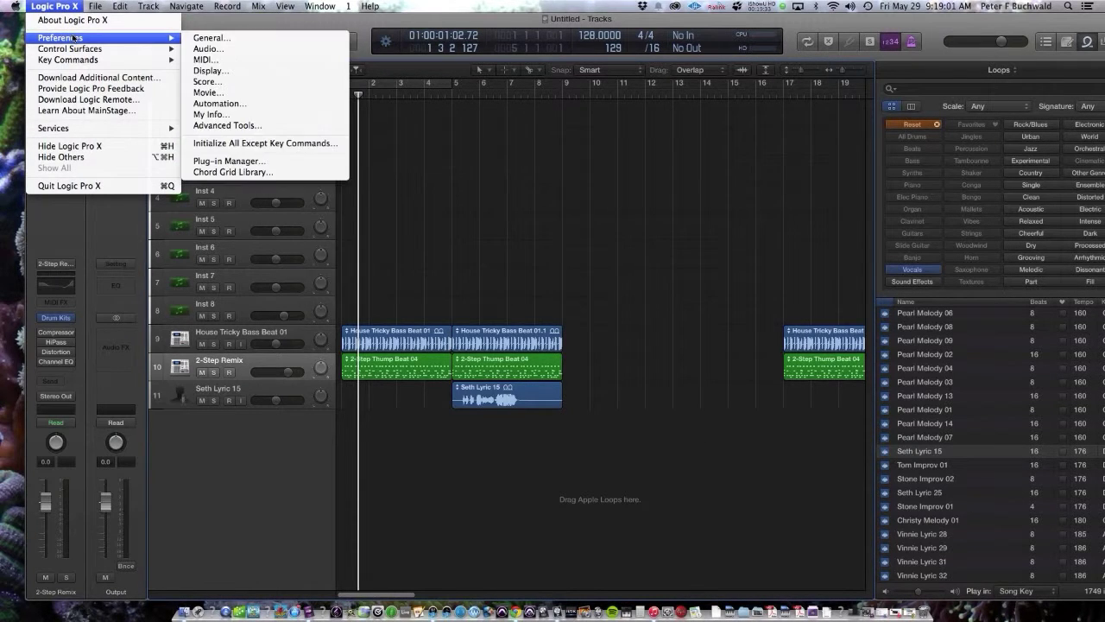
left_click(199, 39)
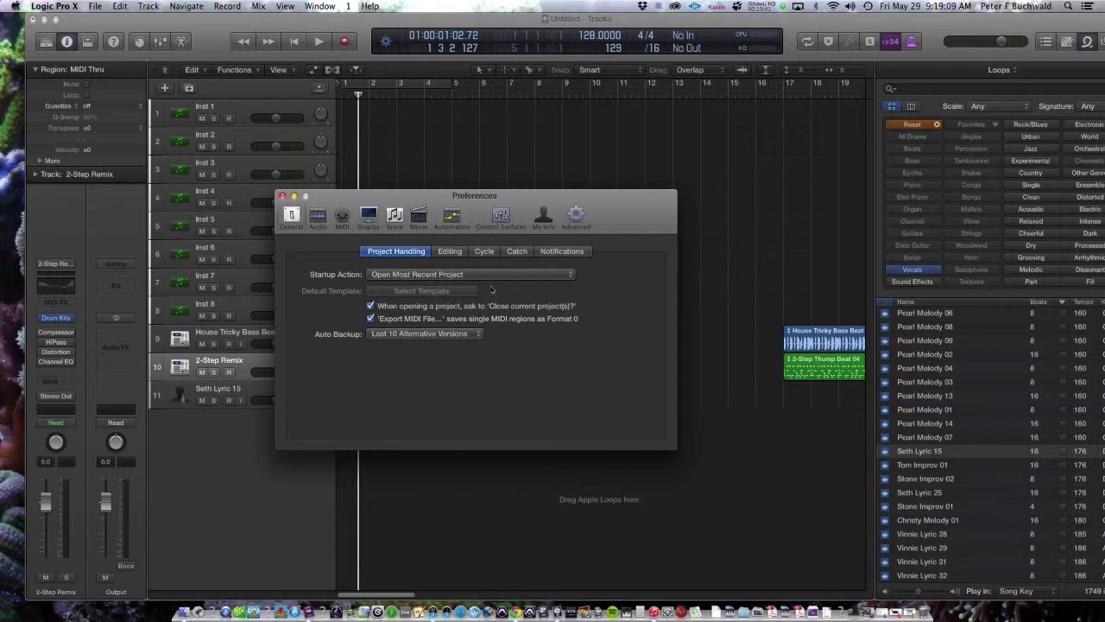
left_click(418, 276)
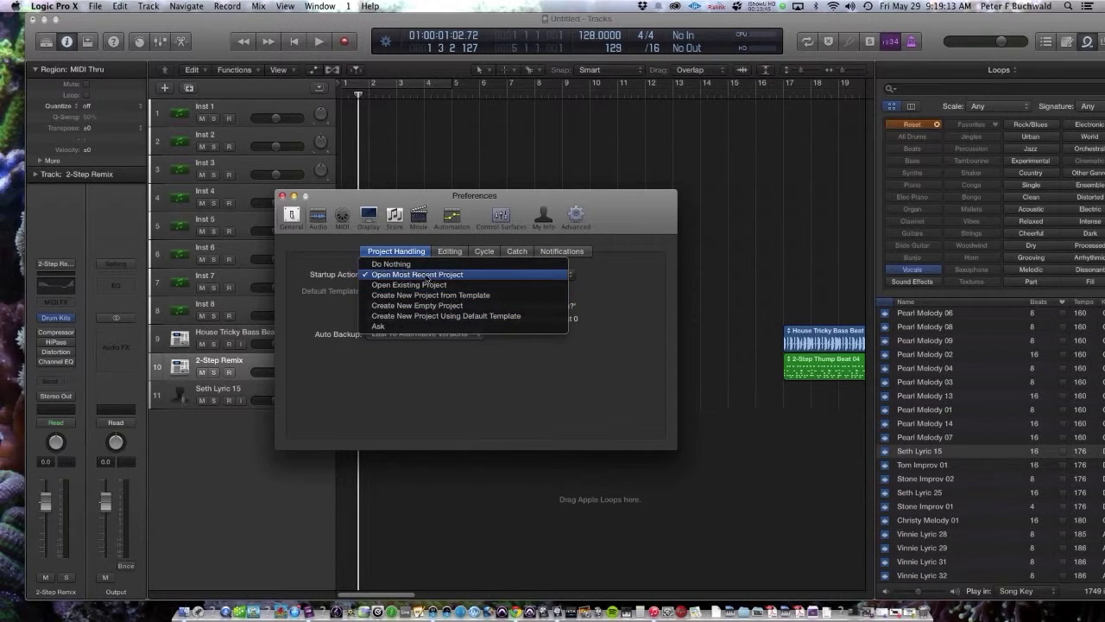
left_click(489, 276)
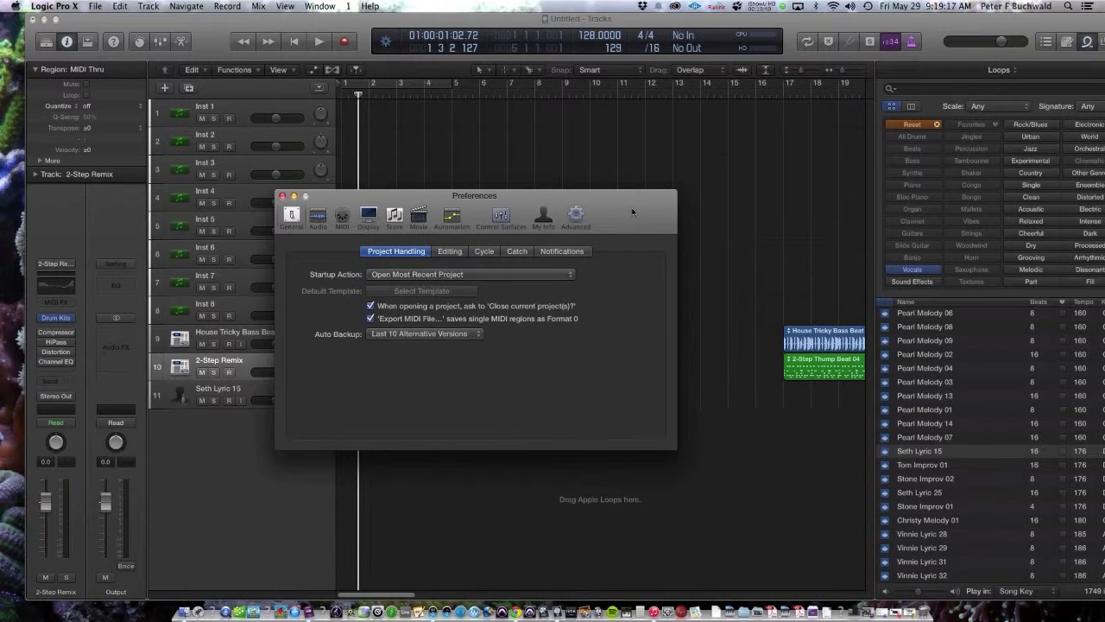
left_click_drag(628, 207, 670, 207)
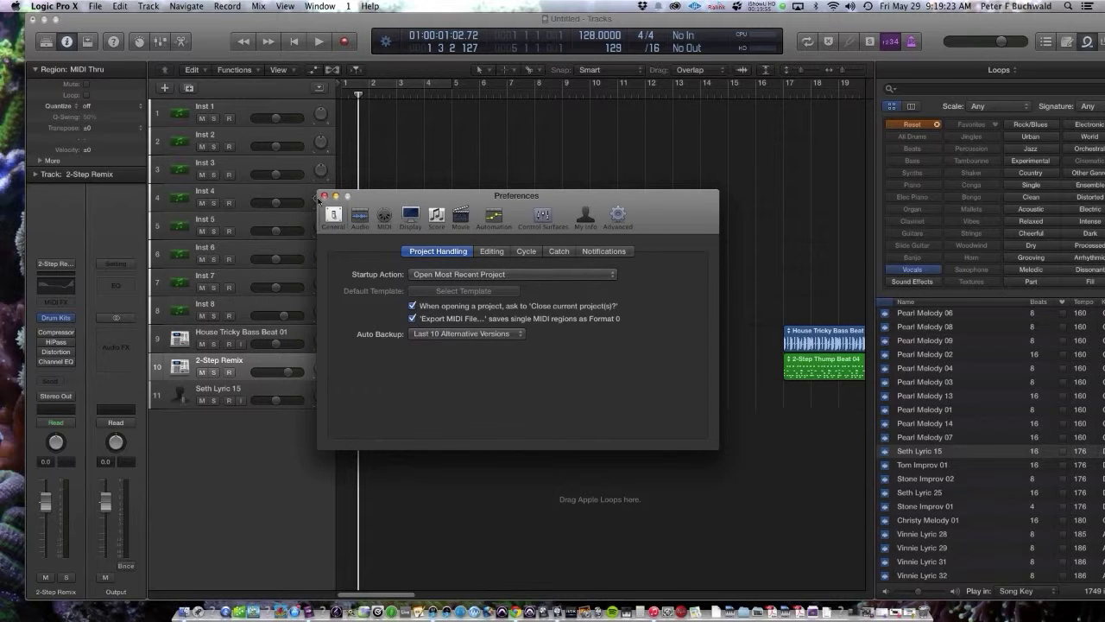
left_click(324, 198)
left_click(258, 6)
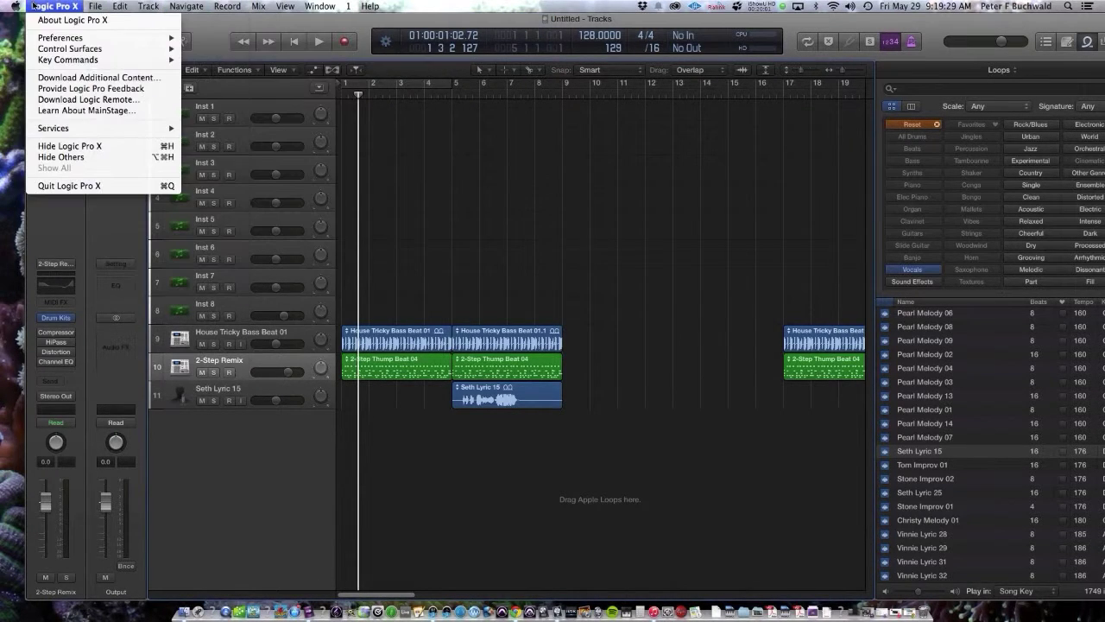
left_click(385, 29)
mouse_move(464, 557)
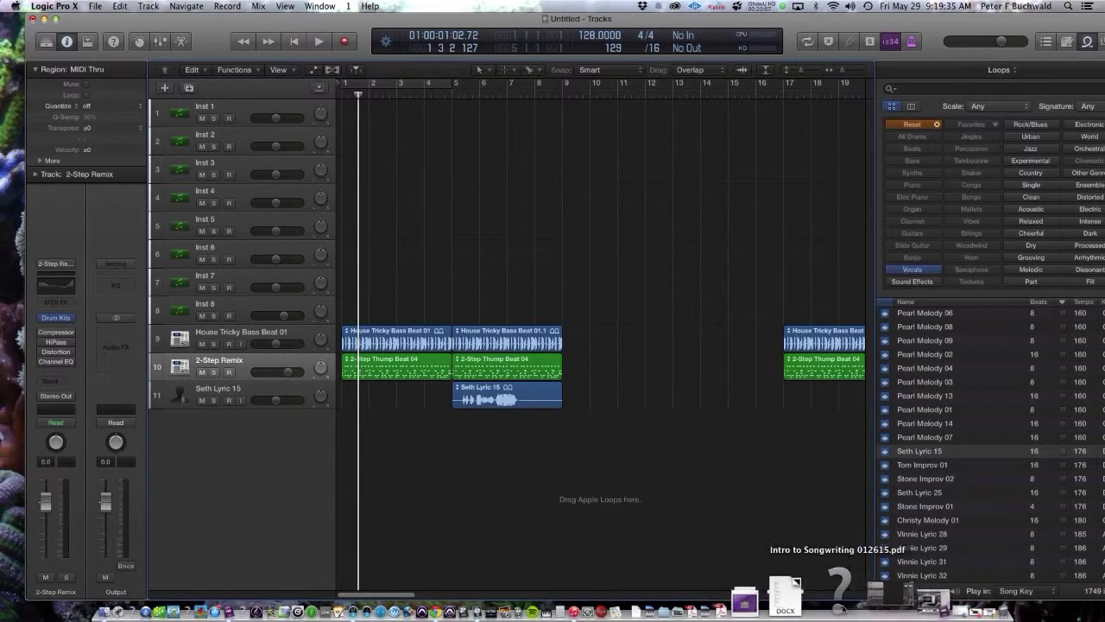
left_click(641, 199)
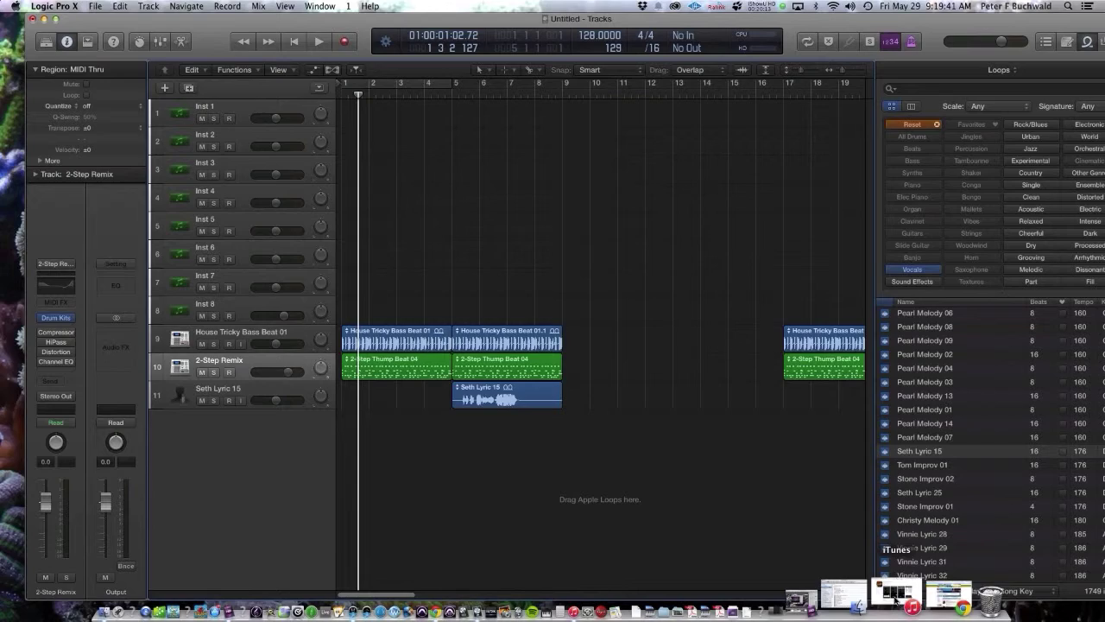
left_click(913, 594)
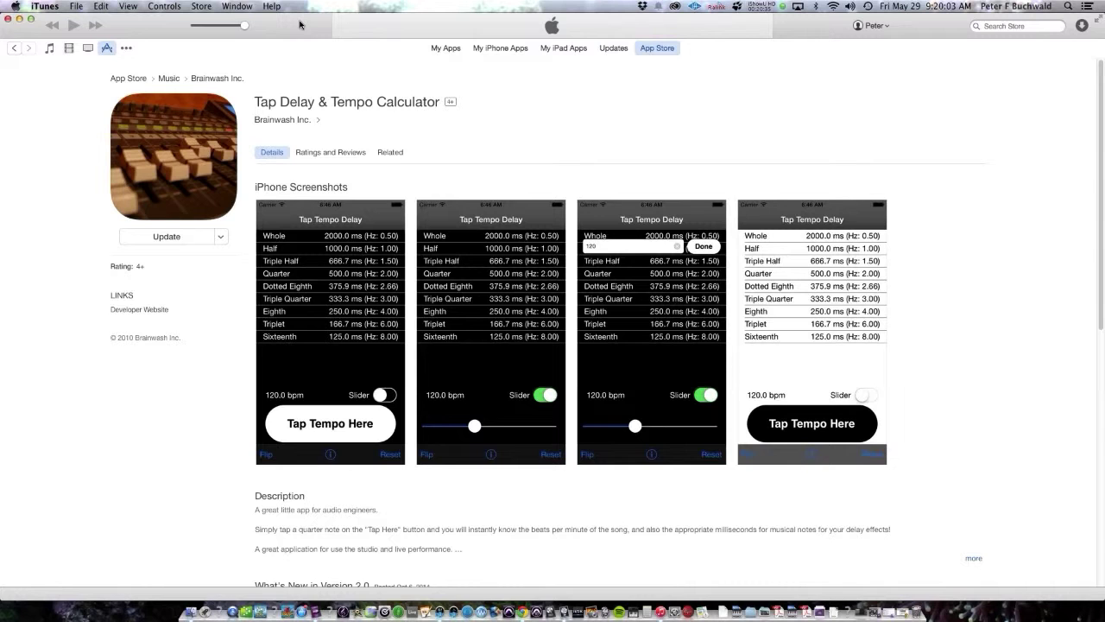
key("super+Tab")
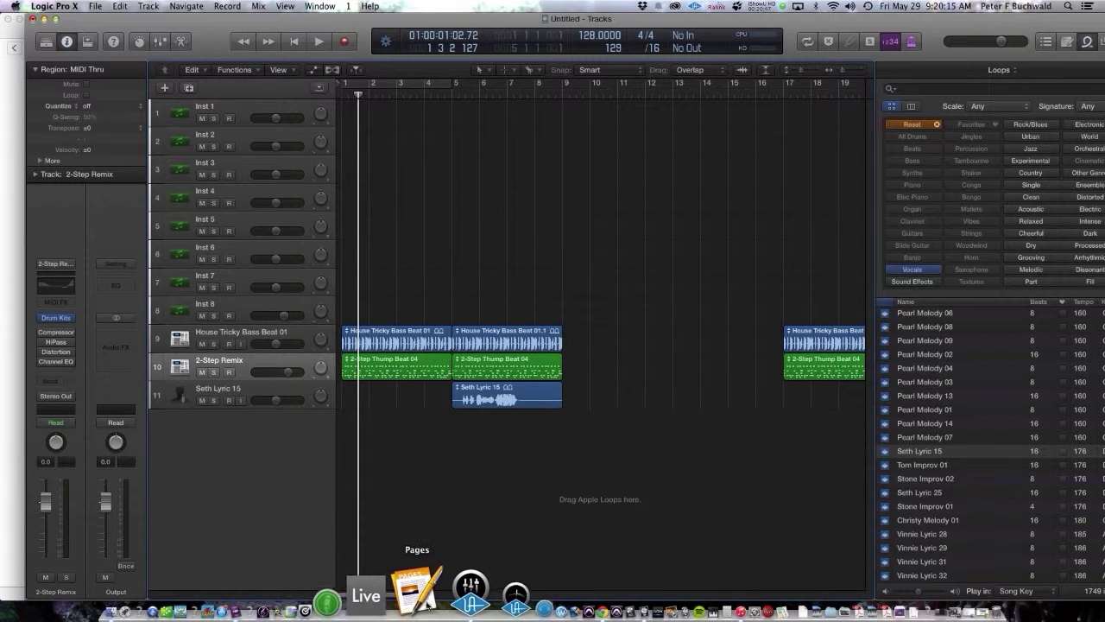
Step: Open the project Note Pad and type the contact's e-mail address into it
left_click(421, 596)
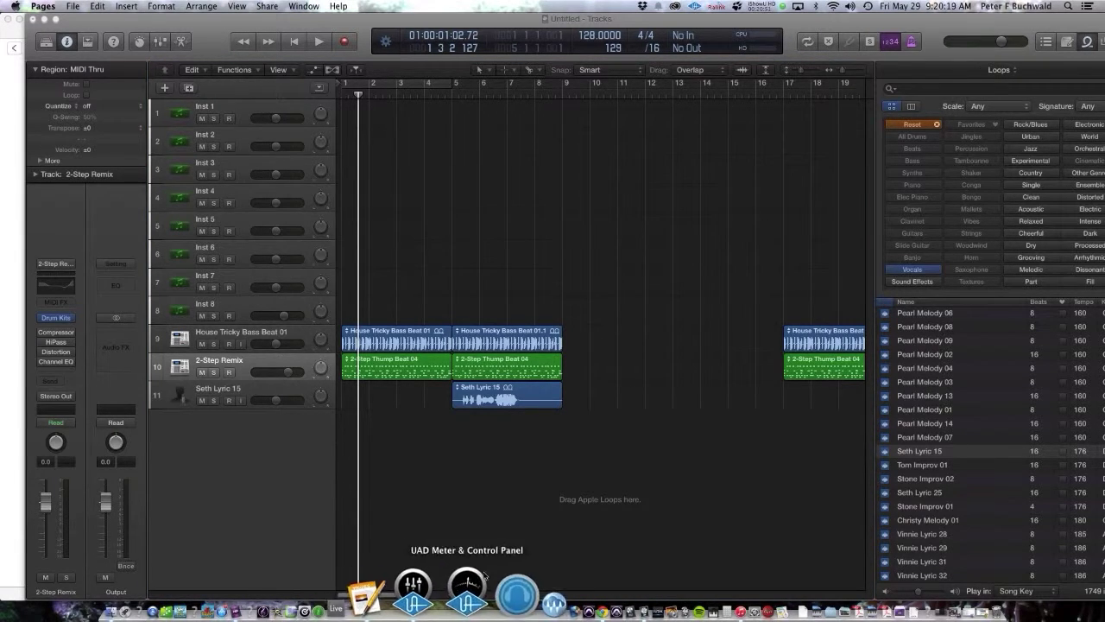
left_click_drag(864, 25, 782, 22)
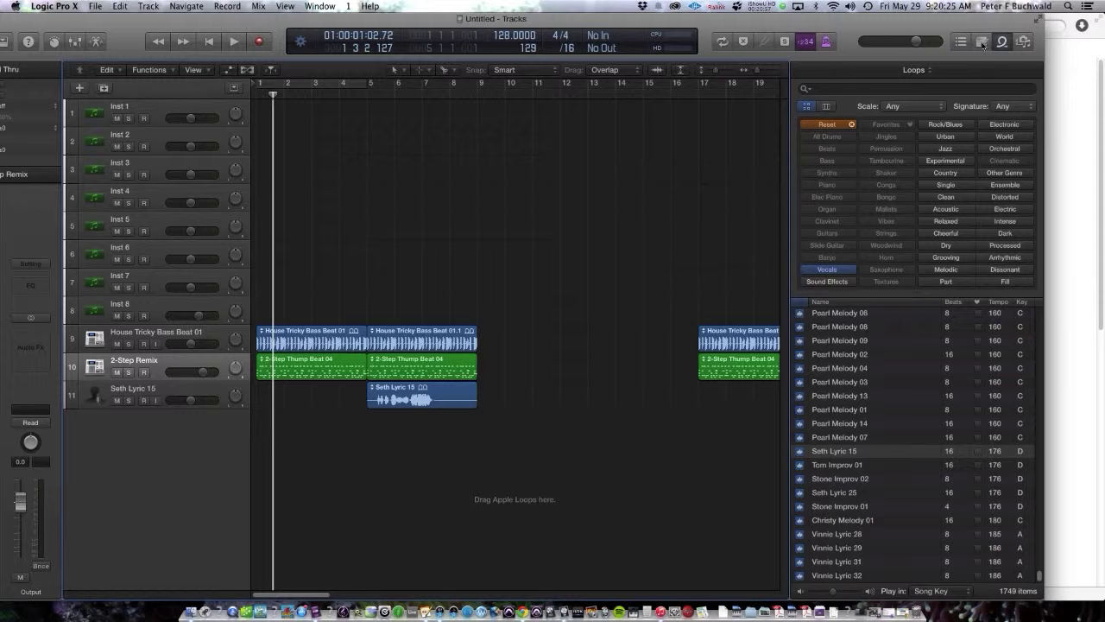
left_click(982, 42)
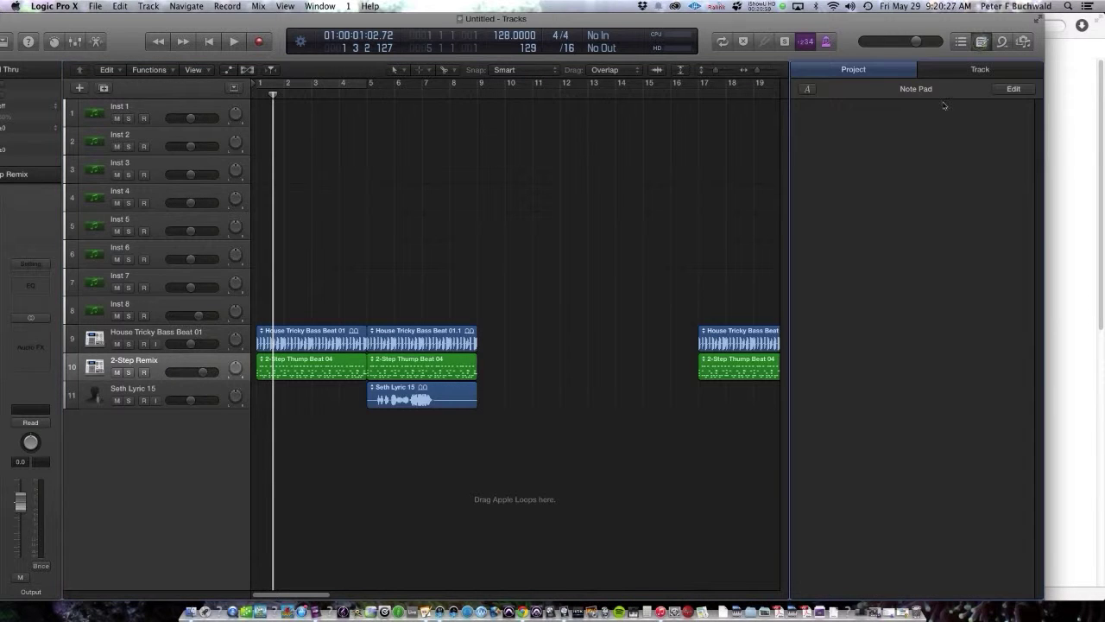
left_click(893, 134)
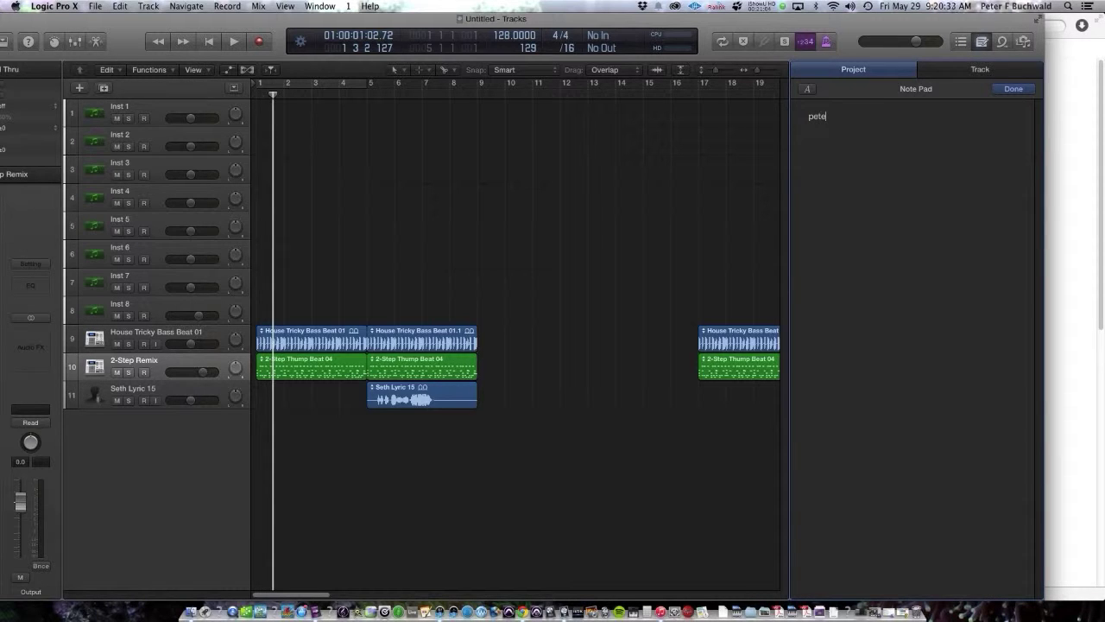
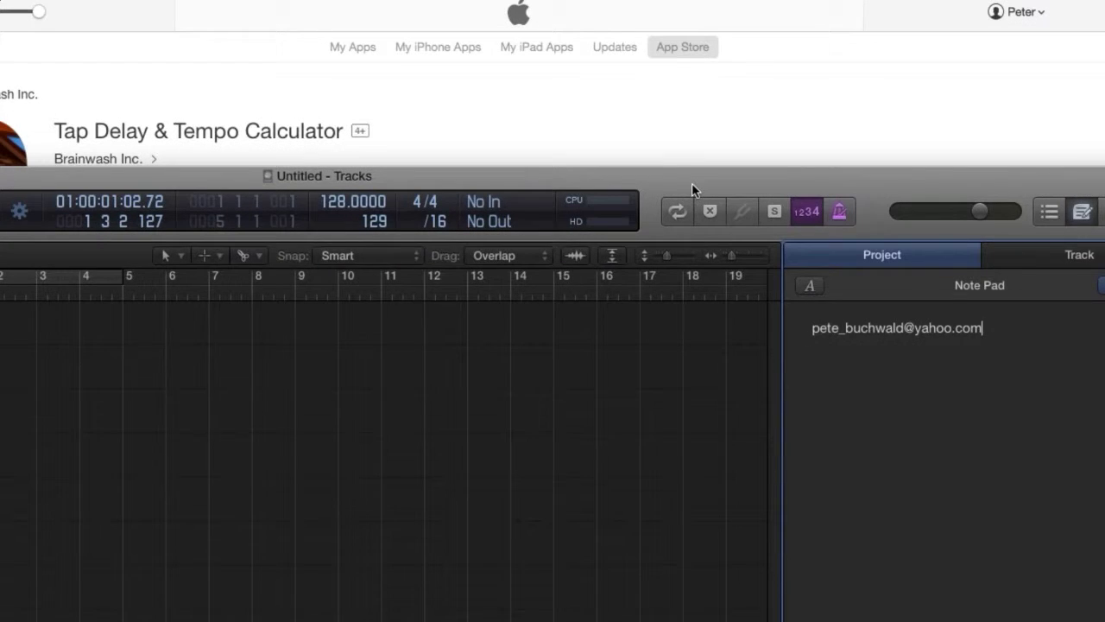
Step: Bring the whole Logic window back on screen and open the screen recorder's options
left_click_drag(692, 183, 327, 176)
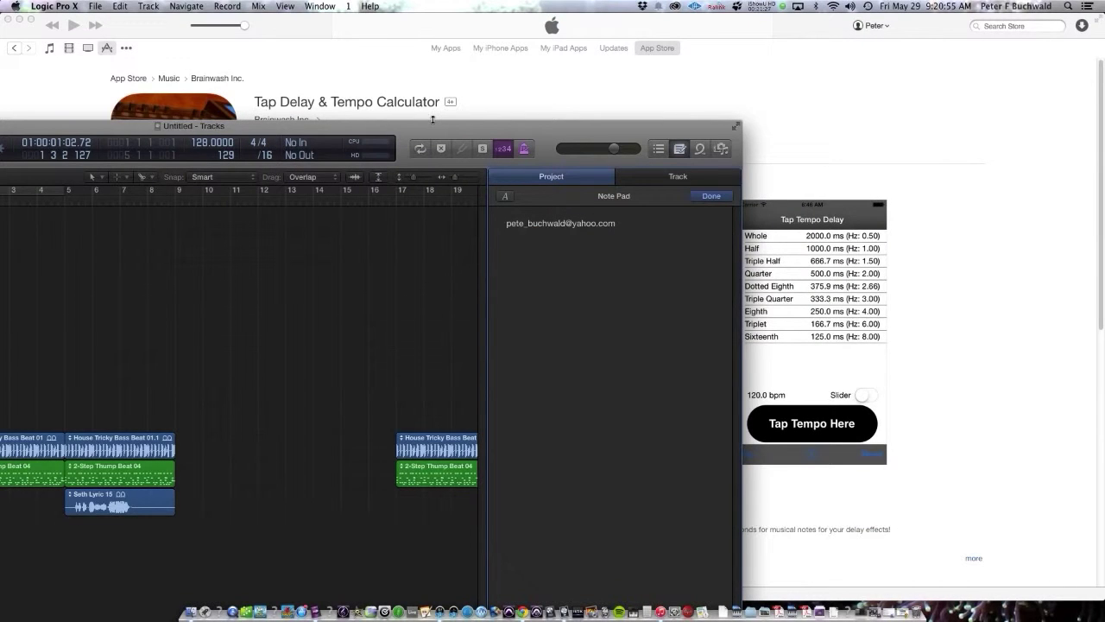
left_click_drag(429, 135, 711, 5)
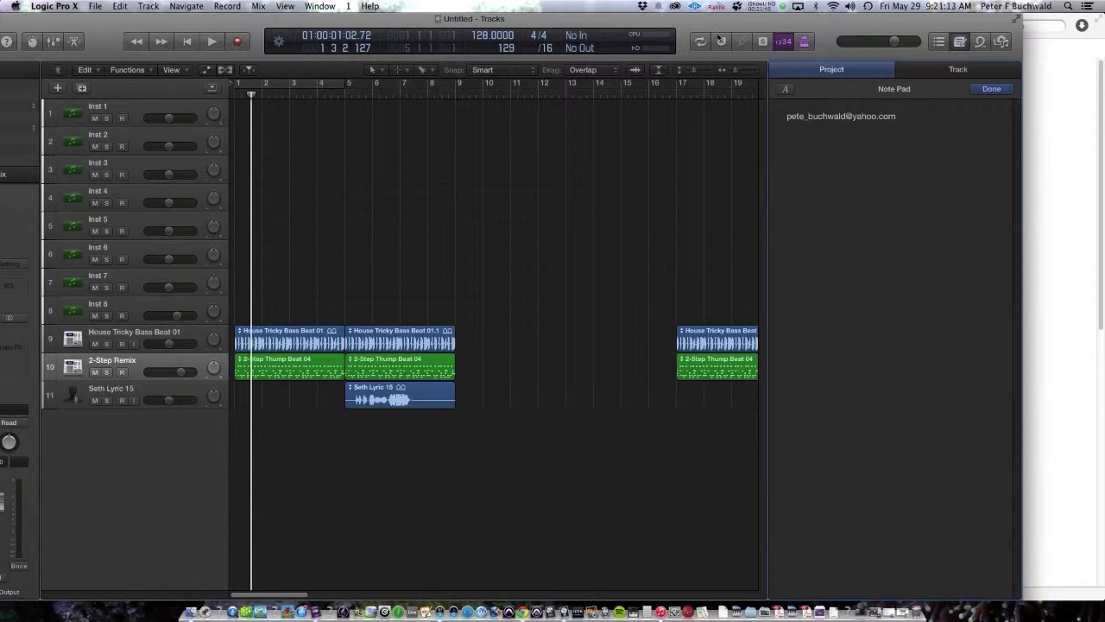
double_click(716, 20)
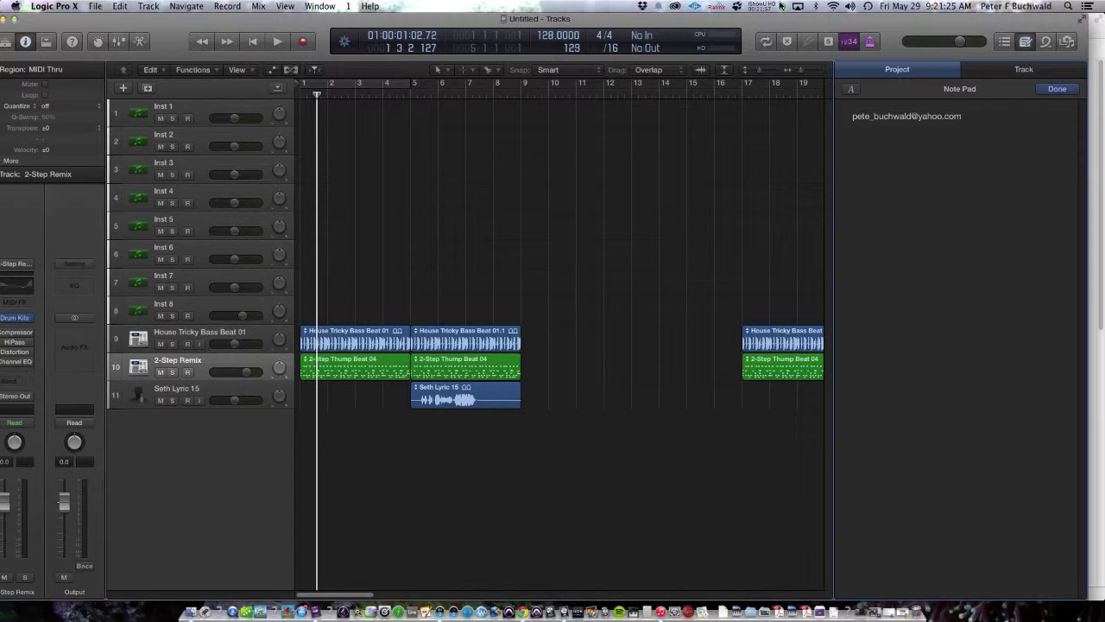
left_click(782, 6)
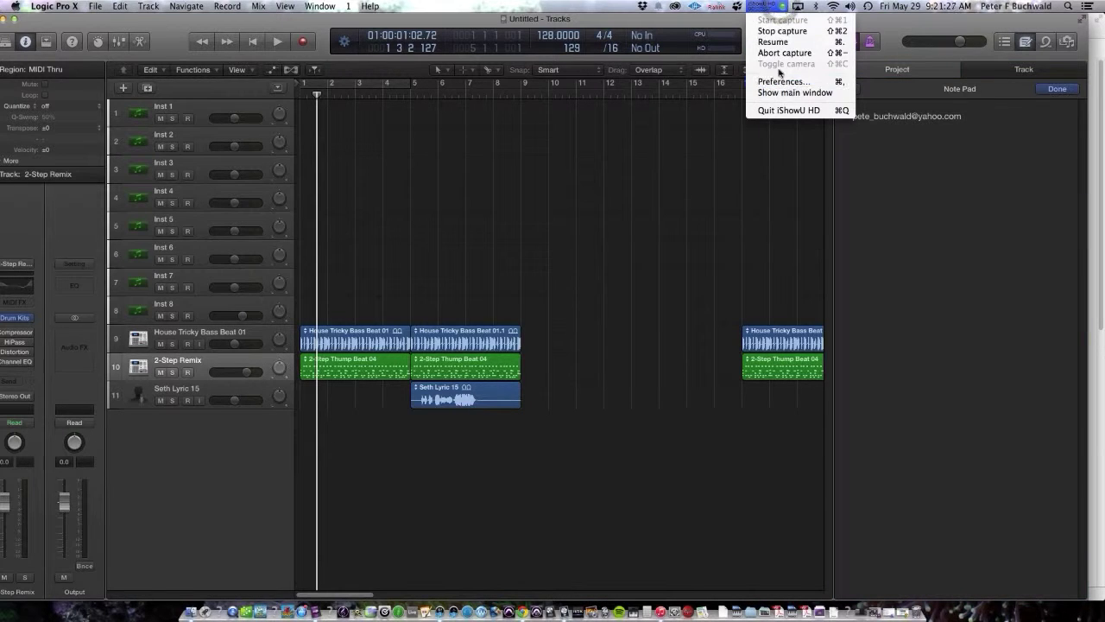